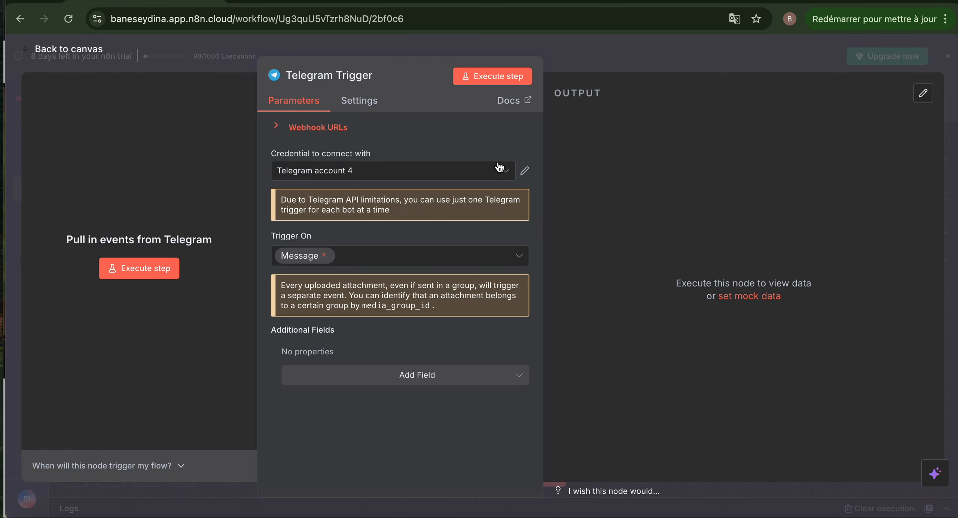
# - Create a new Telegram API credential for the Telegram Trigger node, leaving its access token empty
pyautogui.click(507, 172)
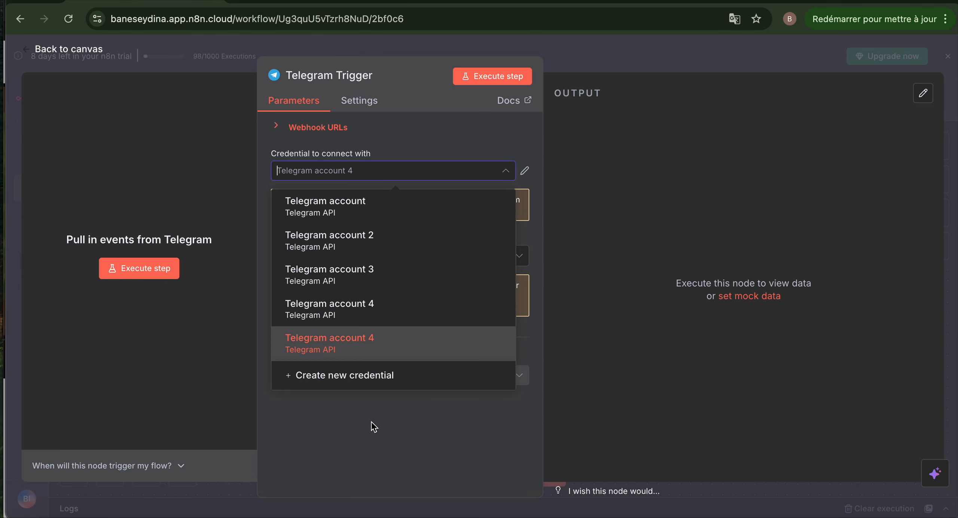
pyautogui.click(397, 386)
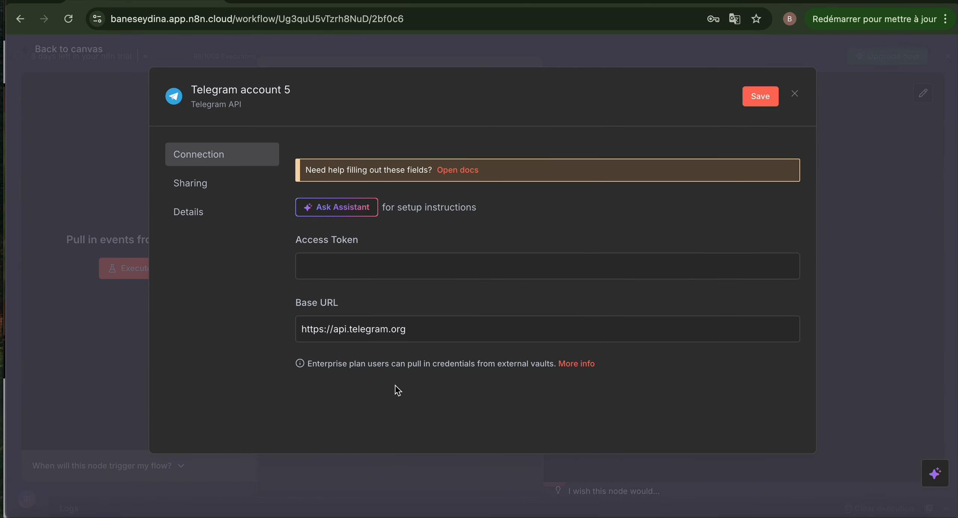
pyautogui.click(350, 257)
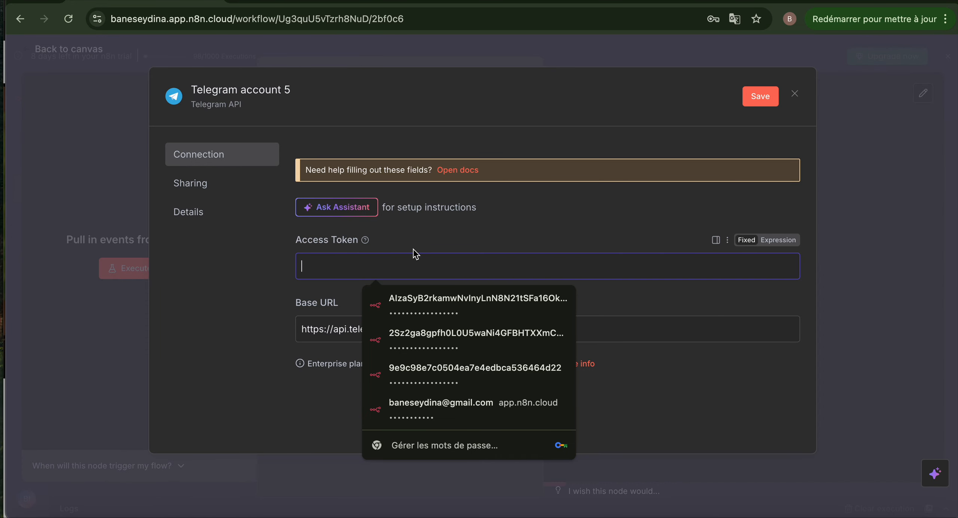
pyautogui.press('Escape')
pyautogui.click(273, 278)
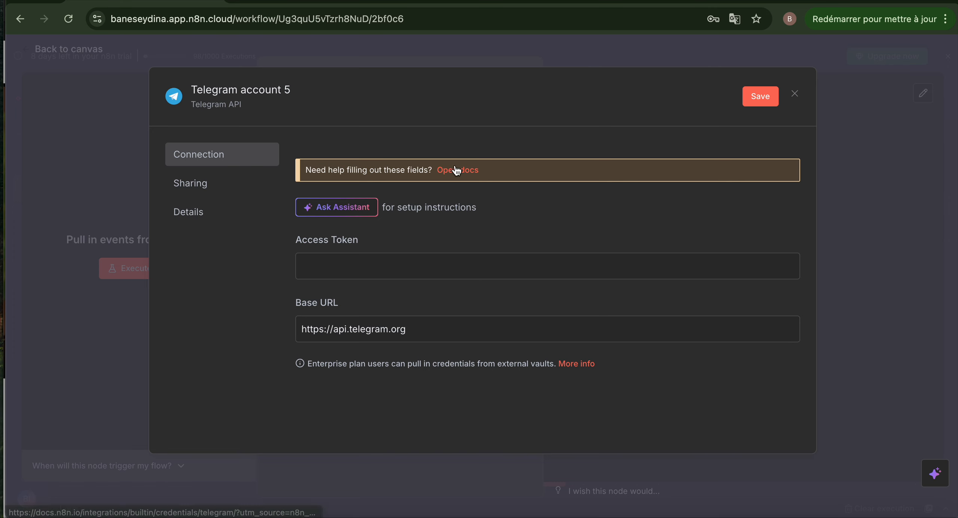
# - Open the documentation for the Telegram credential and read how to generate a bot access token
pyautogui.scroll(5, 455, 173)
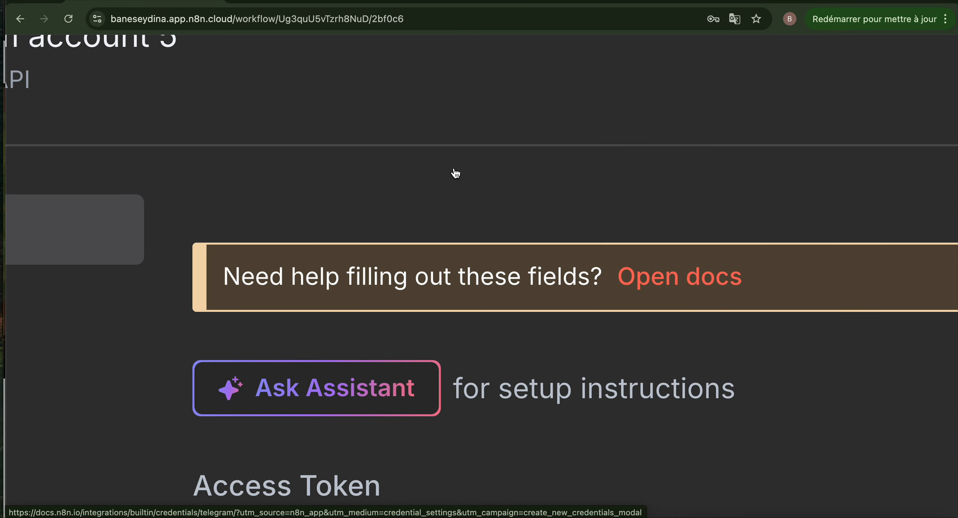
pyautogui.click(698, 292)
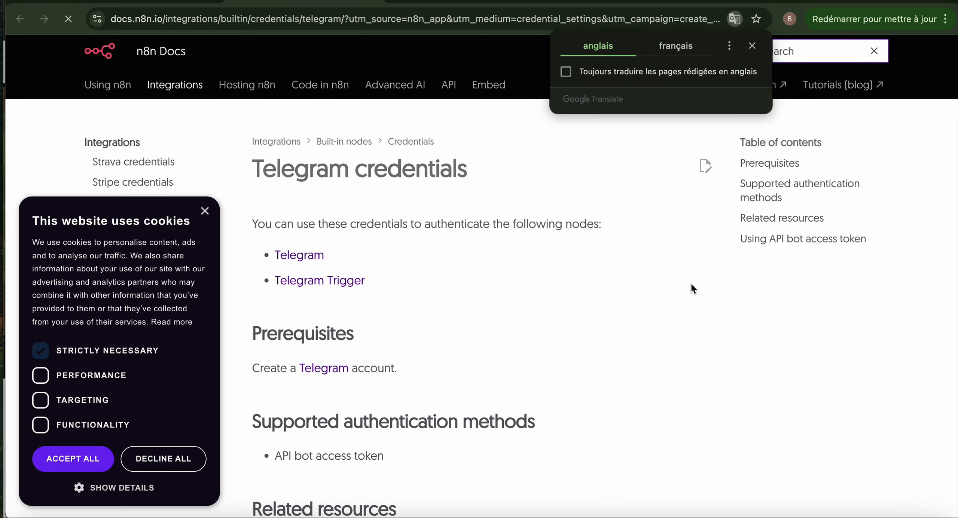
pyautogui.scroll(-2, 524, 279)
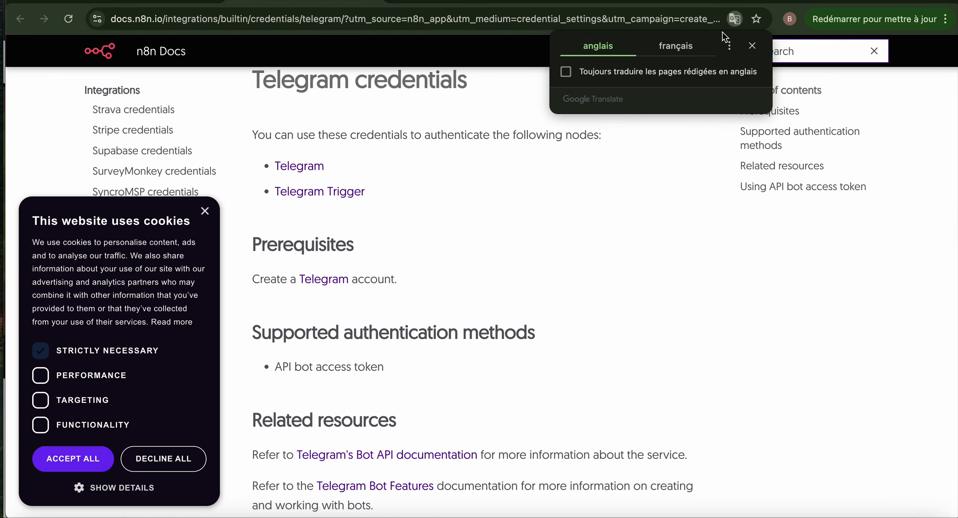
pyautogui.click(753, 46)
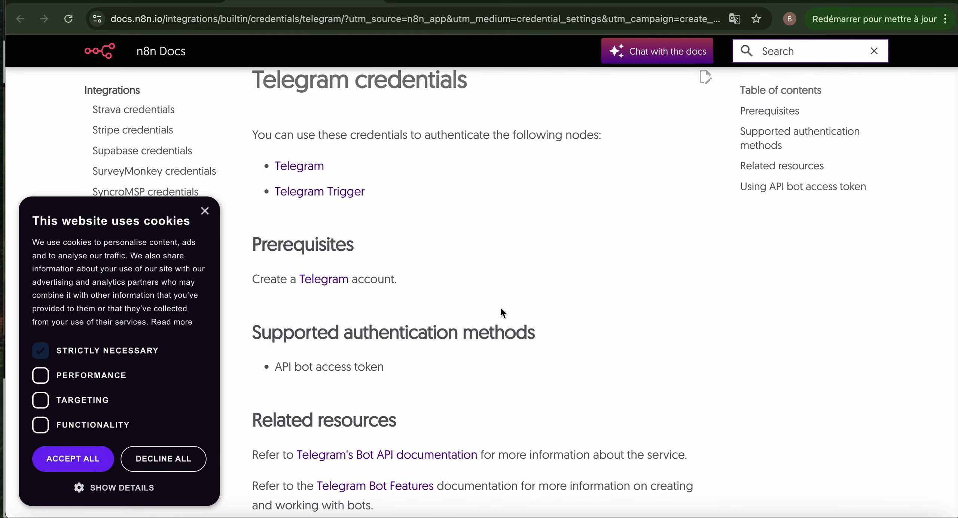
pyautogui.scroll(-5, 500, 309)
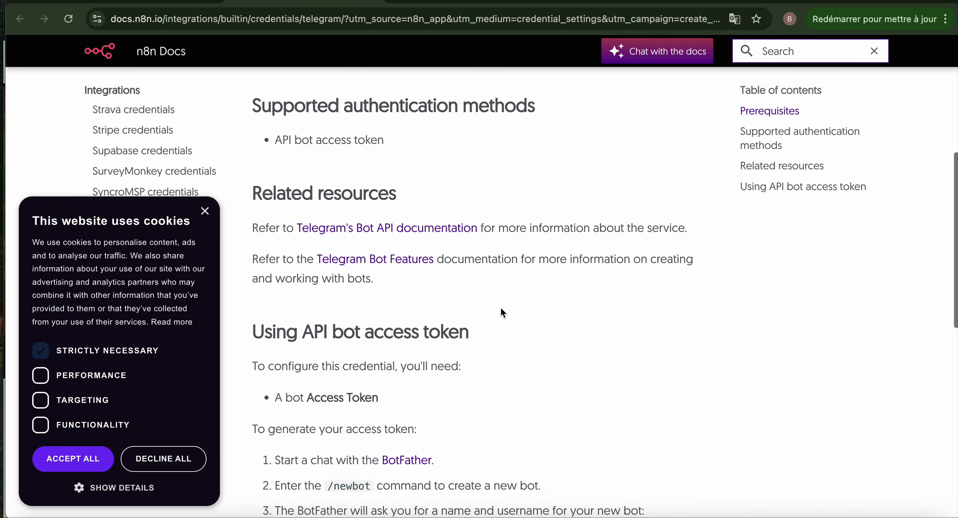
pyautogui.scroll(-6, 501, 310)
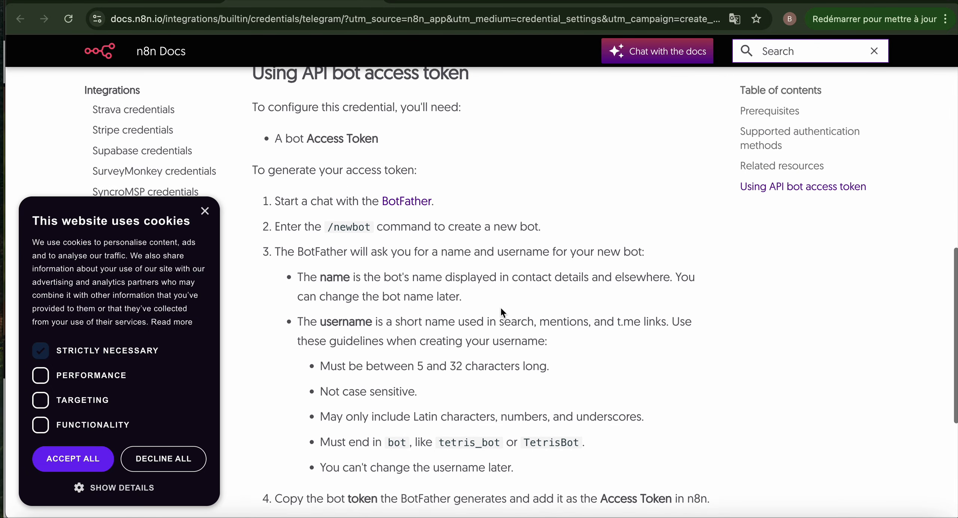
pyautogui.scroll(-1, 501, 309)
pyautogui.scroll(1, 501, 308)
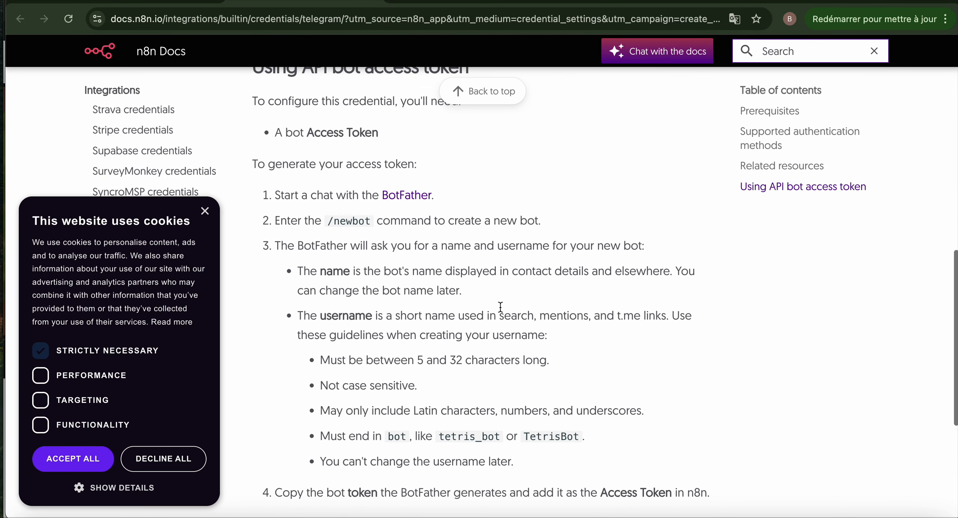
# - Follow the BotFather link in the docs and open the BotFather chat in the Telegram app
pyautogui.click(394, 194)
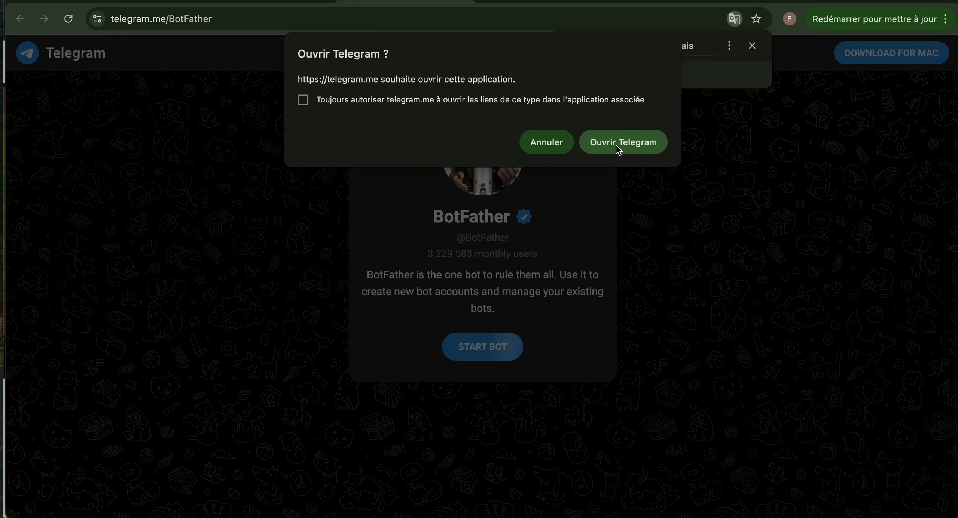
pyautogui.click(643, 146)
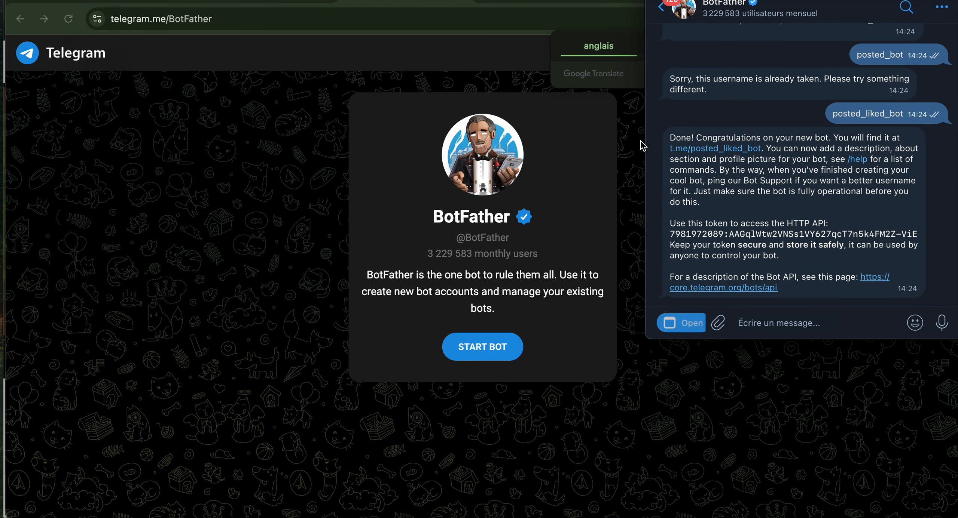
pyautogui.click(661, 7)
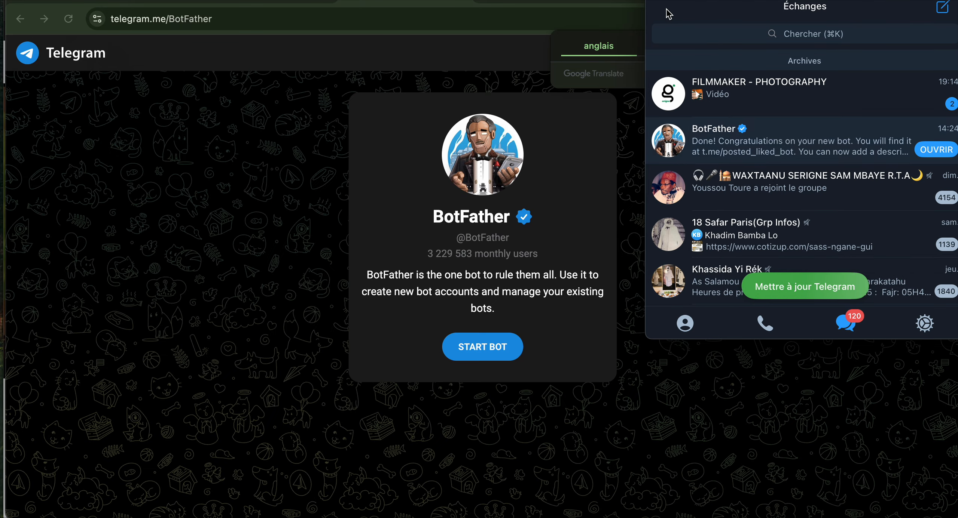
pyautogui.click(739, 151)
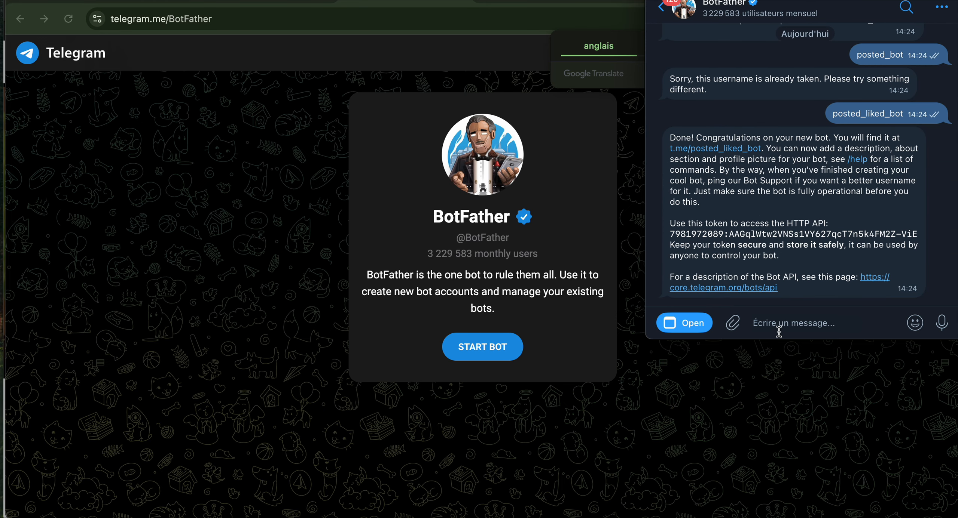
# - Send BotFather the /newbot command and name the new bot "youtube"
pyautogui.write('/n')
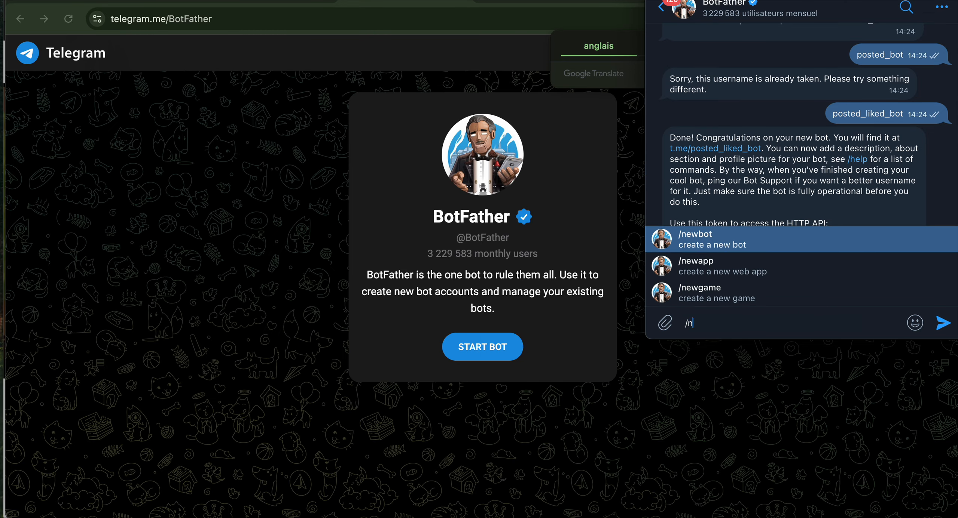
pyautogui.press('Return')
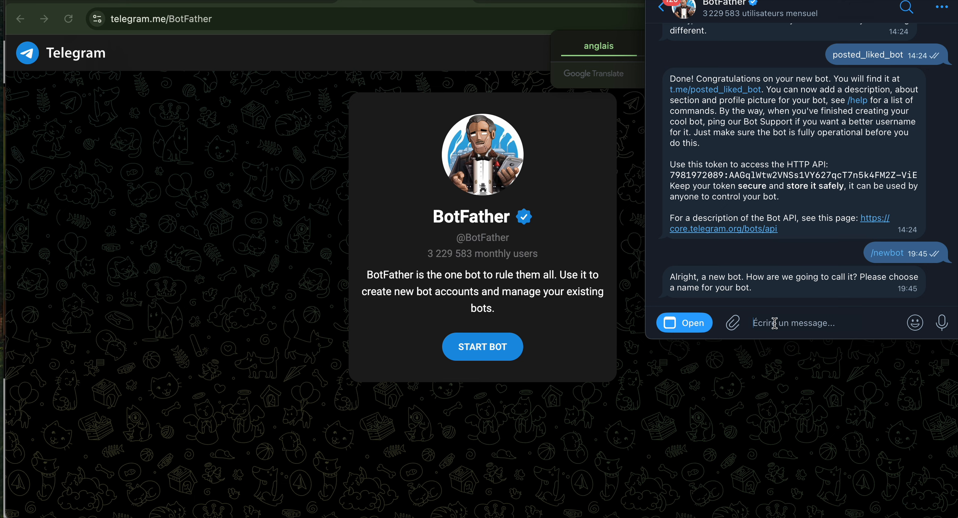
pyautogui.write('youtube')
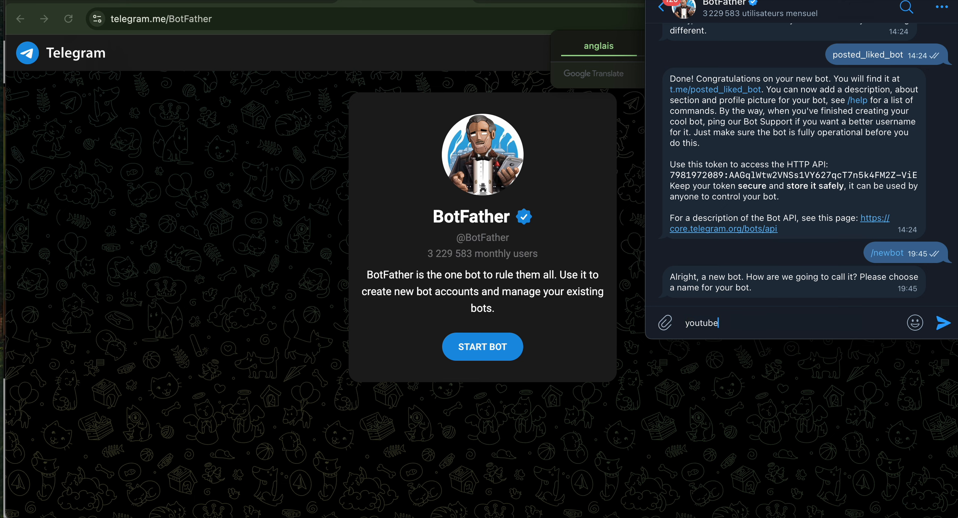
pyautogui.press('Return')
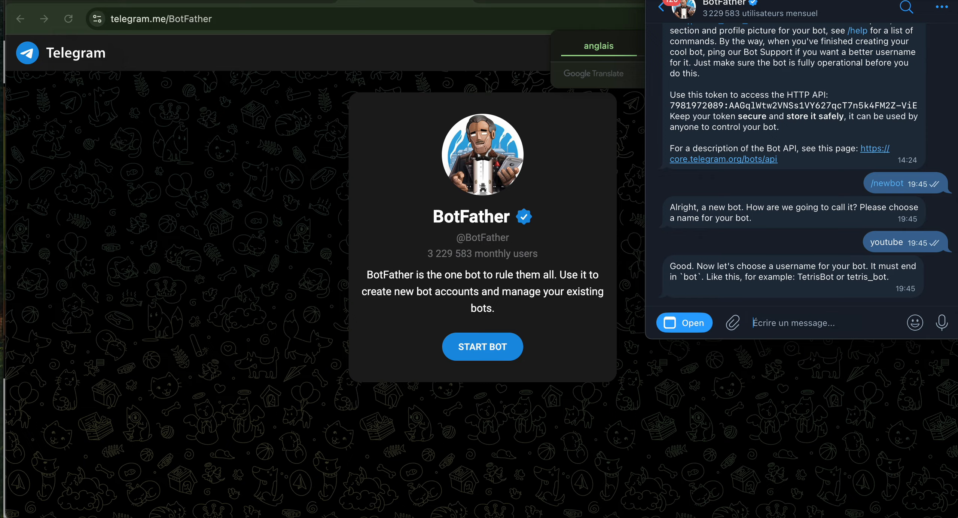
# - Give the new bot the username "yolinked_bot"
pyautogui.write('yo')
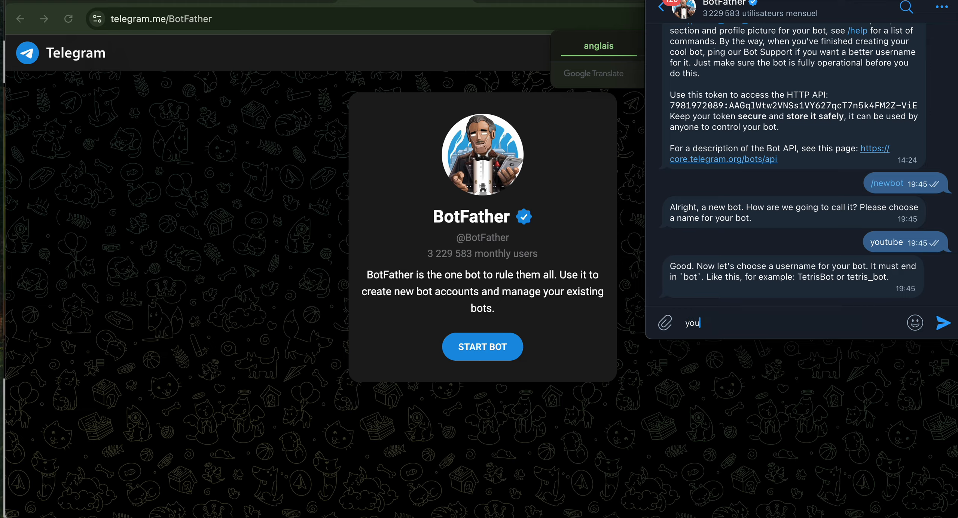
pyautogui.write('linked_bot')
pyautogui.press('Return')
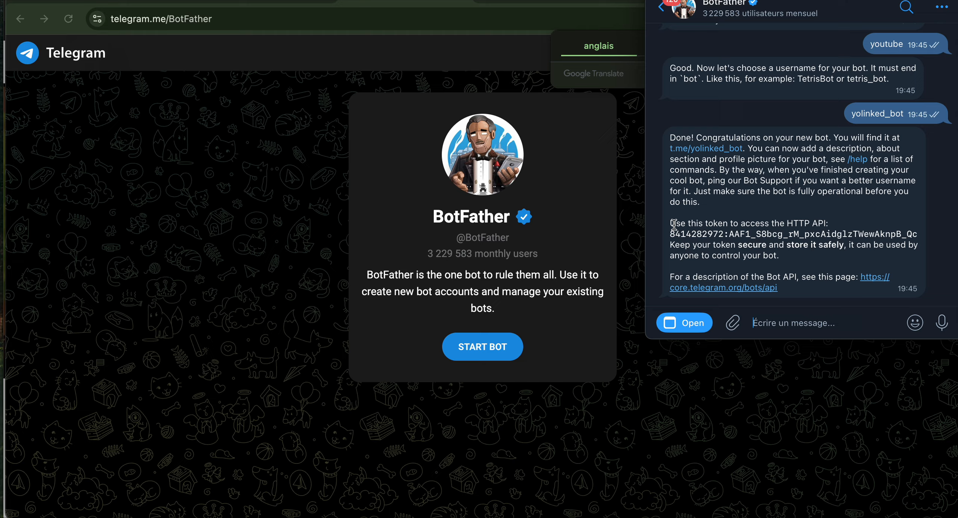
# - Copy the new bot's API token from Telegram into the n8n credential's Access Token field, save it and decline the browser's password update
pyautogui.moveTo(665, 238); pyautogui.dragTo(922, 239)
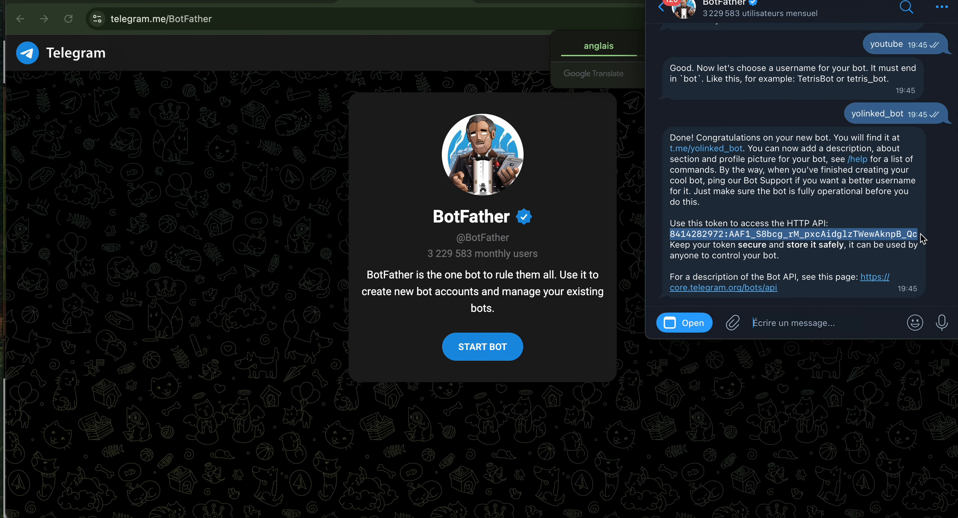
pyautogui.click(120, 1)
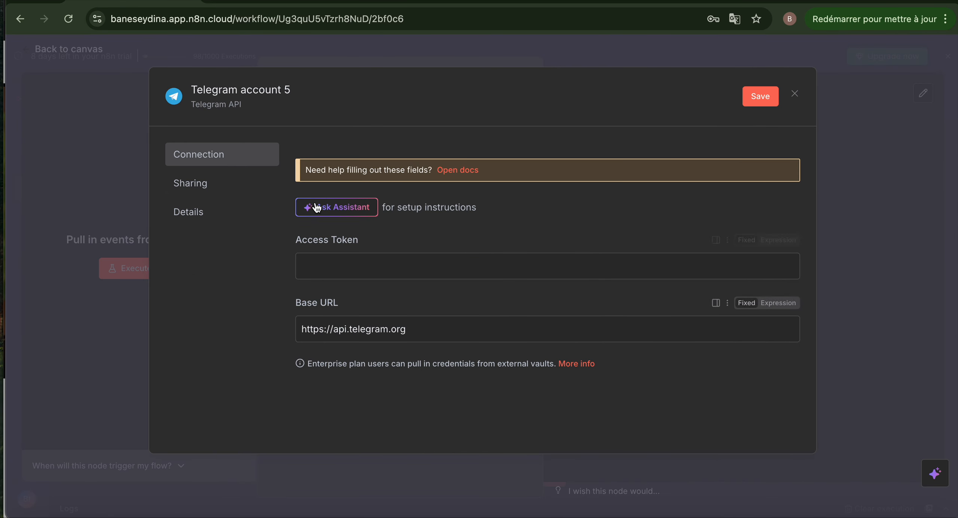
pyautogui.click(317, 259)
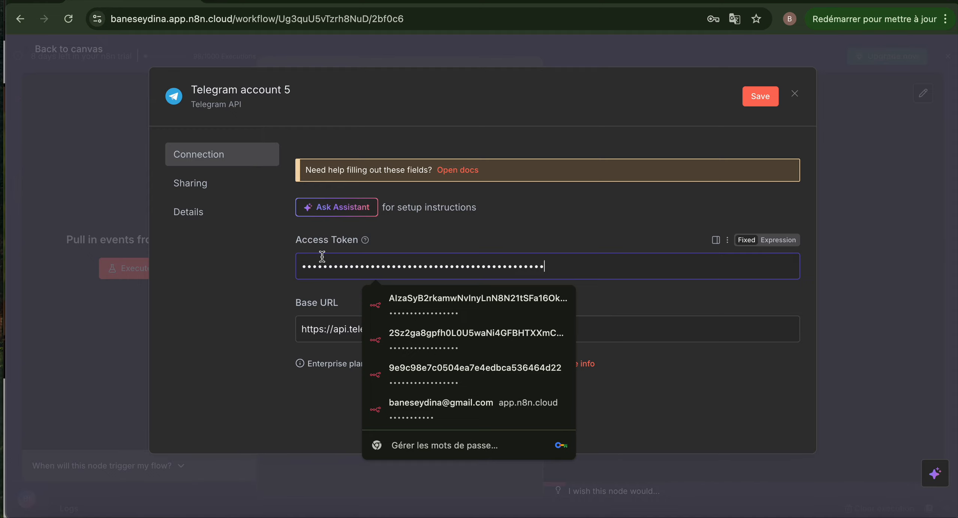
pyautogui.click(761, 100)
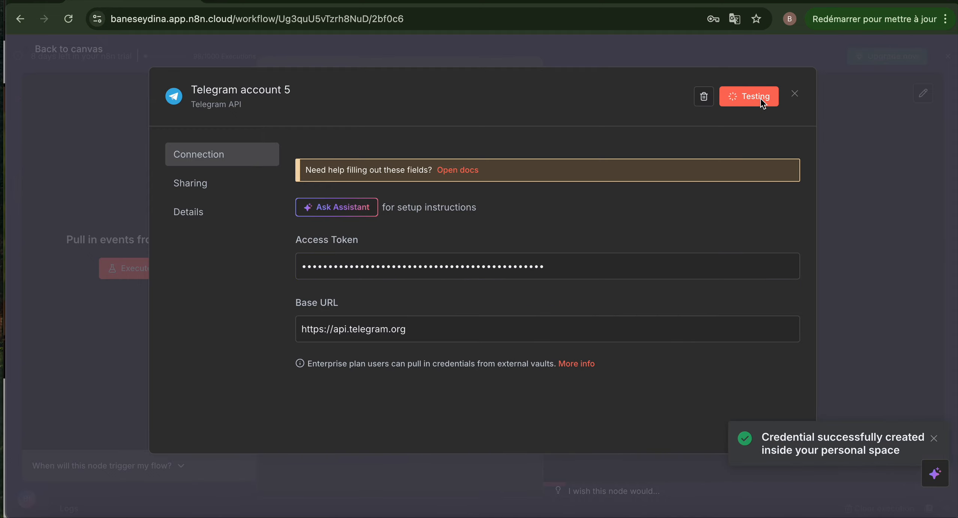
pyautogui.click(29, 124)
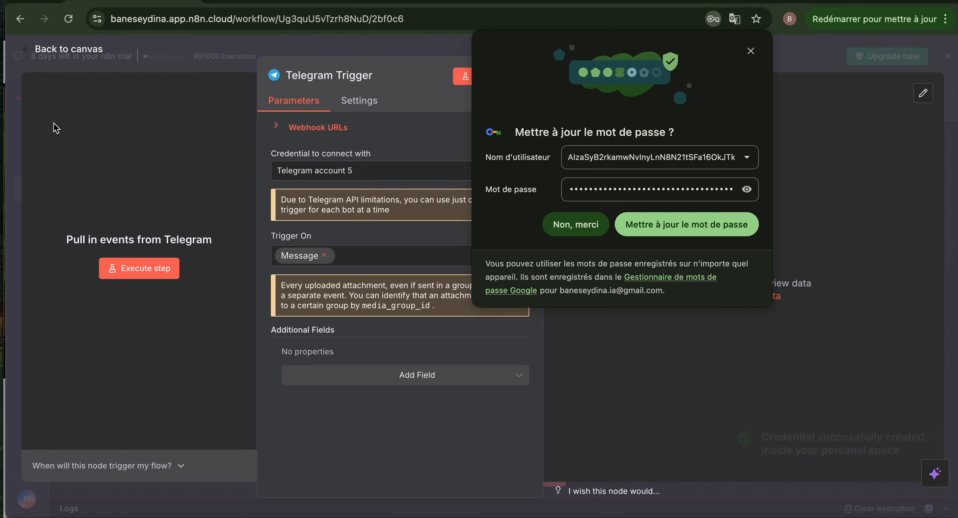
pyautogui.click(575, 225)
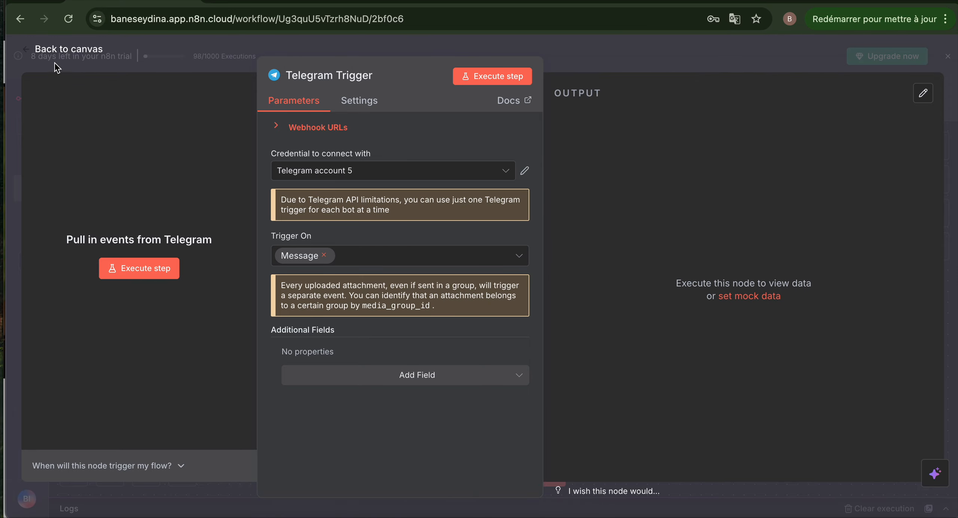
# - Execute the workflow from the canvas and start the yolinked_bot chat in Telegram to send a test event
pyautogui.click(54, 49)
pyautogui.moveTo(476, 304); pyautogui.dragTo(157, 261)
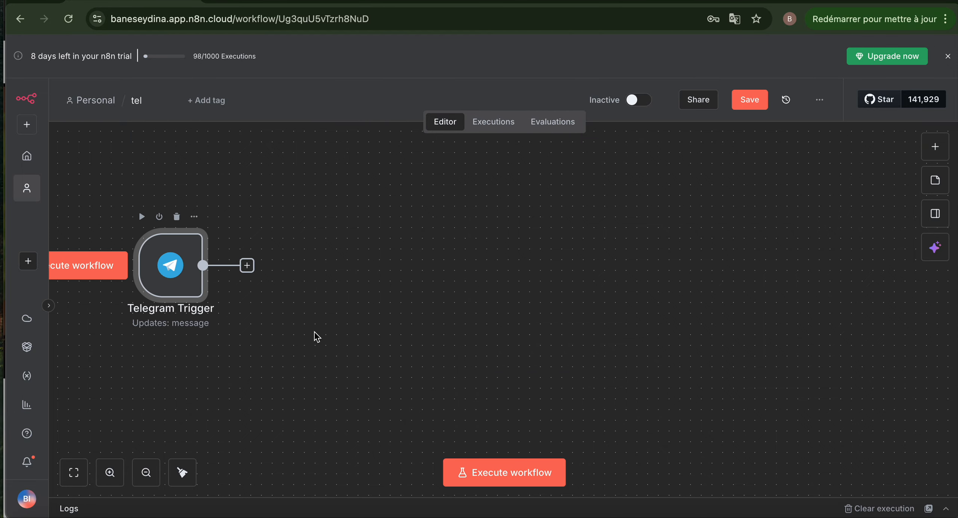
pyautogui.click(538, 474)
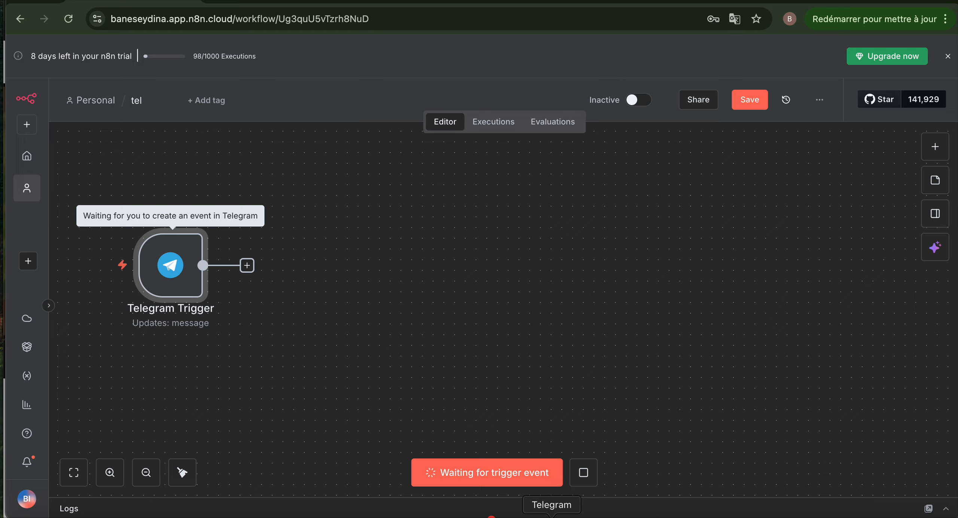
pyautogui.click(552, 515)
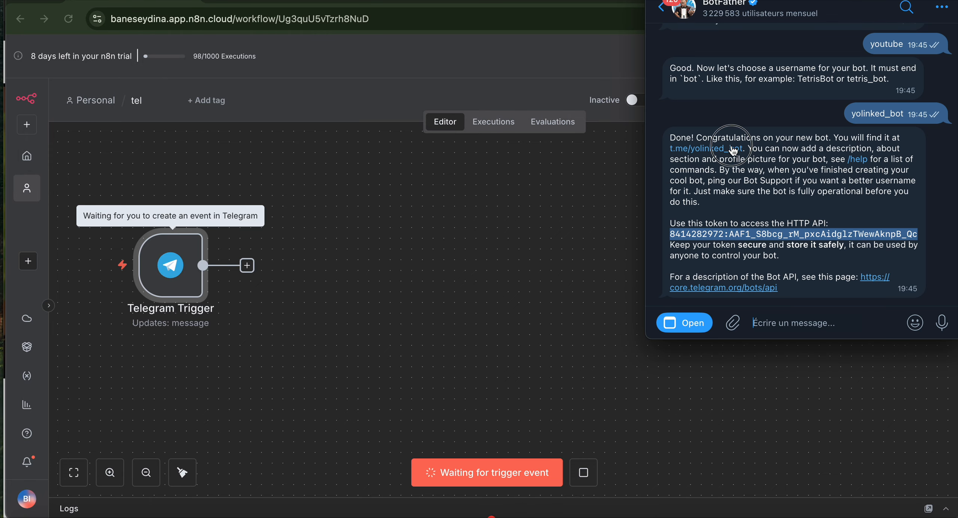
pyautogui.click(733, 149)
pyautogui.click(797, 326)
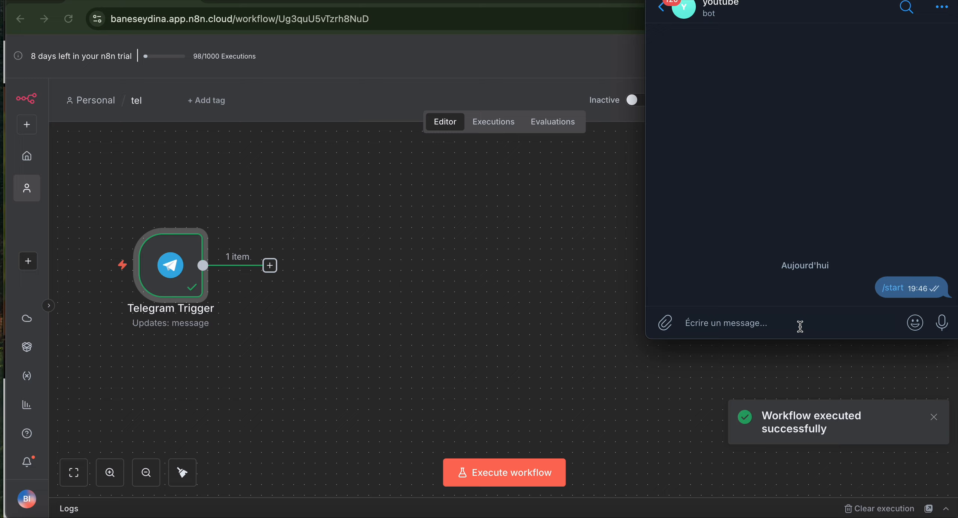
# - Examine the Telegram Trigger node's output for the received message, including its chat and text fields
pyautogui.click(183, 266)
pyautogui.doubleClick(183, 266)
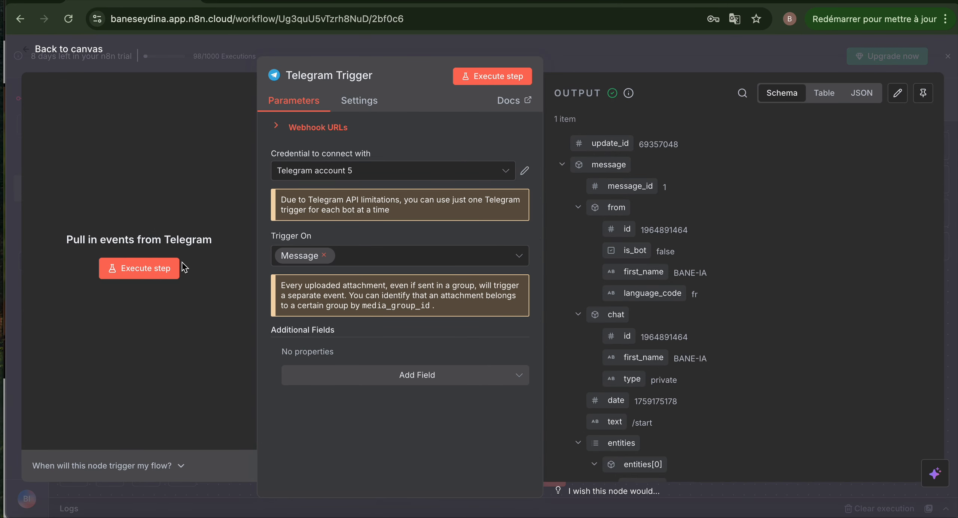
pyautogui.scroll(-5, 617, 251)
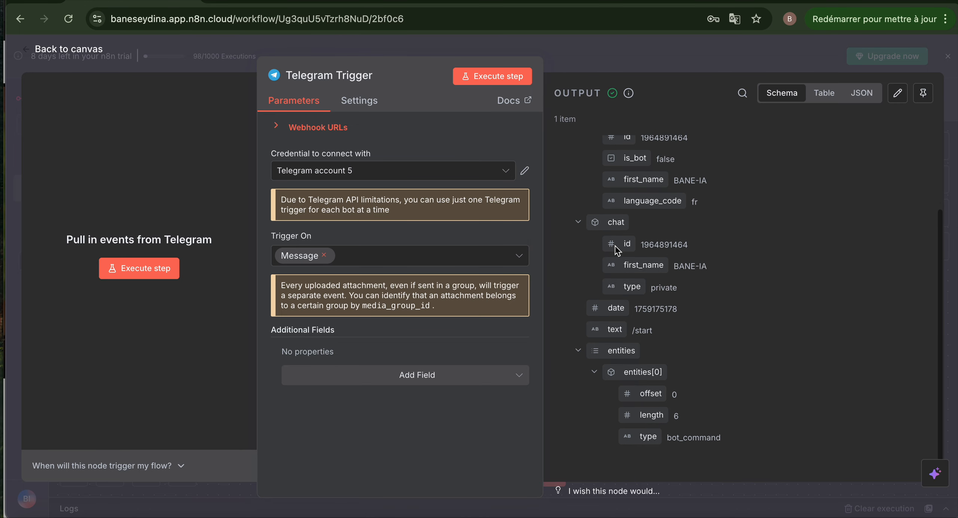
pyautogui.click(33, 42)
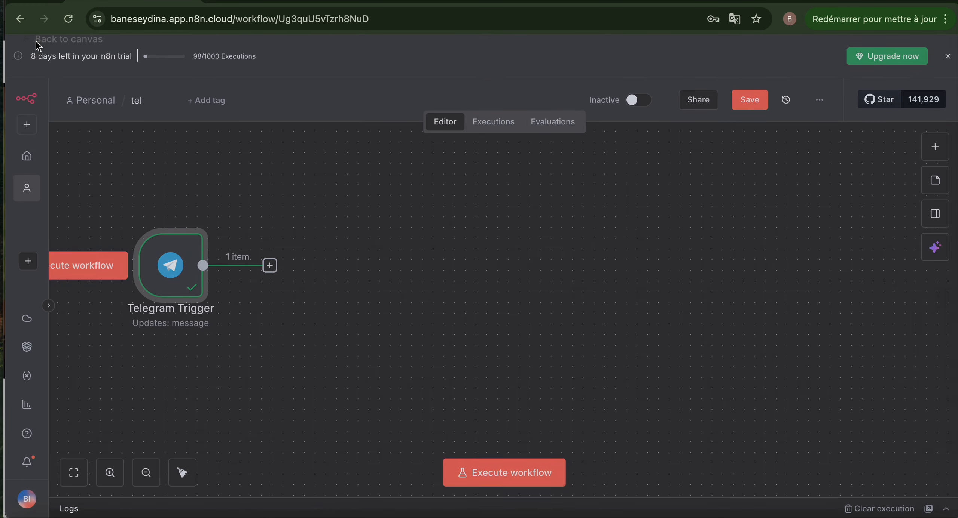
# - Add an AI Agent node connected after the Telegram Trigger
pyautogui.click(275, 270)
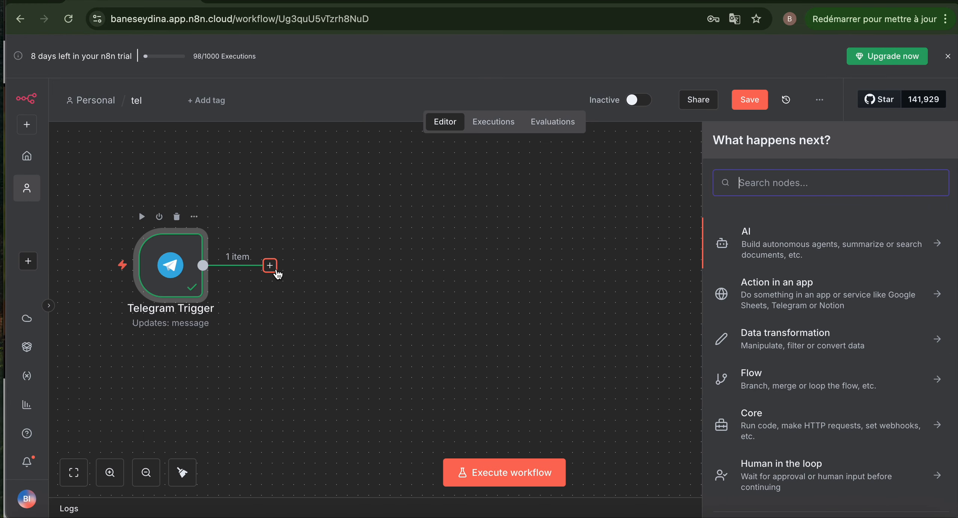
pyautogui.click(766, 242)
pyautogui.click(773, 328)
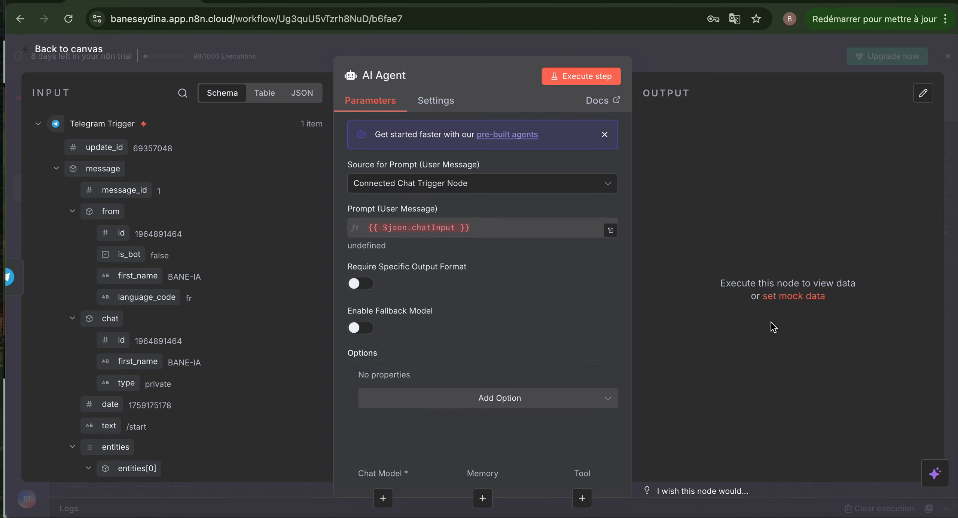
# - Attach a Cohere Chat Model using the CohereApi account and command-a-03-2025 to the AI Agent, and return to the canvas
pyautogui.click(382, 498)
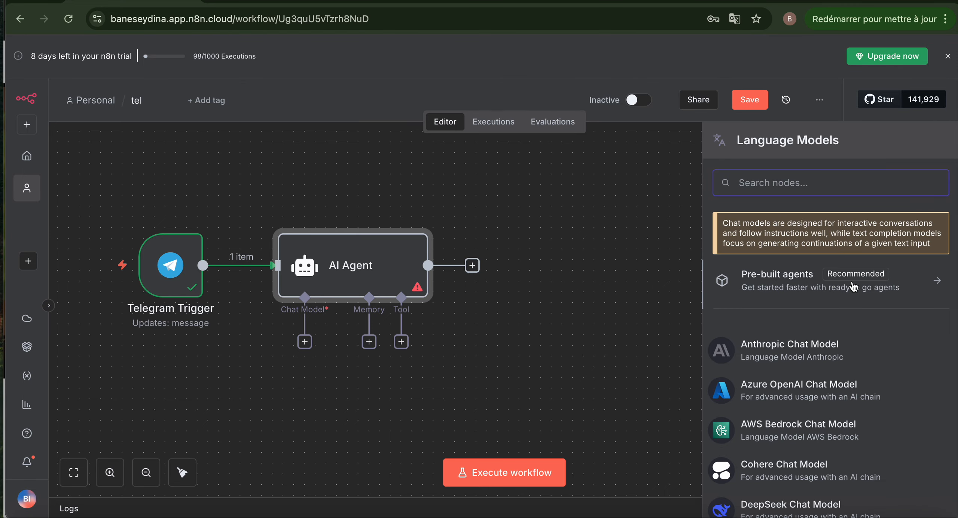
pyautogui.click(797, 480)
pyautogui.moveTo(568, 169)
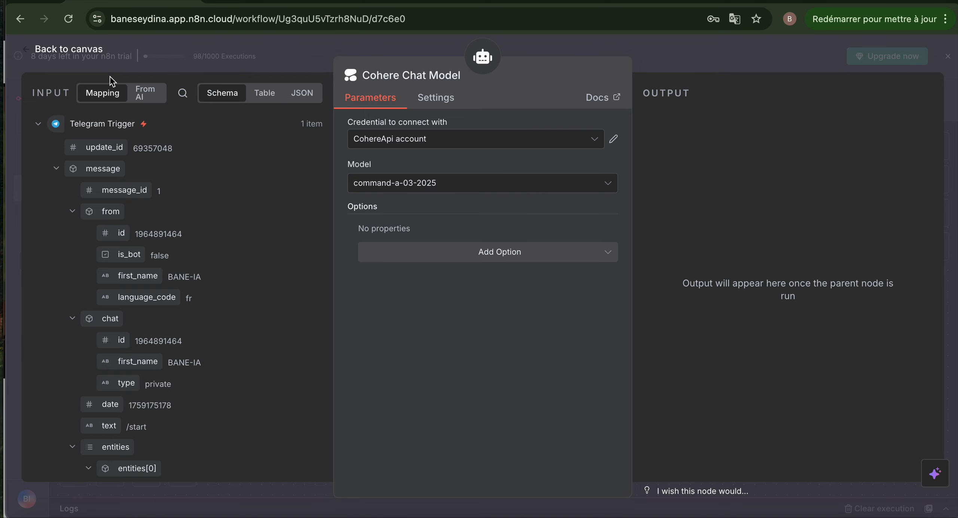
pyautogui.click(32, 48)
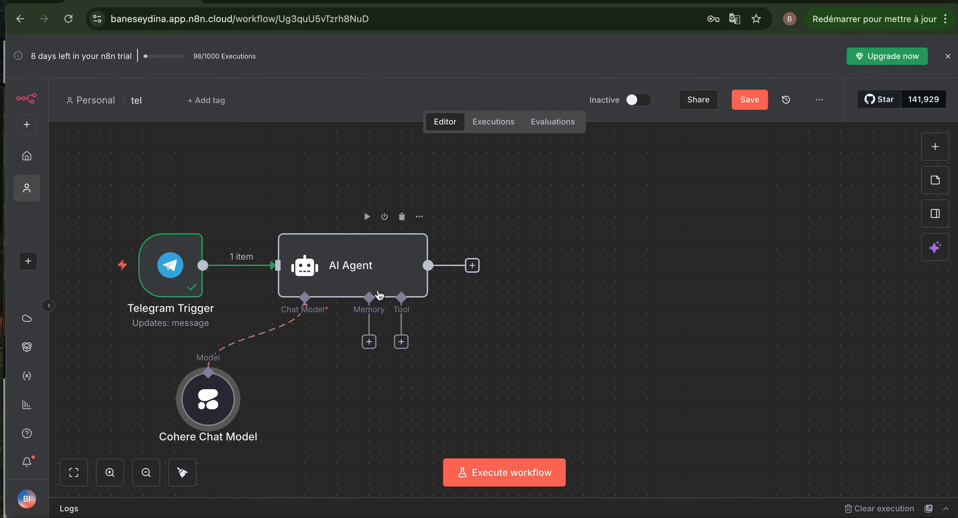
# - Try to execute the AI Agent node on its own with the Connected Chat Trigger Node prompt source, check its input data and return to the canvas
pyautogui.doubleClick(376, 276)
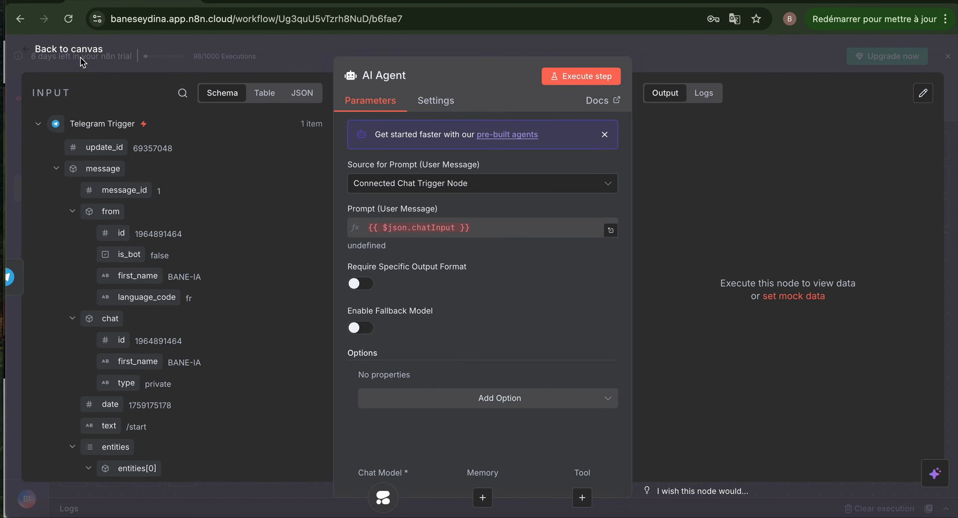
pyautogui.click(586, 77)
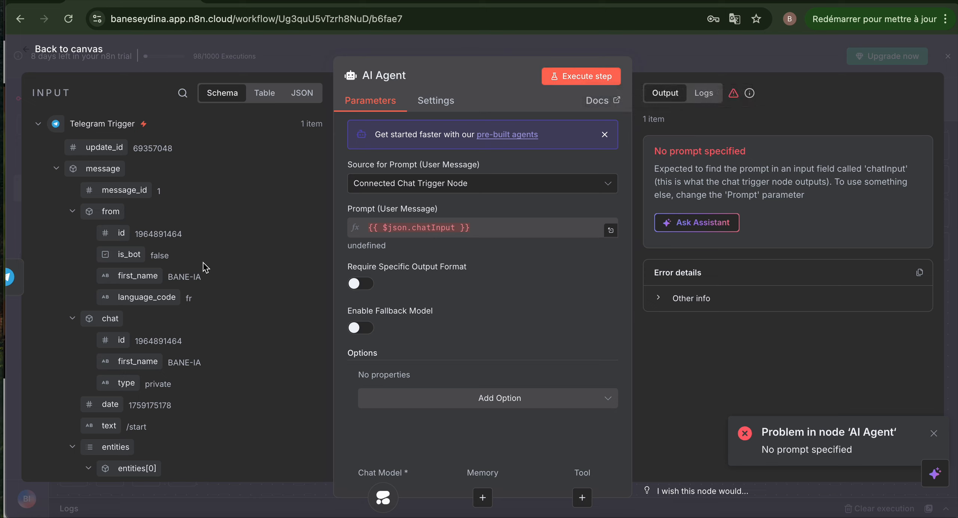
pyautogui.scroll(-5, 176, 412)
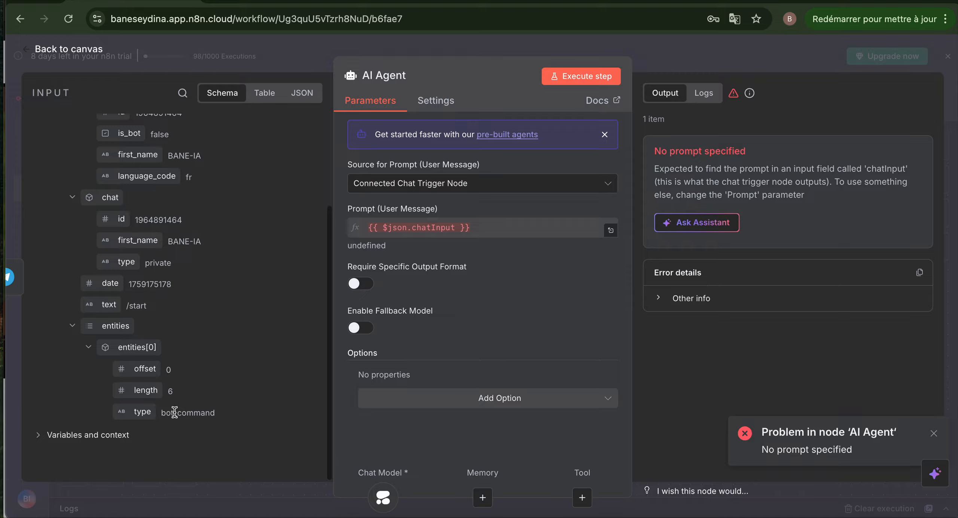
pyautogui.click(74, 56)
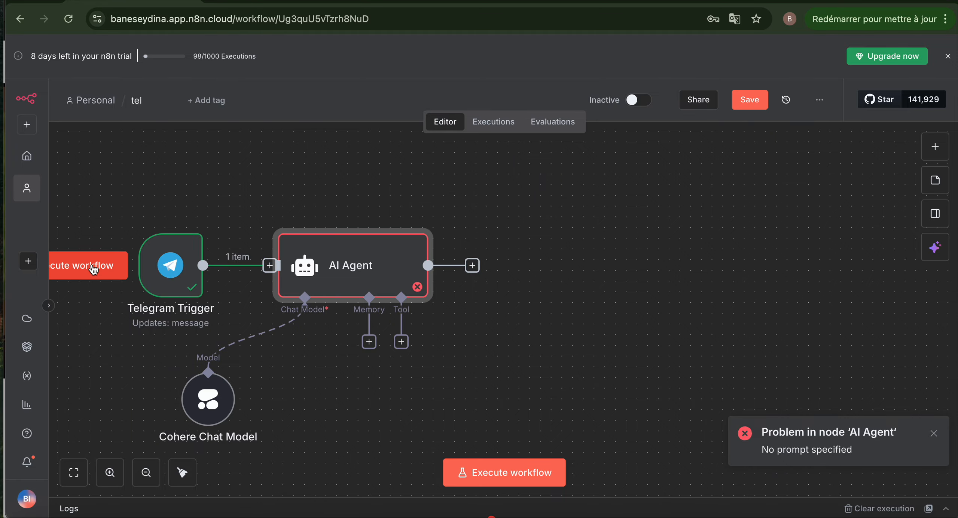
# - Execute the workflow from the Telegram Trigger and send "heu" to the bot in Telegram as a test event
pyautogui.click(94, 269)
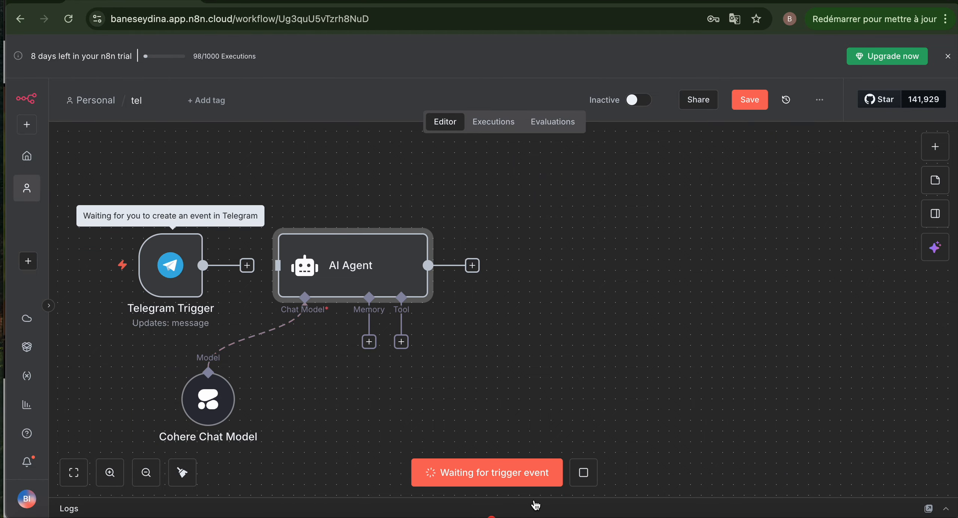
pyautogui.click(551, 517)
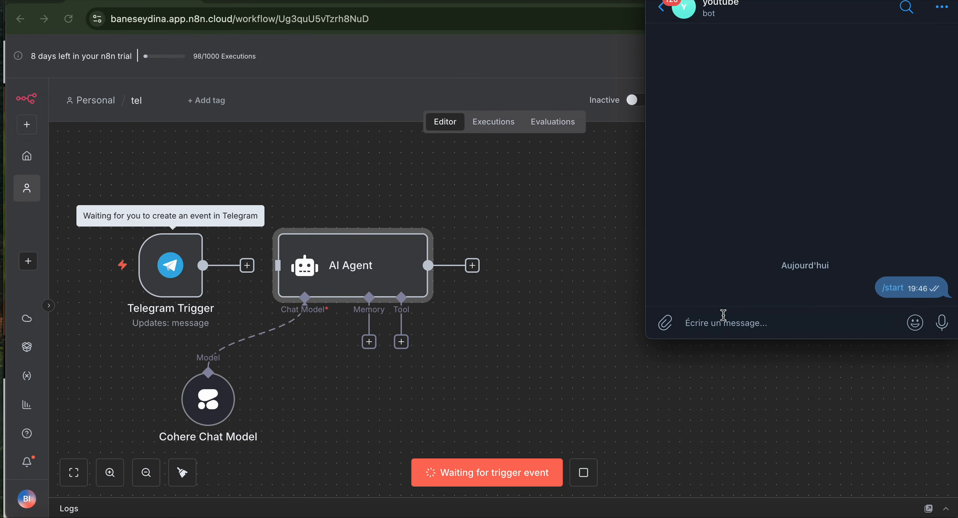
pyautogui.write('heu')
pyautogui.press('Return')
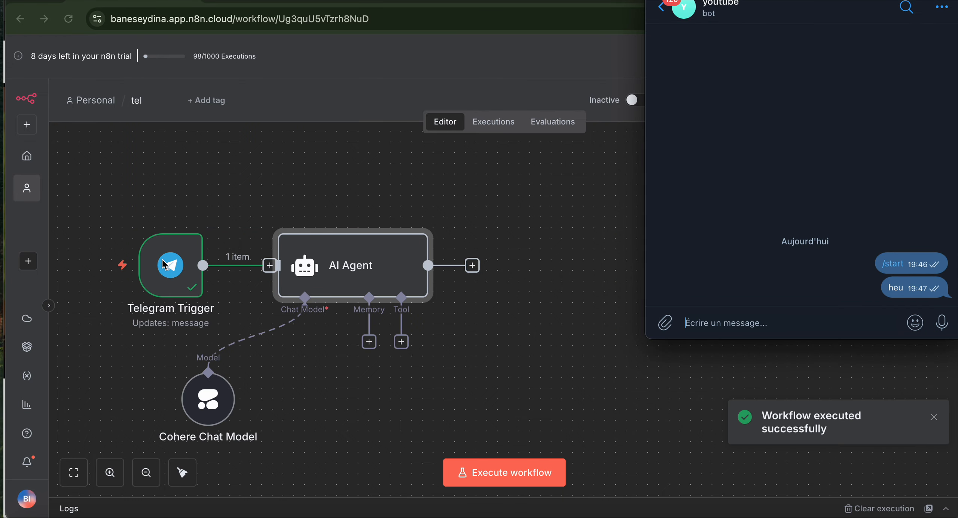
# - Back in n8n, move the AI Agent node farther from the Telegram Trigger and connect the trigger's output to the agent's input
pyautogui.click(277, 268)
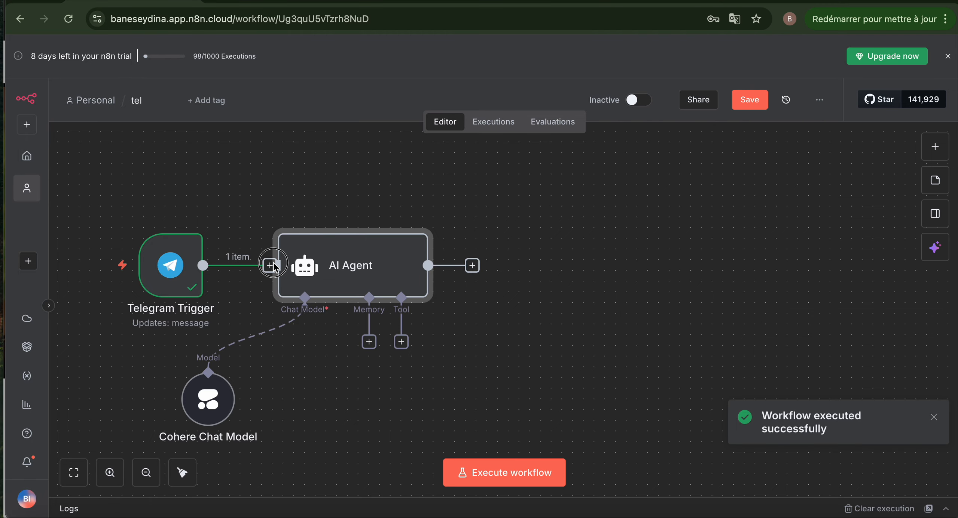
pyautogui.moveTo(324, 264); pyautogui.dragTo(462, 262)
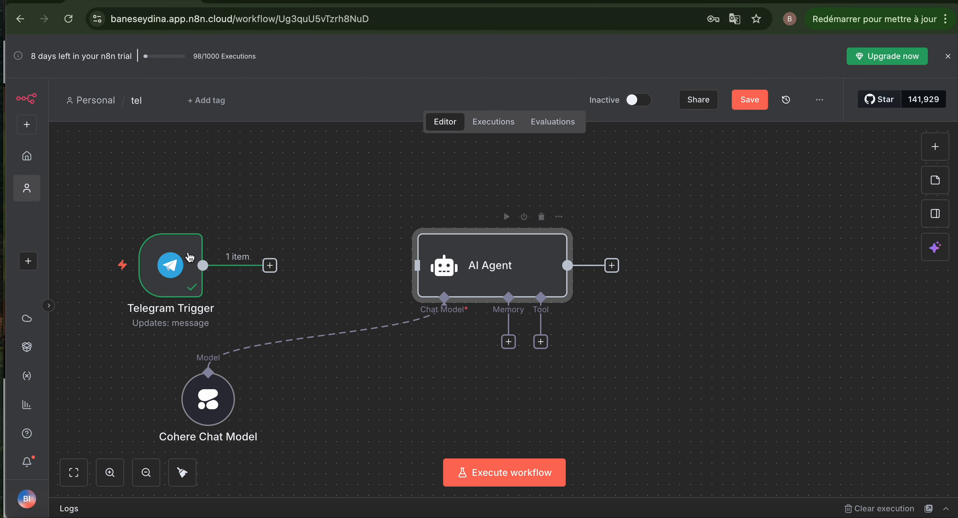
pyautogui.moveTo(203, 266); pyautogui.dragTo(496, 265)
pyautogui.click(267, 266)
pyautogui.moveTo(266, 269); pyautogui.dragTo(415, 267)
# - Set the AI Agent's prompt source to Define below and map the Telegram message's text field into the user message prompt
pyautogui.doubleClick(445, 262)
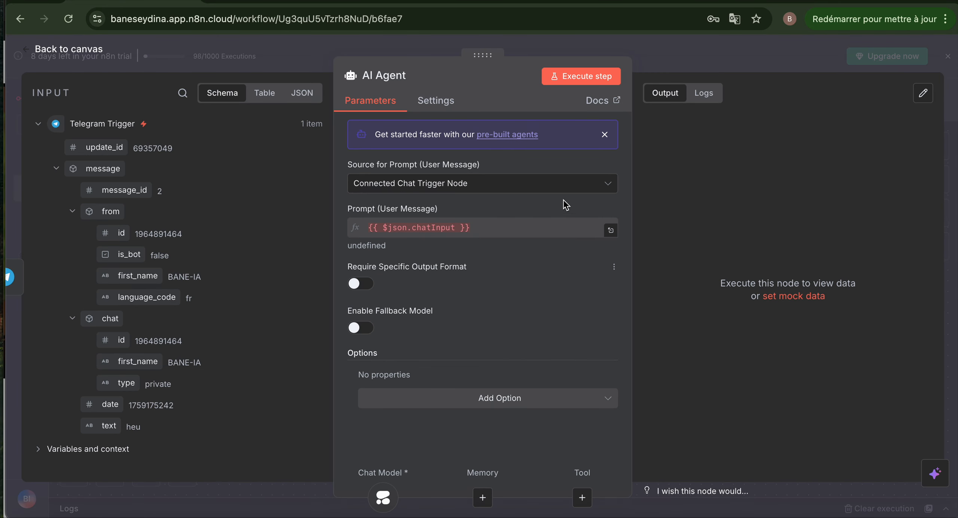
pyautogui.click(604, 187)
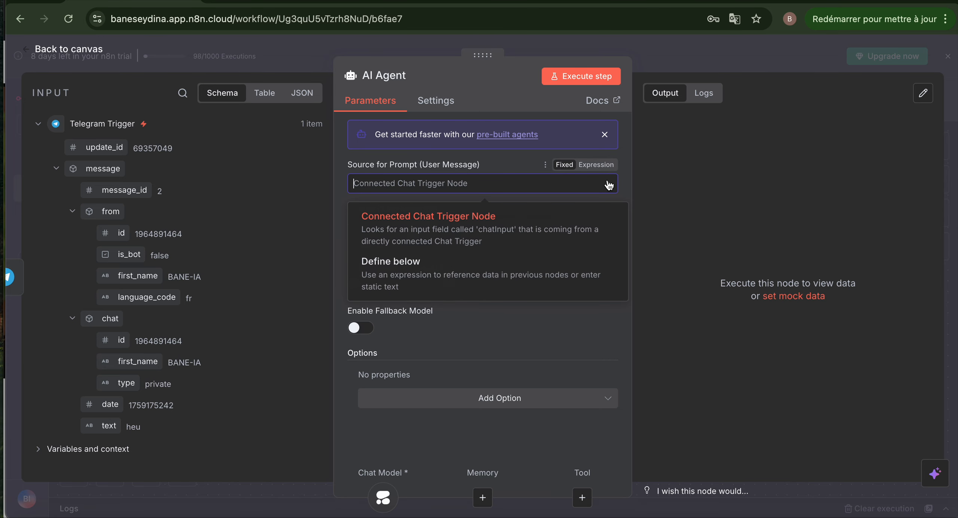
pyautogui.click(454, 288)
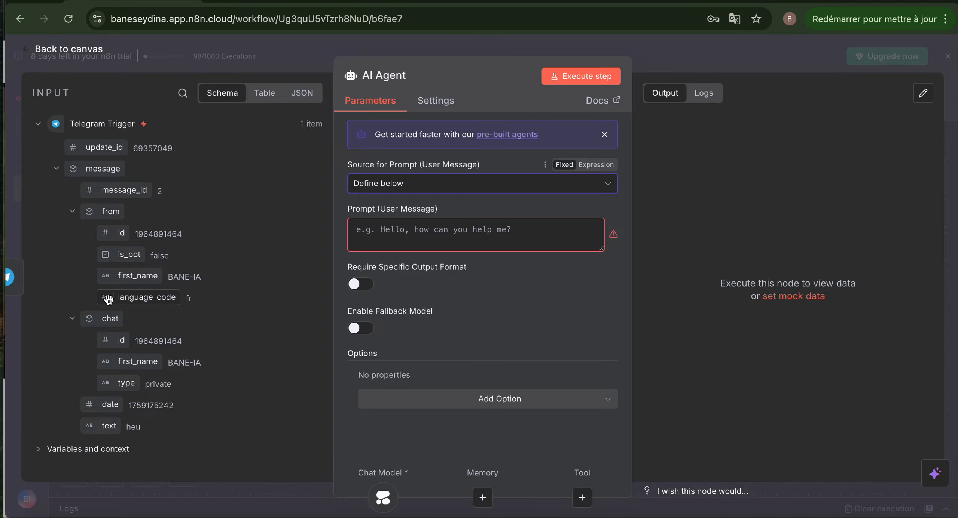
pyautogui.scroll(-1, 112, 299)
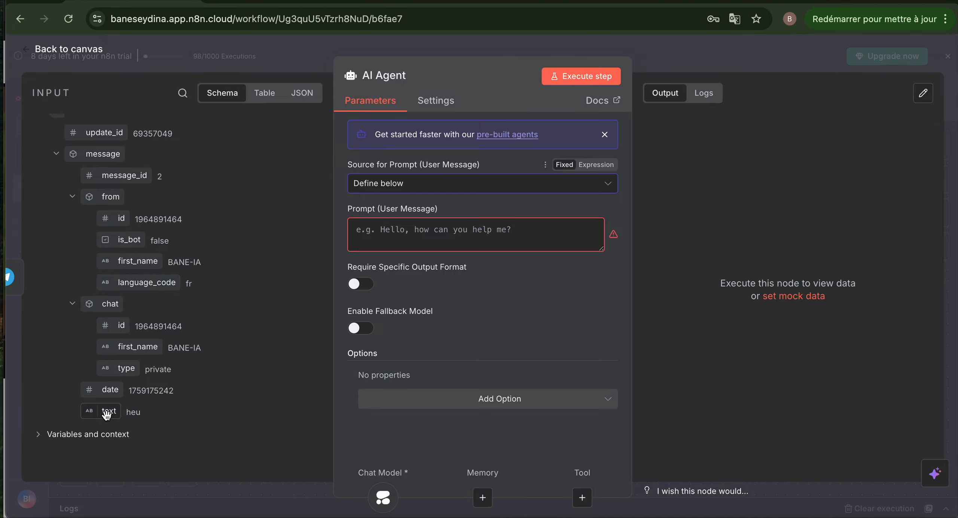
pyautogui.scroll(5, 106, 415)
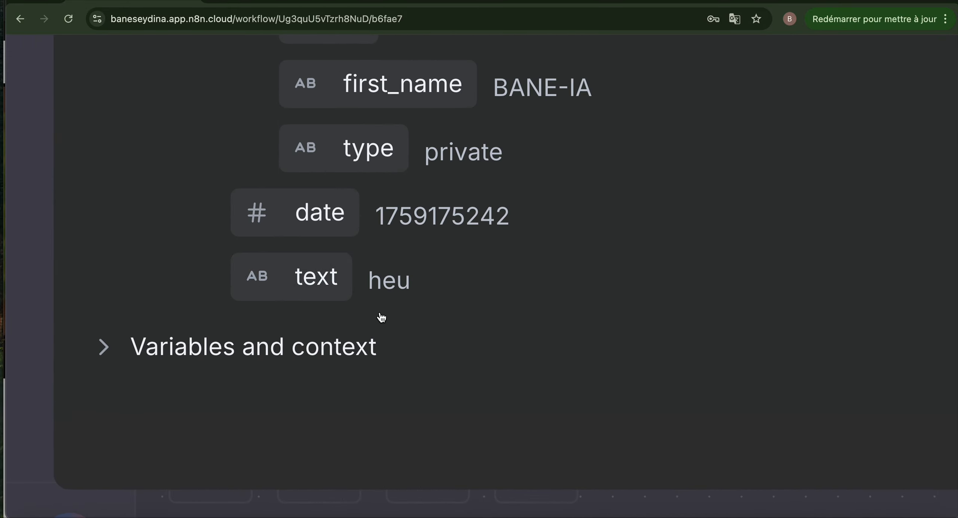
pyautogui.scroll(-5, 306, 272)
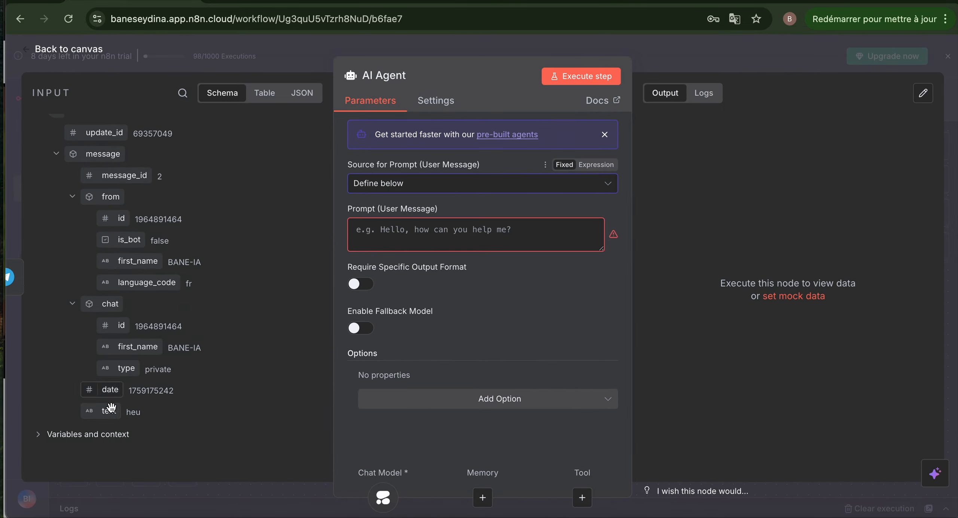
pyautogui.moveTo(107, 411); pyautogui.dragTo(393, 227)
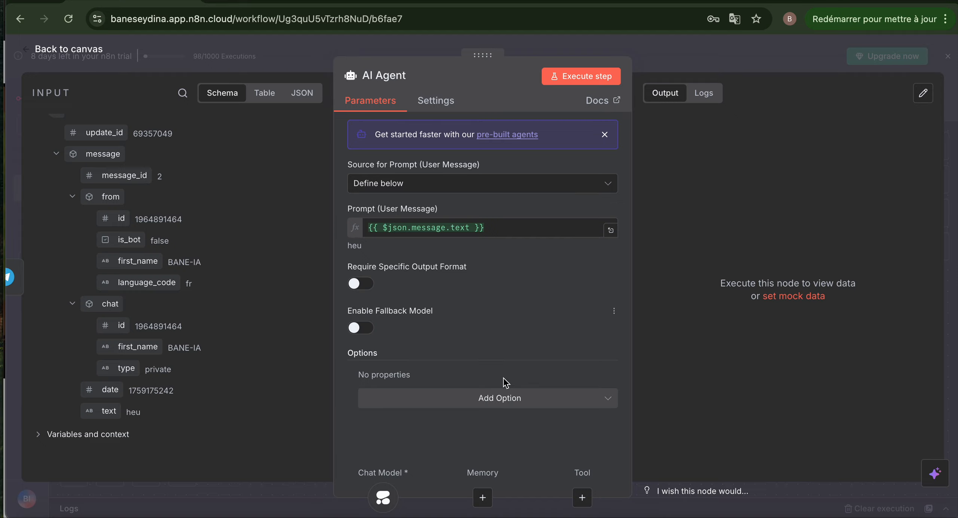
# - Add a System Message option to the AI Agent and set it to "donne trois phrases droles a che que fois."
pyautogui.click(503, 398)
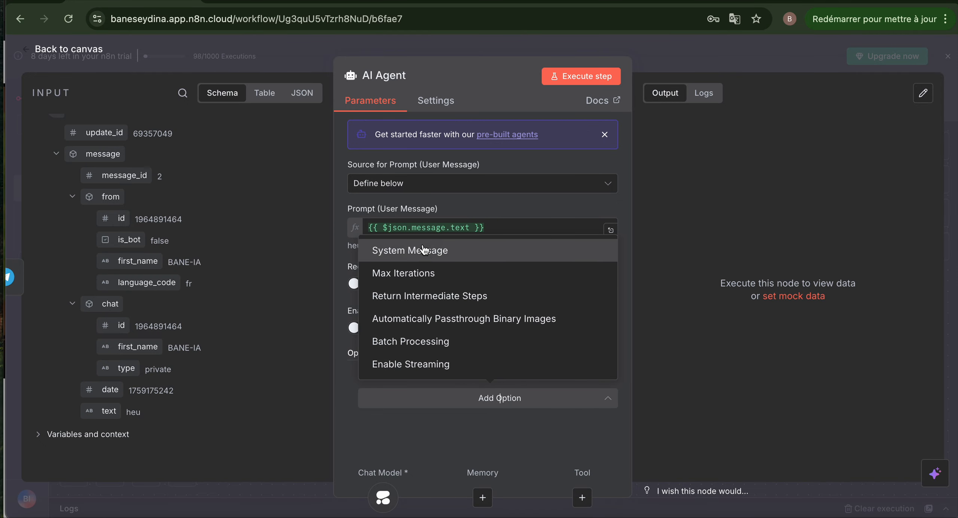
pyautogui.click(424, 250)
pyautogui.doubleClick(526, 410)
pyautogui.press('BackSpace')
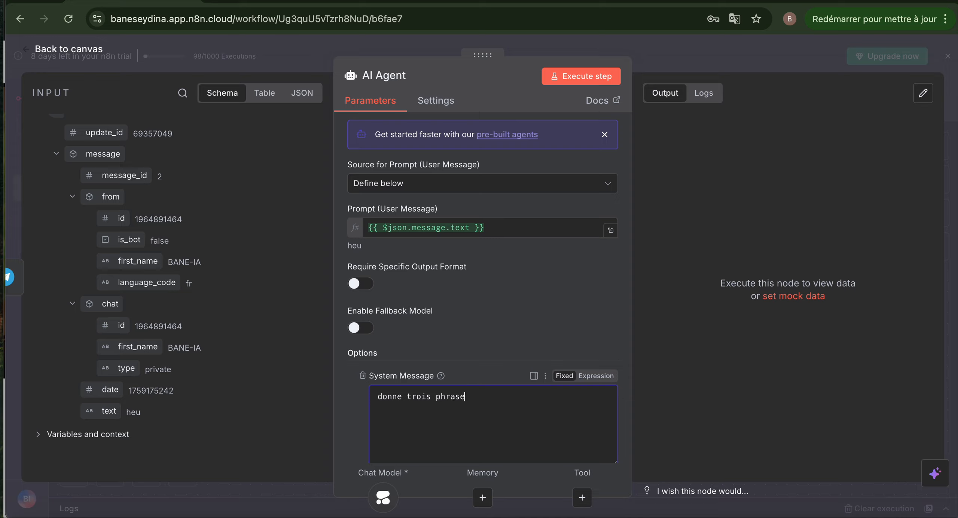
pyautogui.write('es a che que fois.')
# - Execute the AI Agent node and examine the text in its output
pyautogui.click(577, 78)
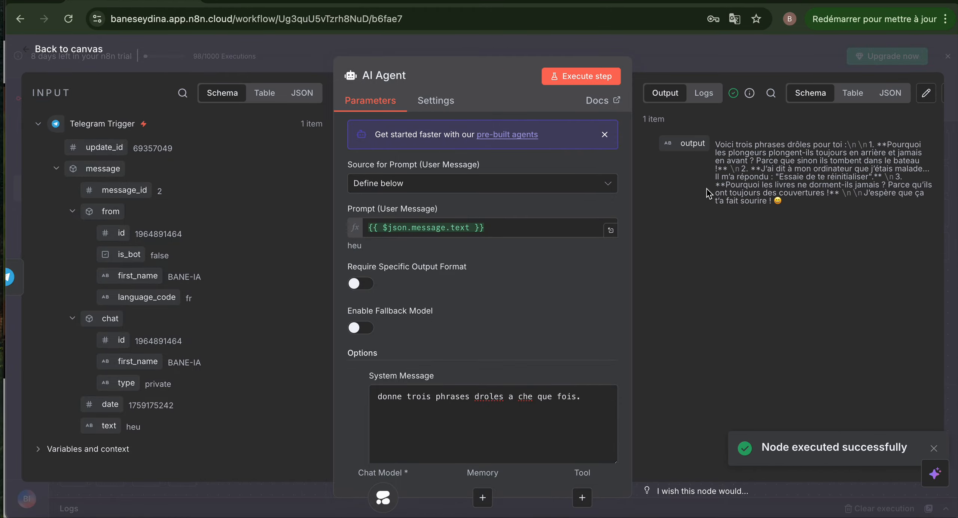
pyautogui.scroll(10, 728, 239)
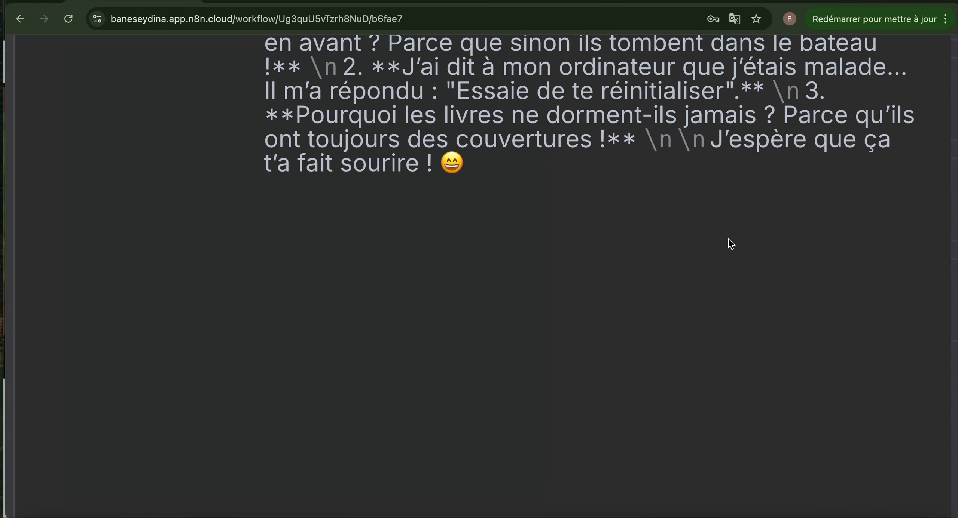
pyautogui.scroll(1, 728, 238)
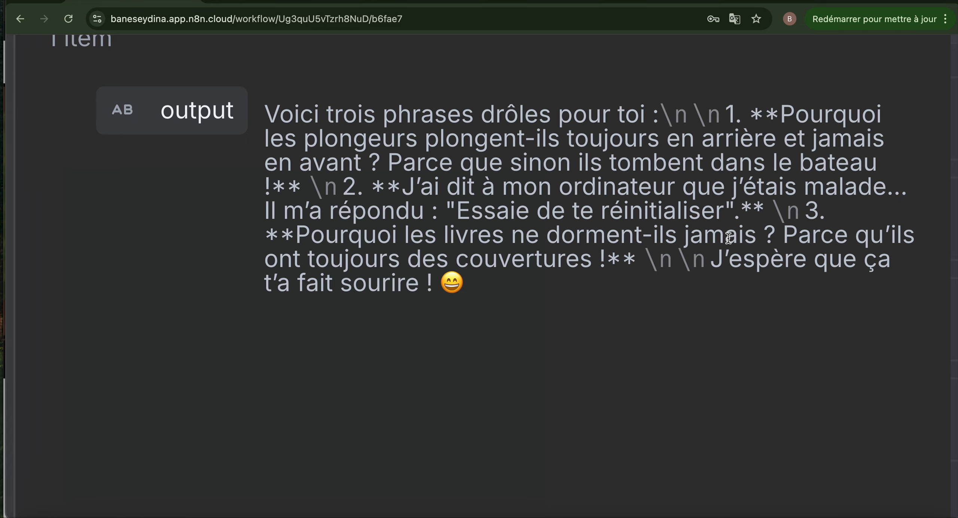
pyautogui.scroll(-10, 728, 238)
pyautogui.rightClick(727, 238)
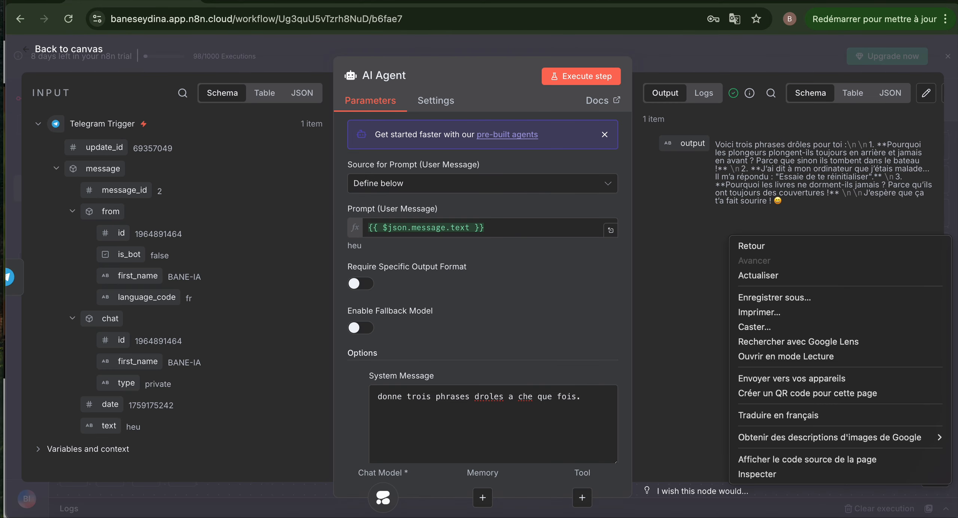
# - Return to the canvas and place the Cohere Chat Model node directly below the AI Agent
pyautogui.click(66, 50)
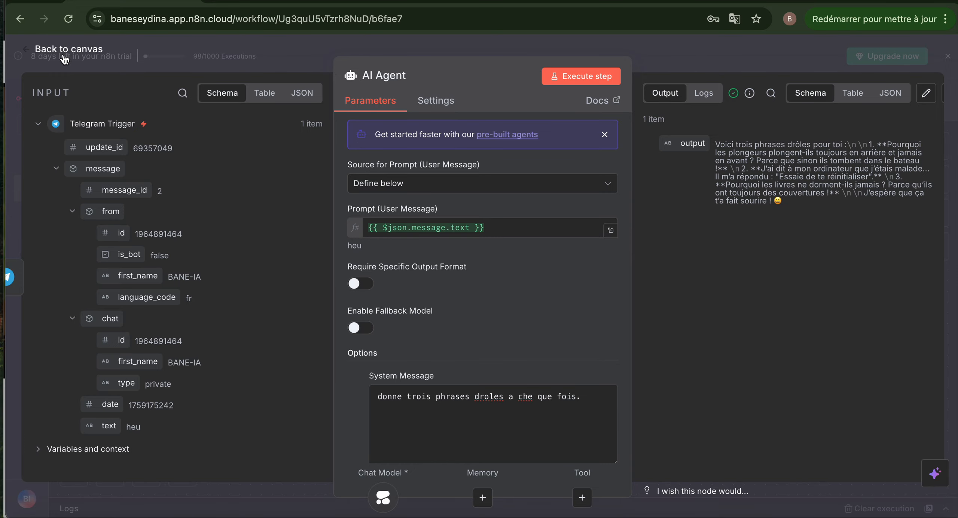
pyautogui.click(64, 50)
pyautogui.moveTo(244, 410); pyautogui.dragTo(458, 422)
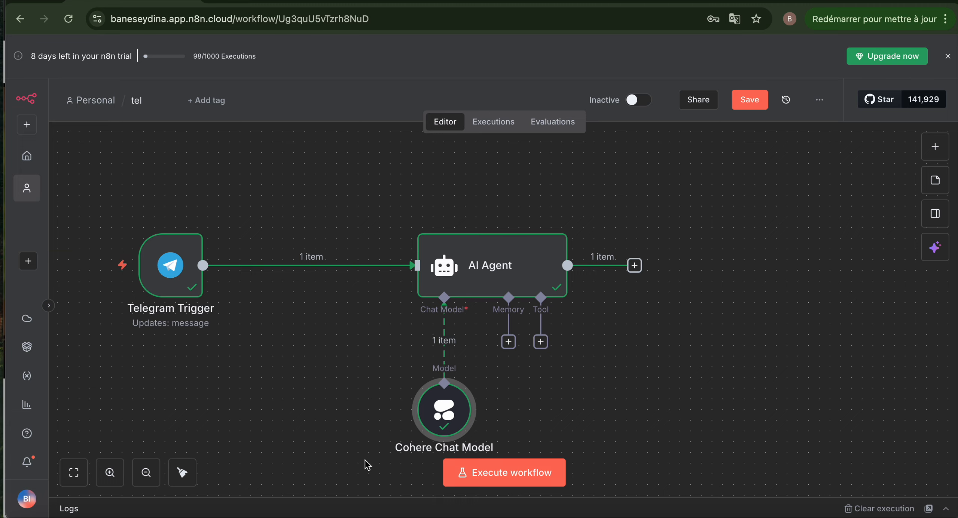
# - Execute the workflow from the Telegram Trigger and send "chat et souris dansent" to the bot in Telegram
pyautogui.moveTo(68, 275)
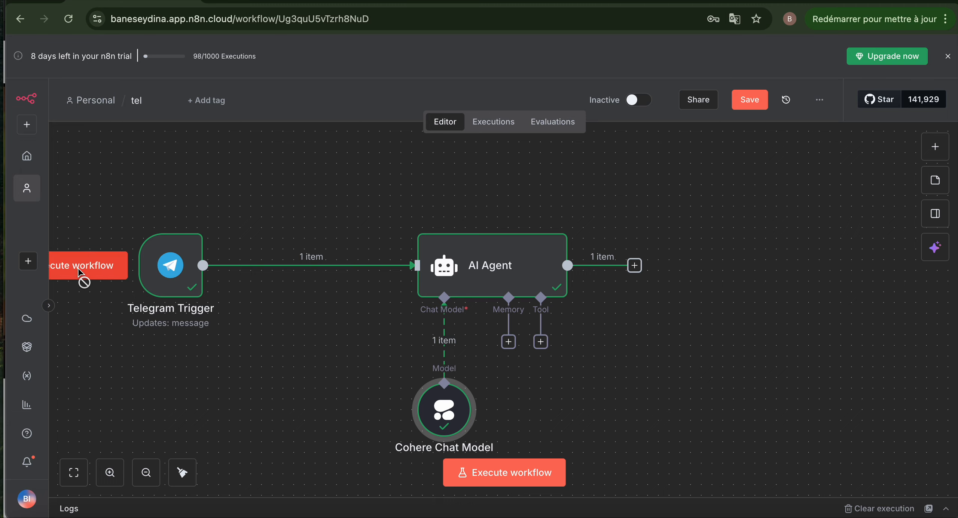
pyautogui.click(80, 275)
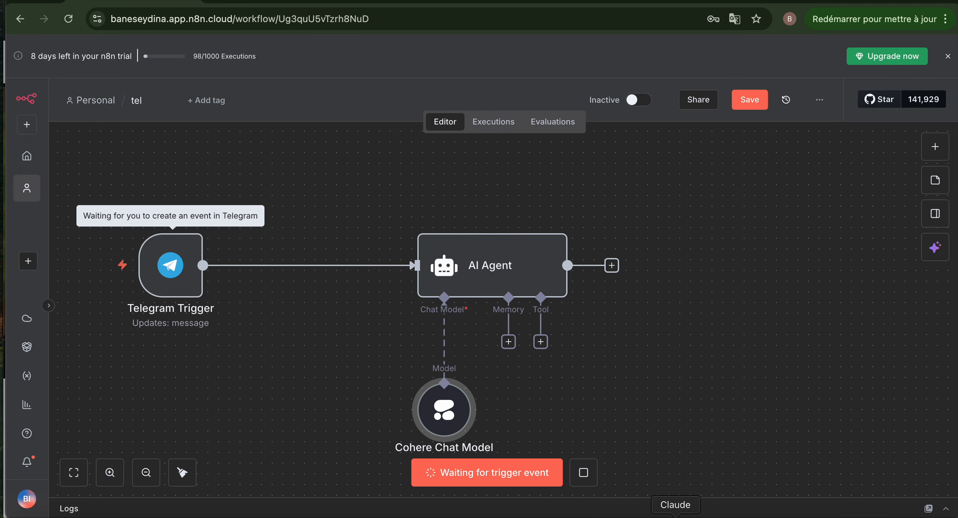
pyautogui.click(551, 517)
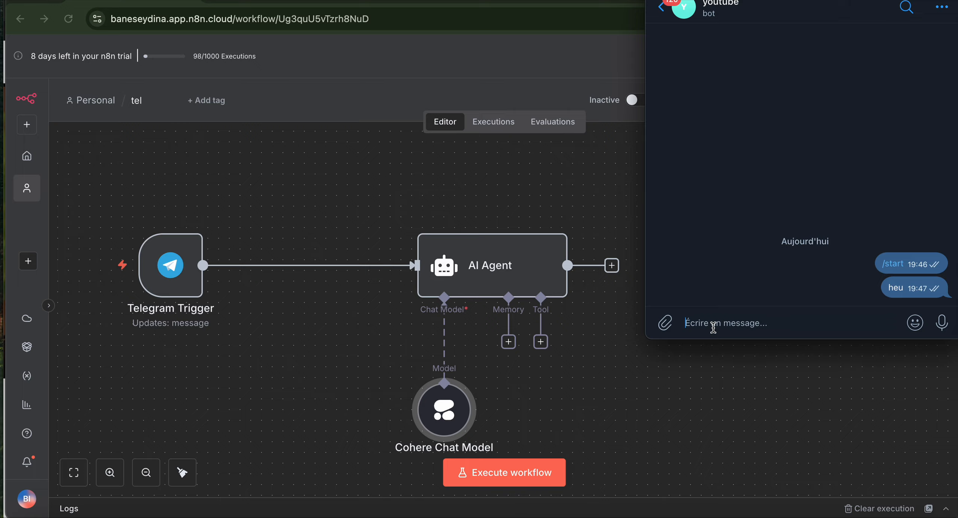
pyautogui.write('chat et souris dansent')
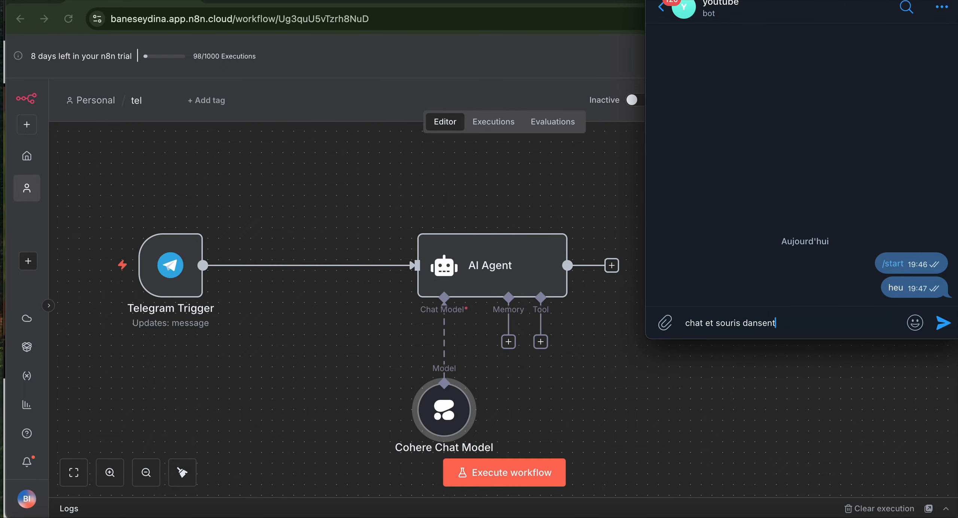
pyautogui.press('Return')
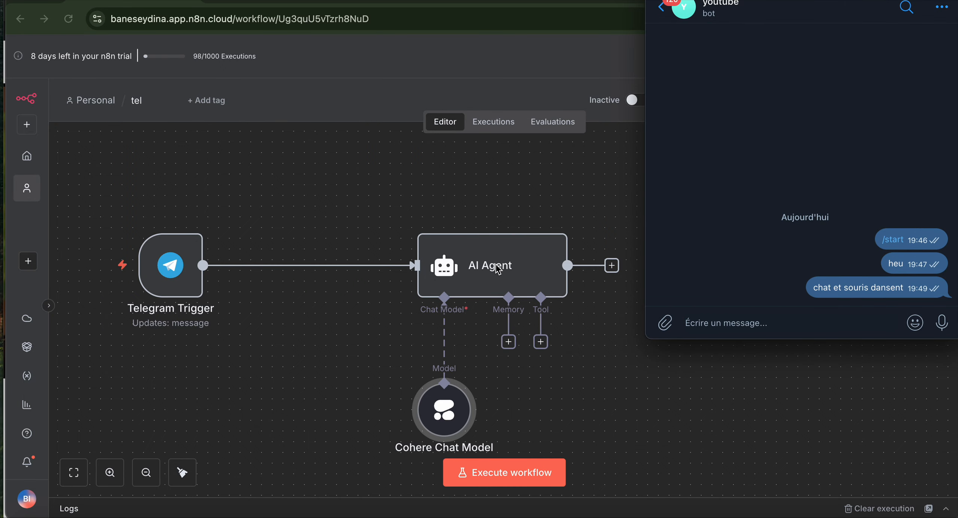
# - Execute the workflow and examine the text in the AI Agent node's output, returning to the canvas when finished
pyautogui.click(505, 481)
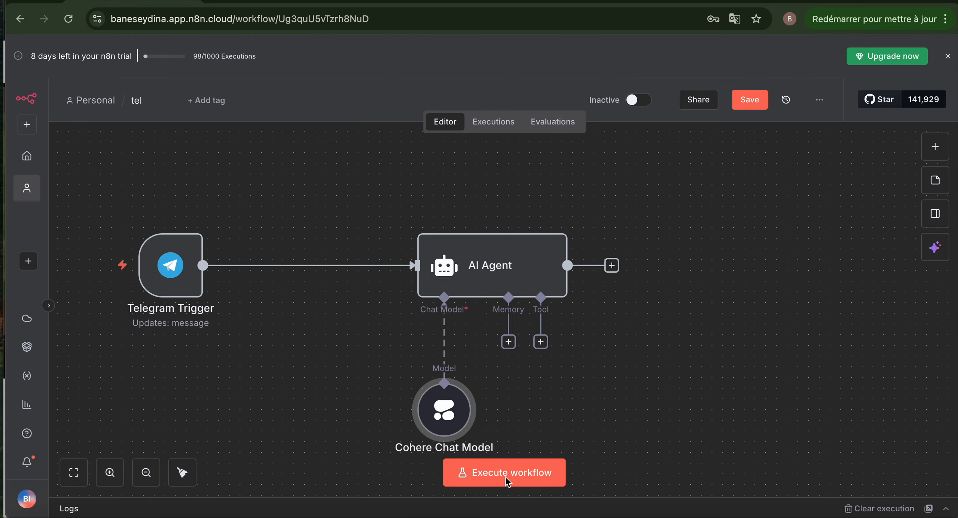
pyautogui.click(508, 483)
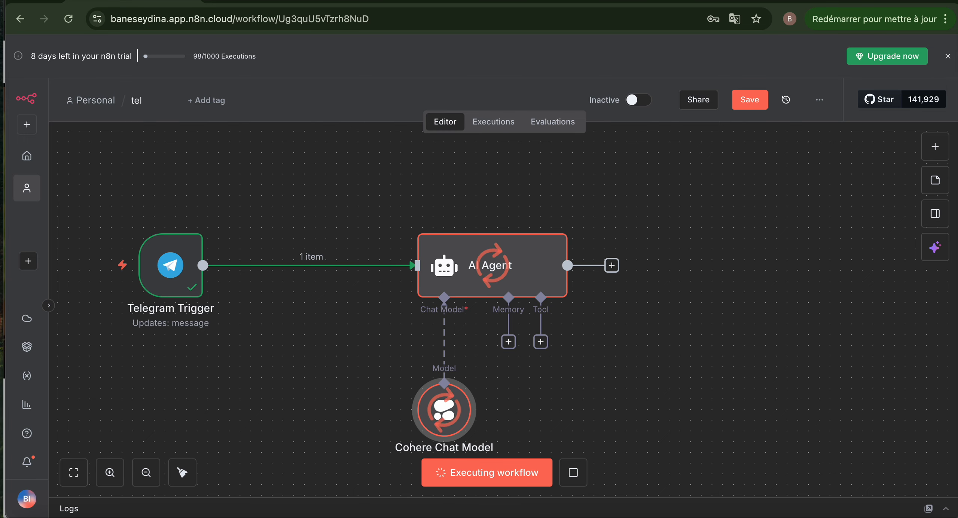
pyautogui.doubleClick(543, 273)
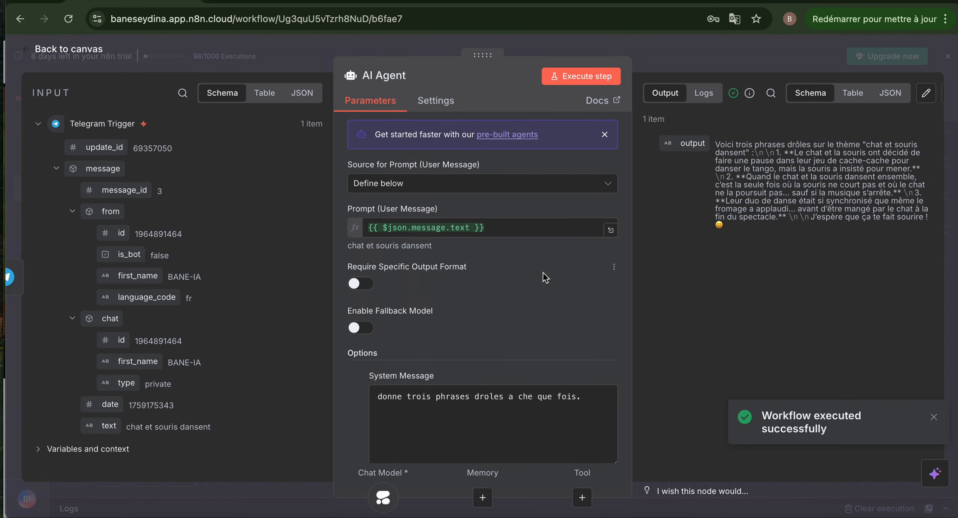
pyautogui.scroll(5, 806, 268)
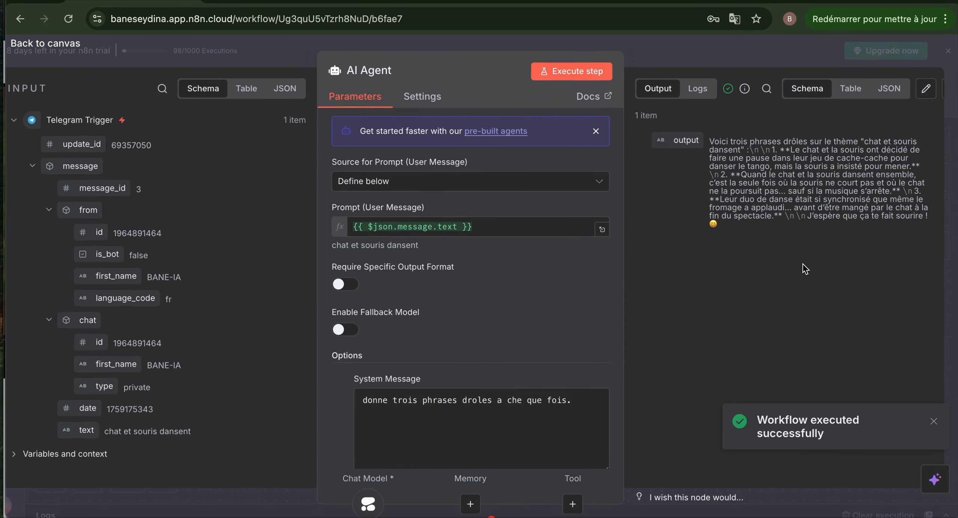
pyautogui.scroll(4, 806, 269)
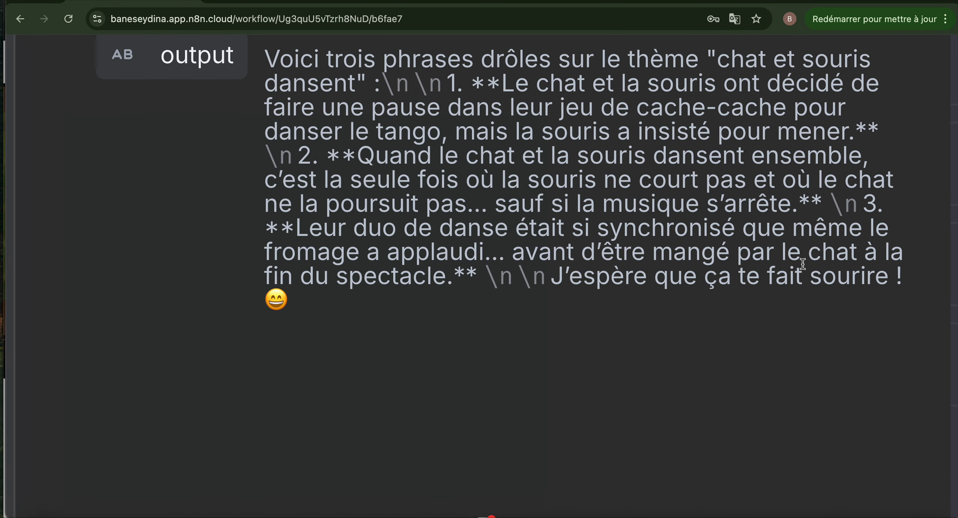
pyautogui.scroll(1, 802, 263)
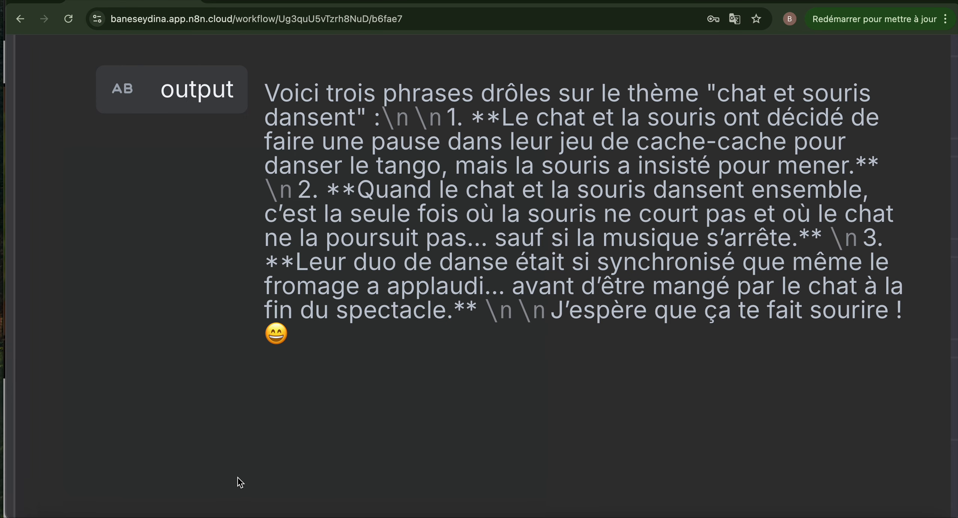
pyautogui.scroll(-5, 239, 482)
pyautogui.scroll(-2, 240, 482)
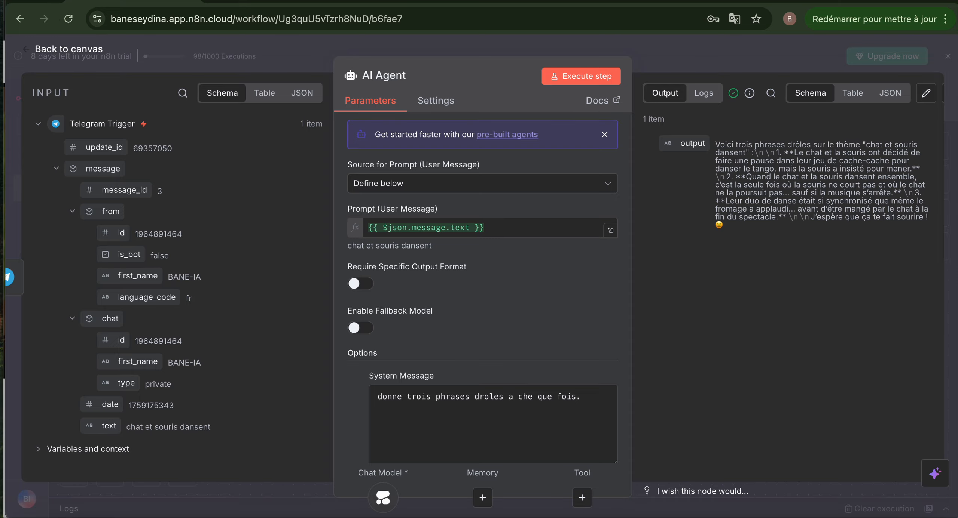
pyautogui.click(47, 49)
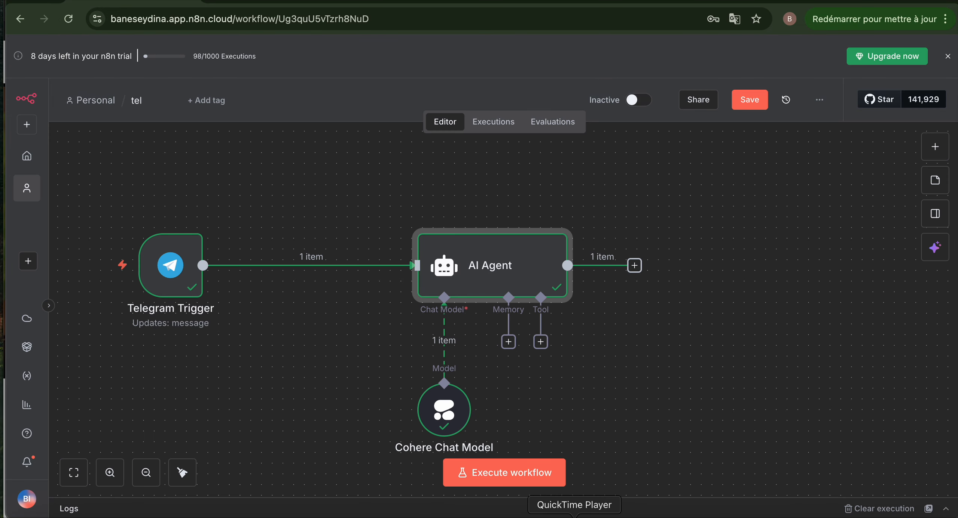
# - Check the bot's chat in Telegram for a reply and return to the workflow canvas
pyautogui.click(576, 516)
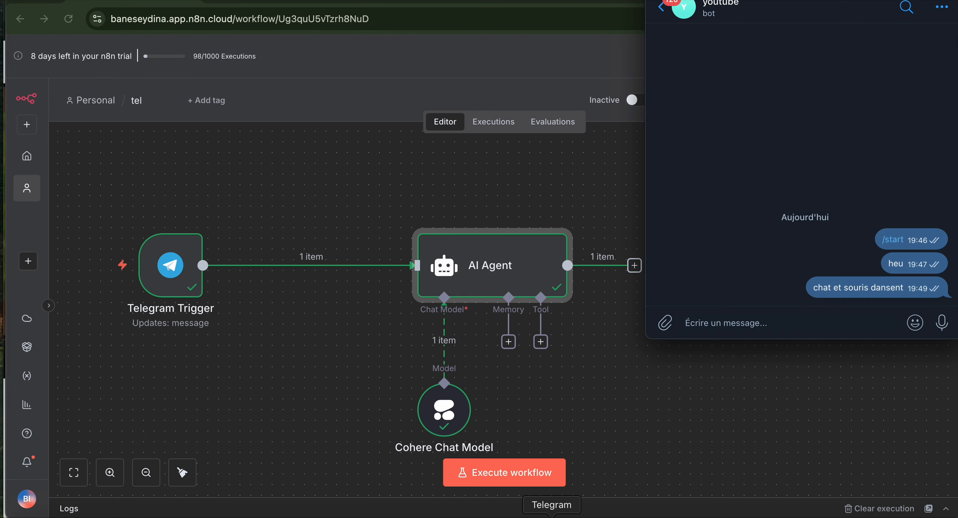
pyautogui.click(598, 389)
pyautogui.scroll(5, 581, 389)
pyautogui.click(638, 250)
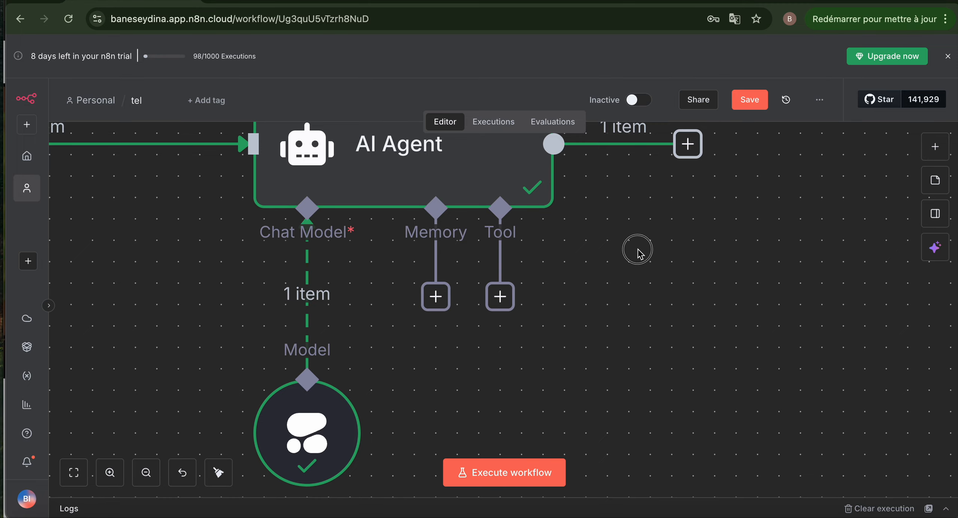
# - Add a Telegram node with the "Send a text message" action after the AI Agent's output
pyautogui.scroll(5, 638, 250)
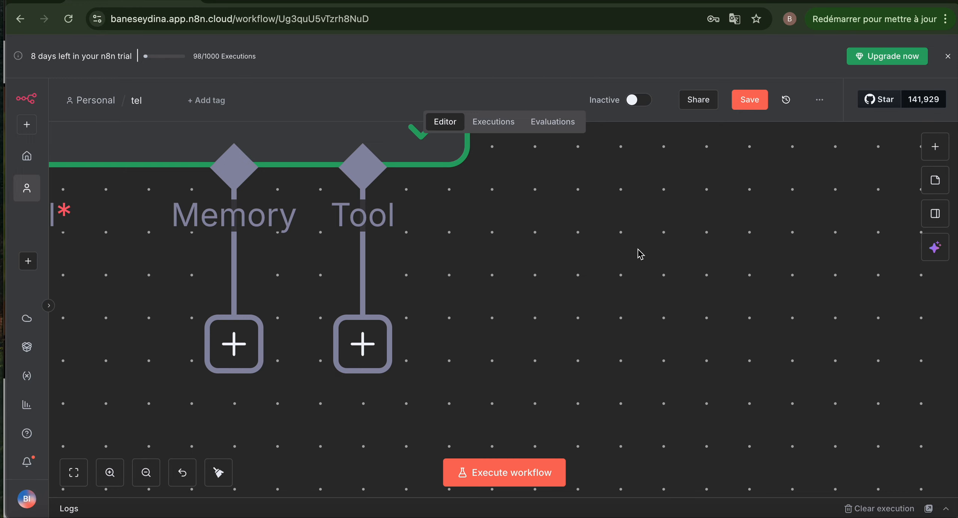
pyautogui.scroll(-5, 640, 254)
pyautogui.hscroll(-1, 644, 247)
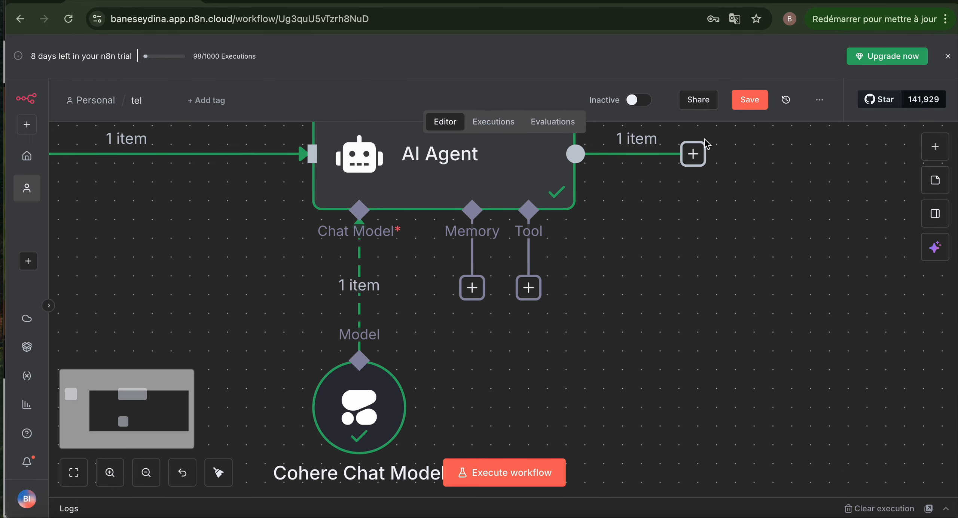
pyautogui.click(693, 154)
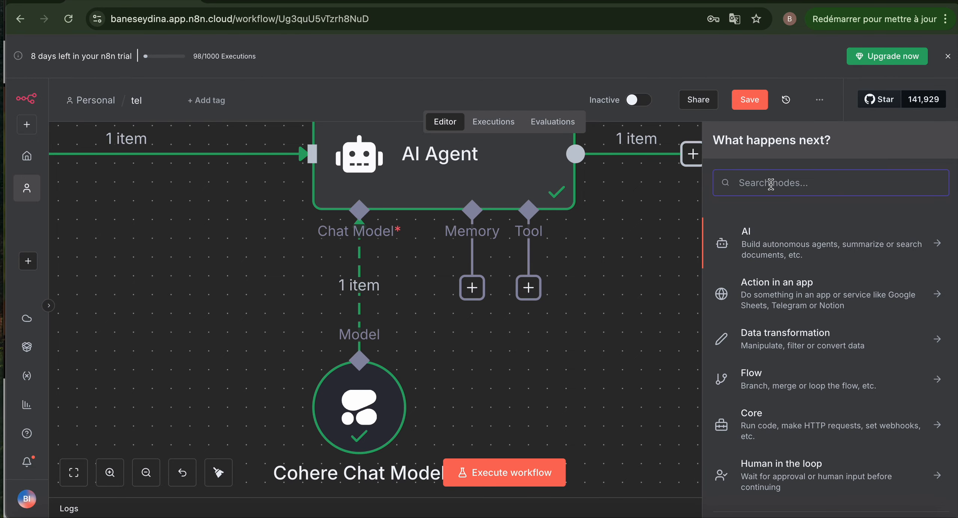
pyautogui.write('y')
pyautogui.press('BackSpace')
pyautogui.write('tel')
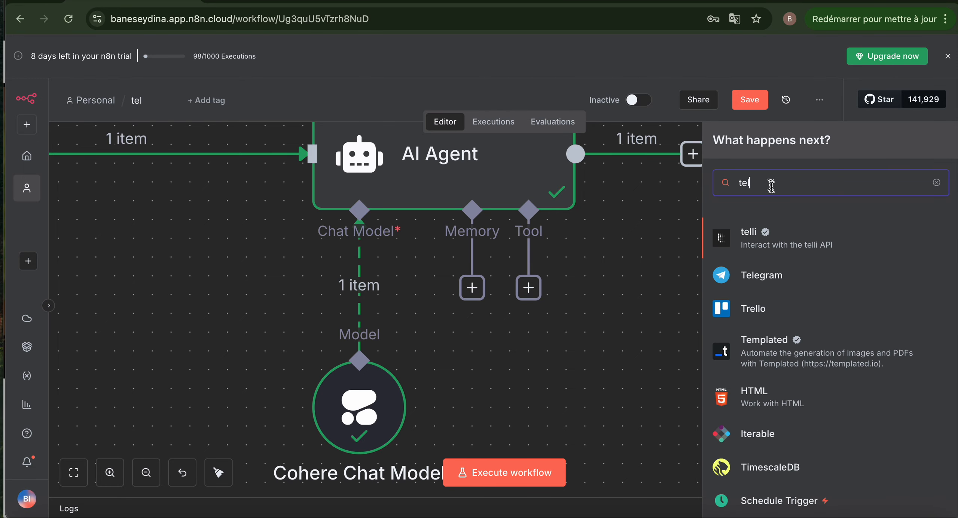
pyautogui.click(774, 278)
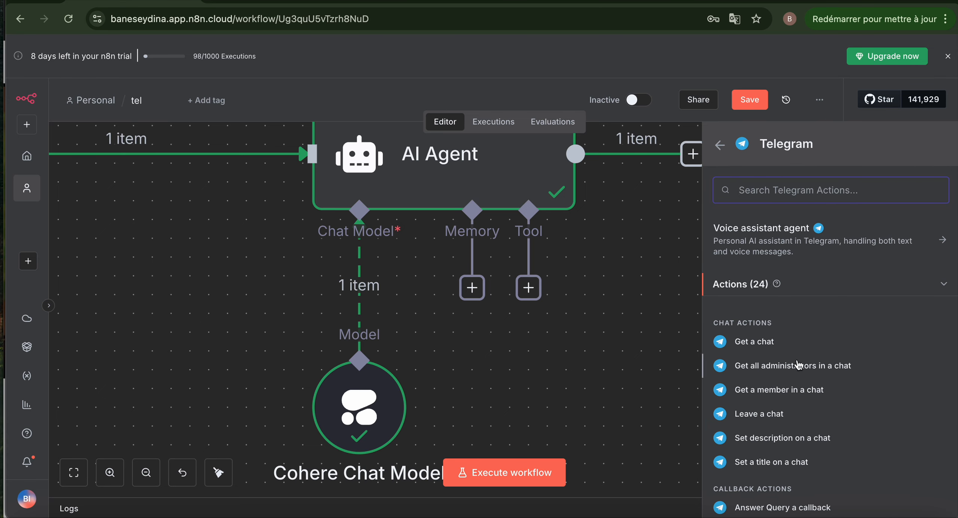
pyautogui.scroll(-3, 801, 370)
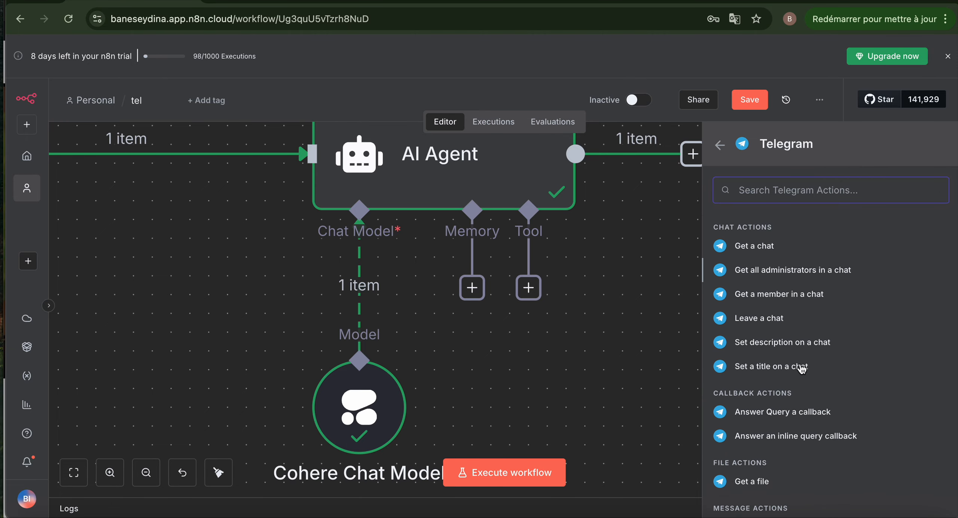
pyautogui.scroll(-4, 801, 370)
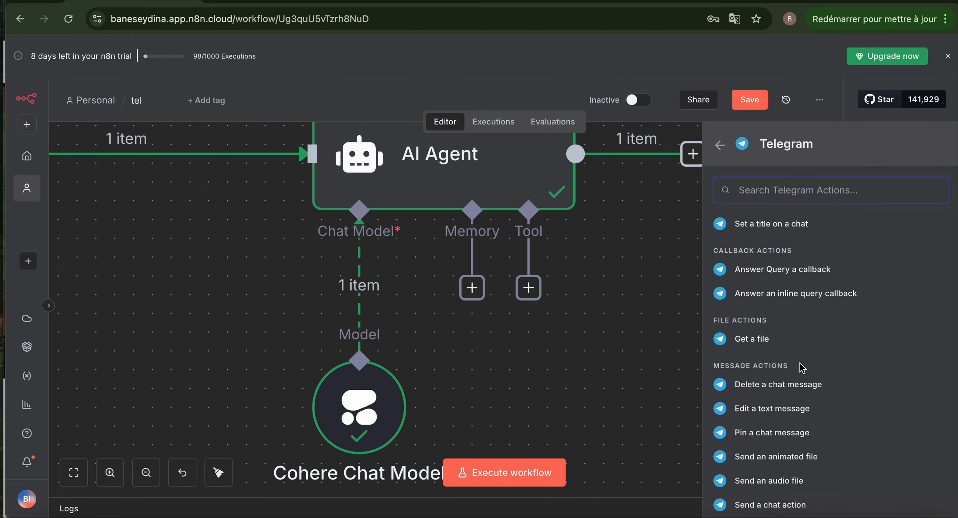
pyautogui.scroll(-1, 791, 477)
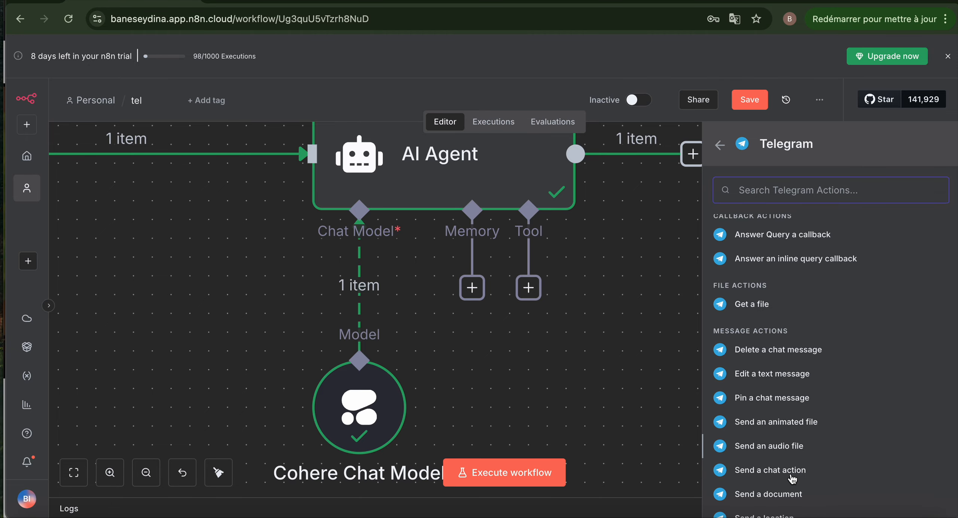
pyautogui.scroll(-1, 837, 451)
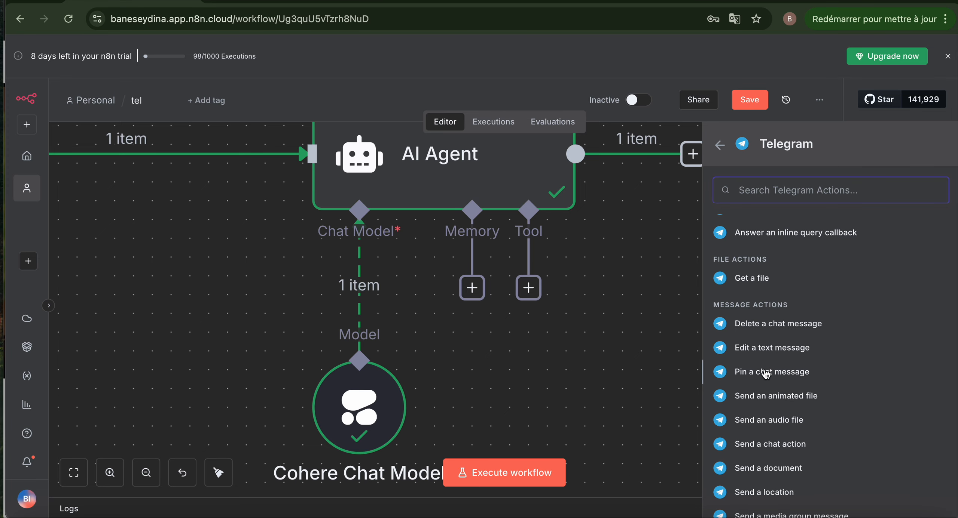
pyautogui.scroll(-2, 765, 427)
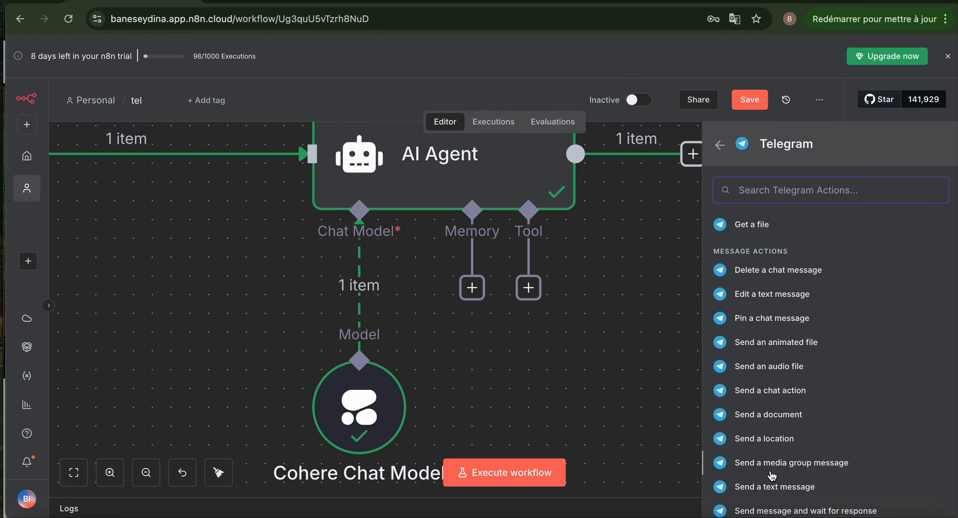
pyautogui.click(768, 487)
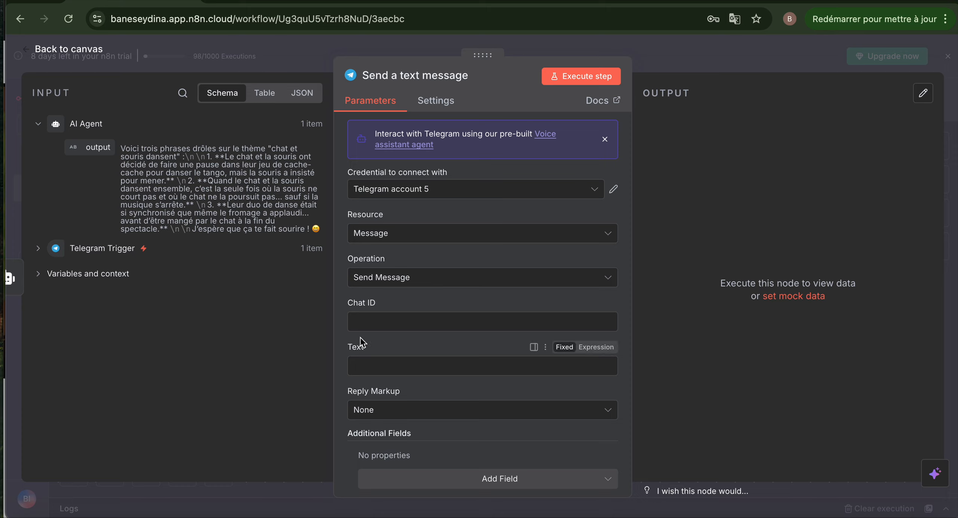
# - Map the sender id under message > from in the Telegram Trigger data to the Chat ID of the Send a text message node
pyautogui.click(81, 252)
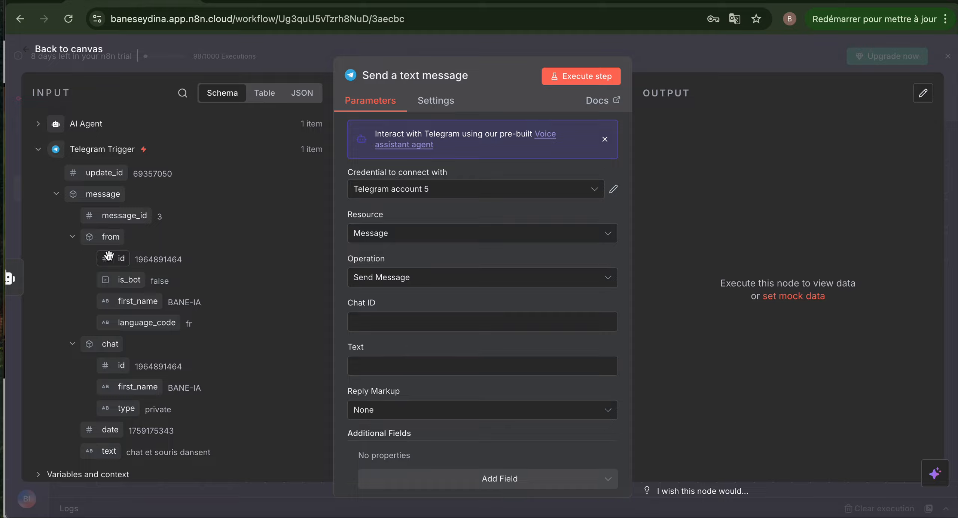
pyautogui.moveTo(114, 259); pyautogui.dragTo(427, 346)
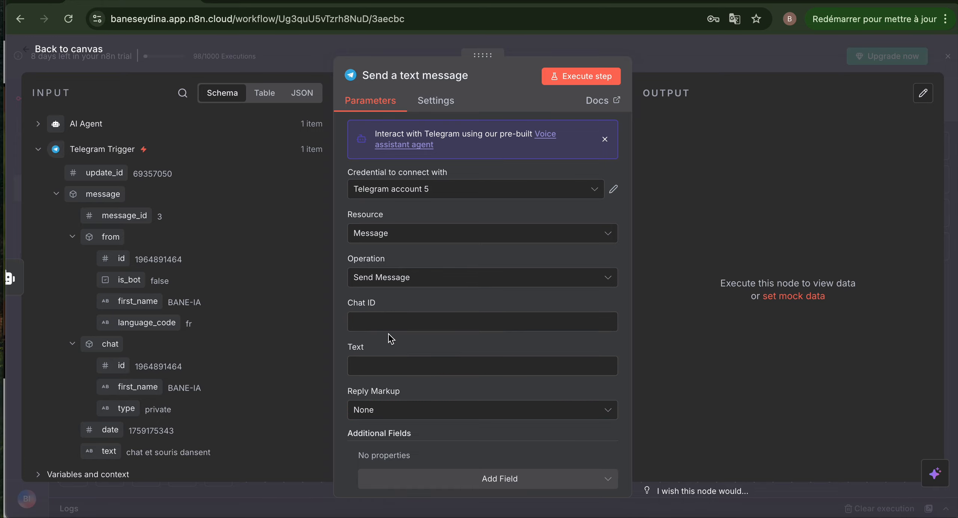
pyautogui.moveTo(119, 264); pyautogui.dragTo(344, 324)
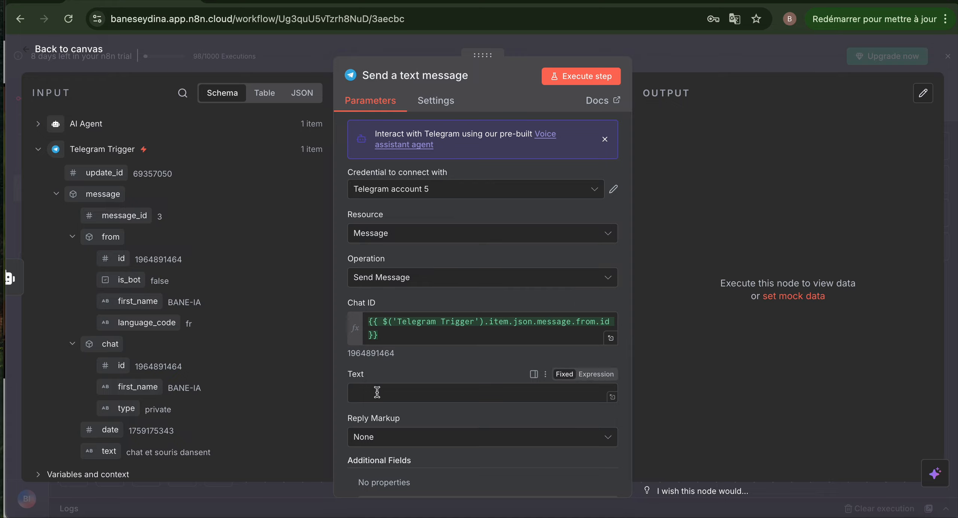
pyautogui.scroll(-1, 96, 384)
pyautogui.scroll(1, 97, 385)
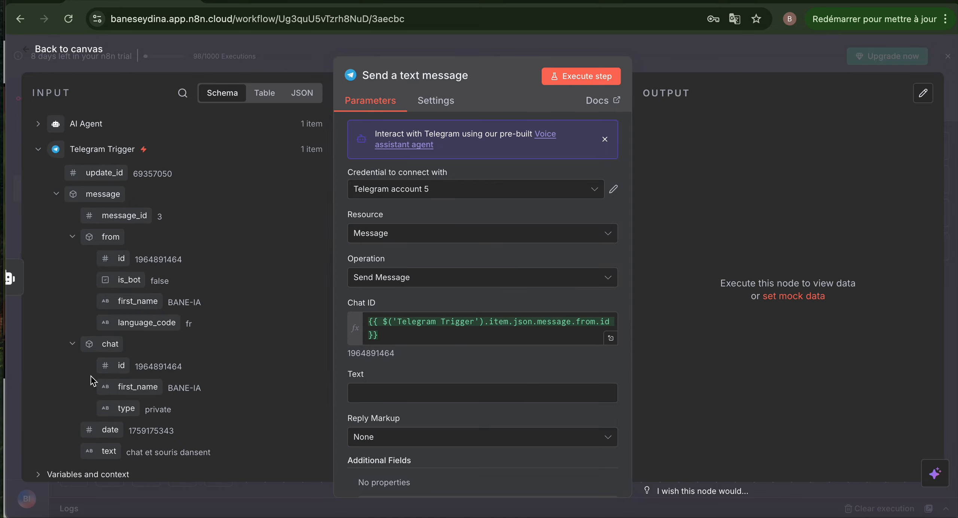
# - Map the AI Agent's output to the Text field as {{ $json.output }} and execute the Send a text message node
pyautogui.click(86, 124)
pyautogui.moveTo(90, 145); pyautogui.dragTo(383, 402)
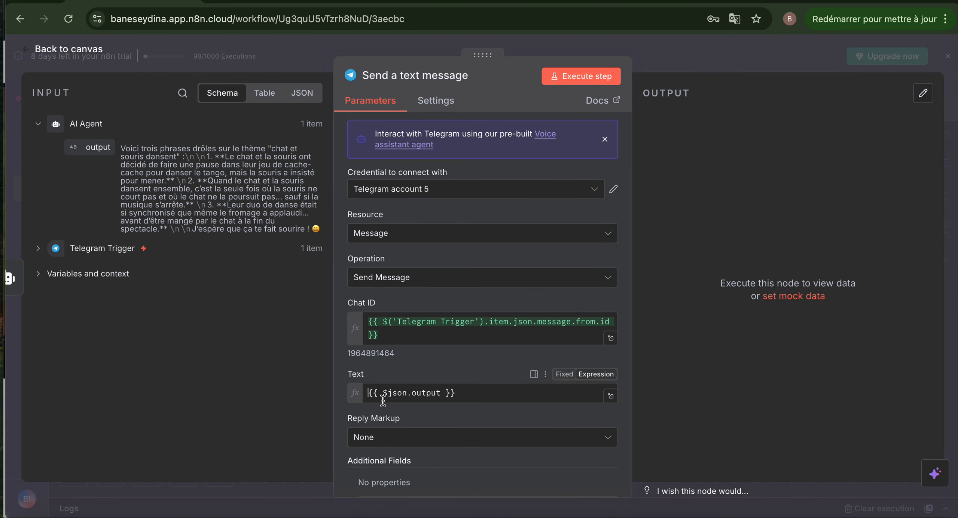
pyautogui.scroll(-2, 449, 300)
pyautogui.scroll(2, 486, 225)
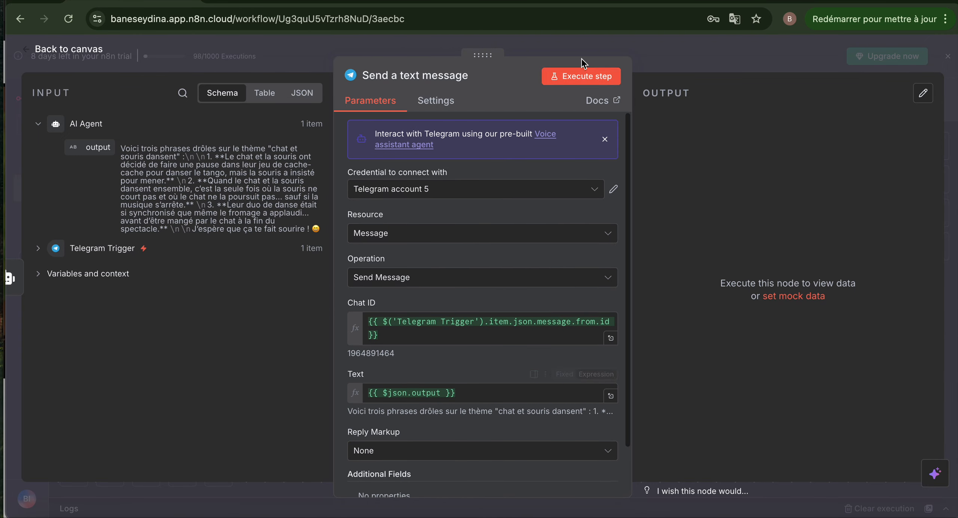
pyautogui.click(568, 76)
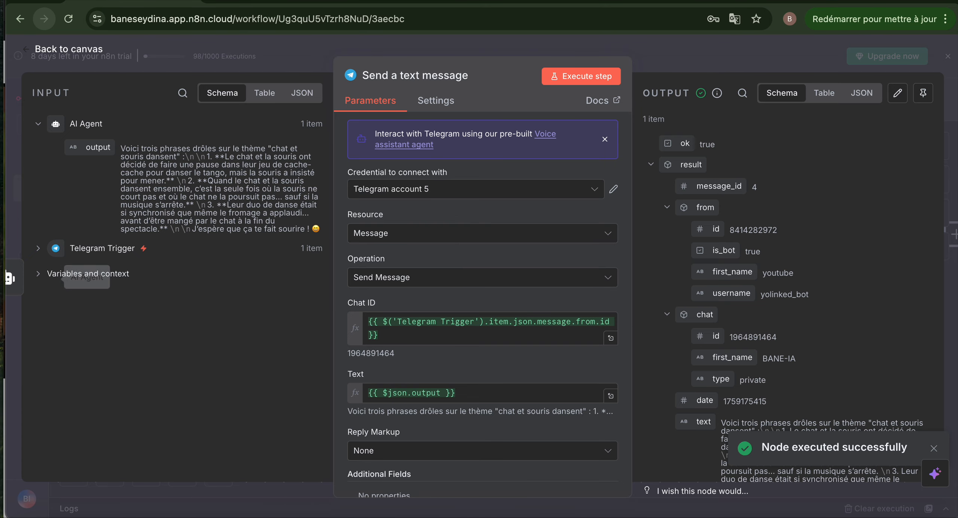
# - Return to the canvas and move the Send a text message node up, roughly level with the AI Agent
pyautogui.click(50, 49)
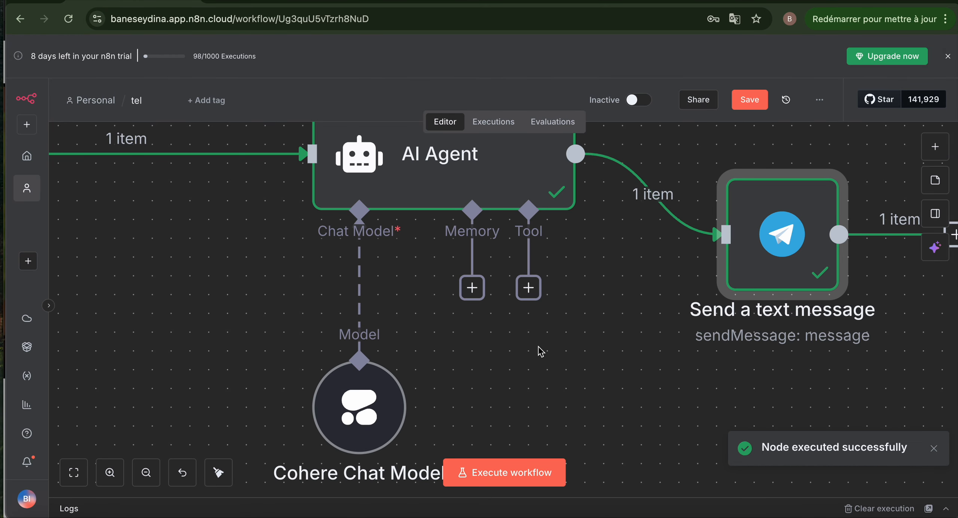
pyautogui.click(74, 473)
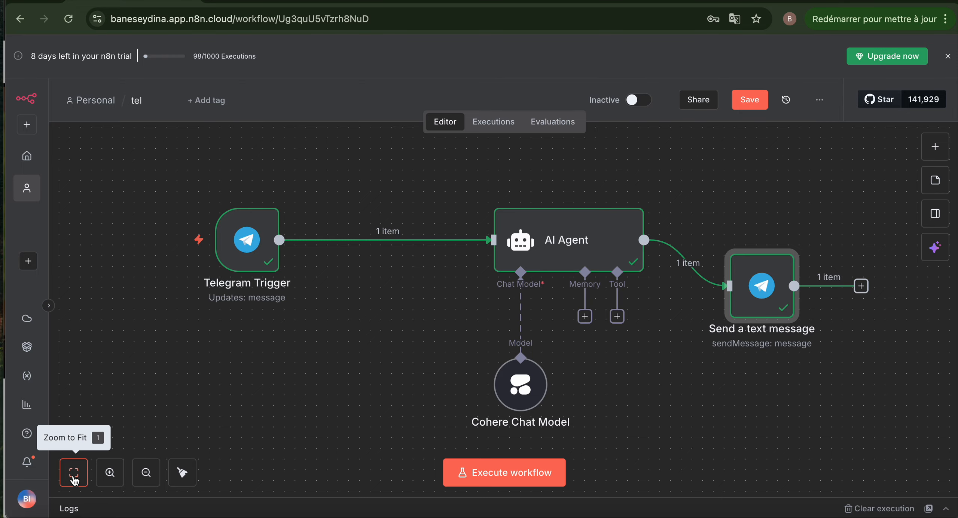
pyautogui.moveTo(753, 281); pyautogui.dragTo(763, 246)
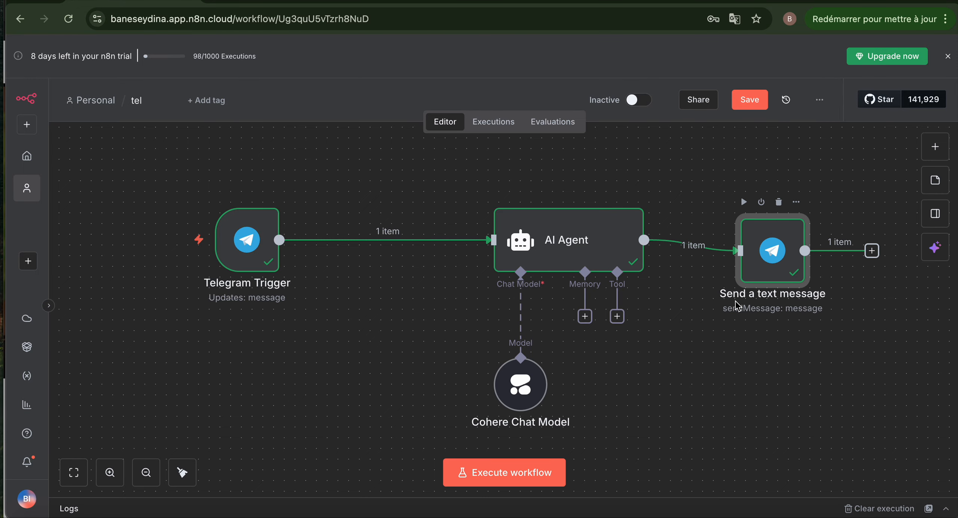
# - Execute the workflow and examine the bot's automatic message in the Telegram chat
pyautogui.click(514, 474)
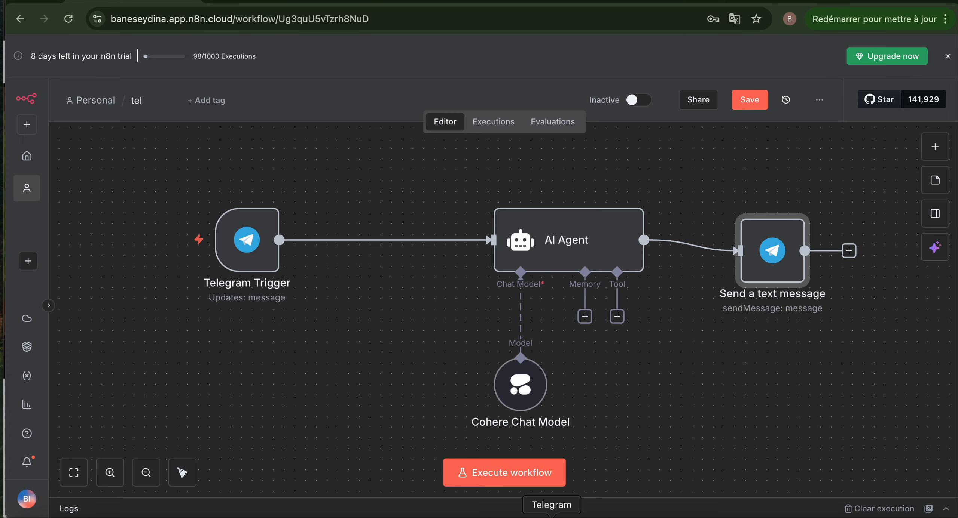
pyautogui.click(551, 517)
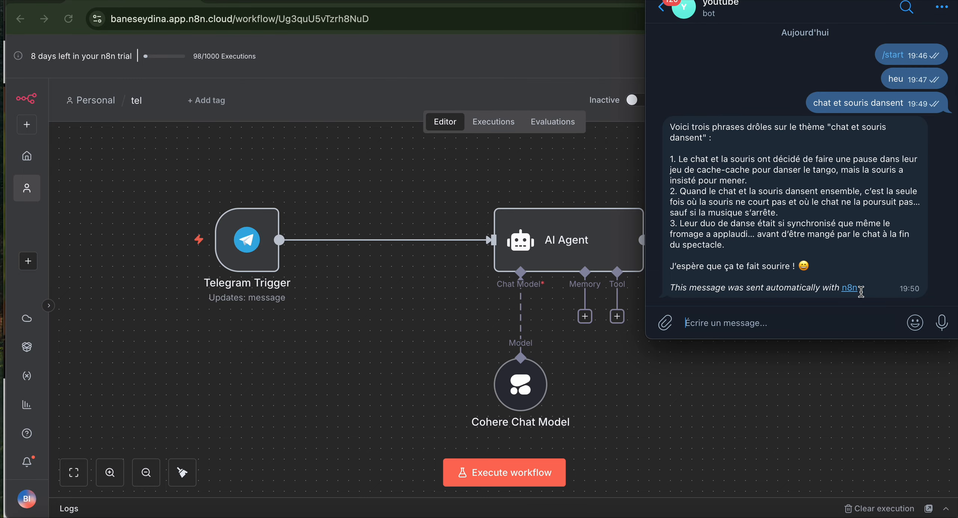
pyautogui.click(587, 381)
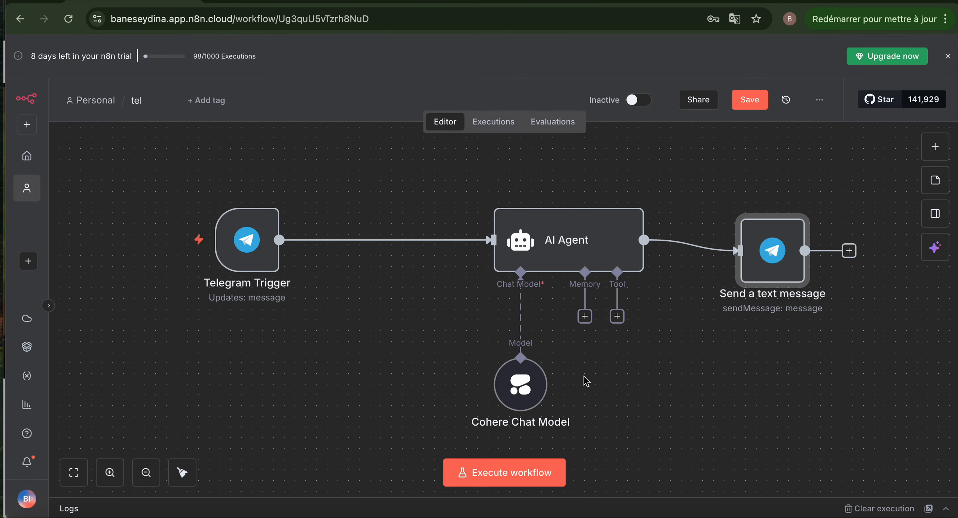
# - Add the Append n8n Attribution field to the Send a text message node, turn it off, and return to the canvas
pyautogui.doubleClick(773, 253)
pyautogui.scroll(-1, 476, 366)
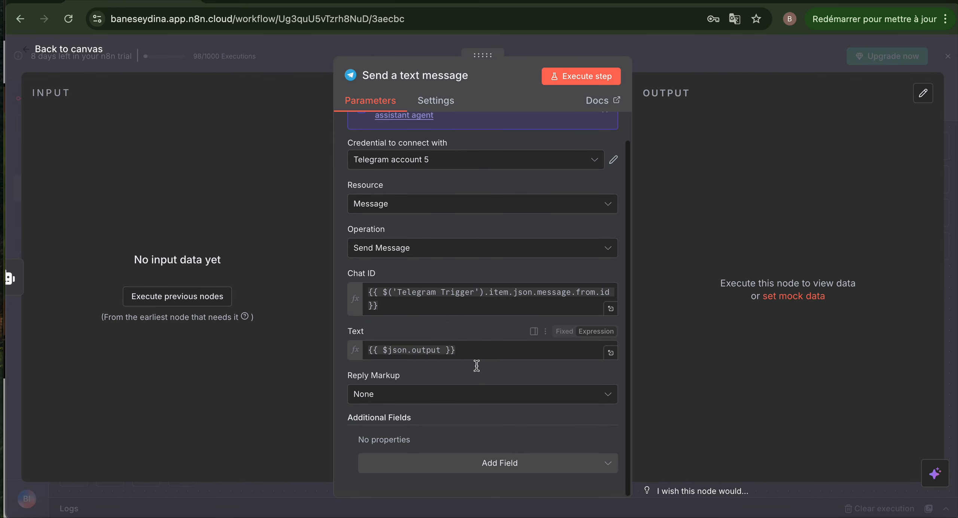
pyautogui.click(500, 464)
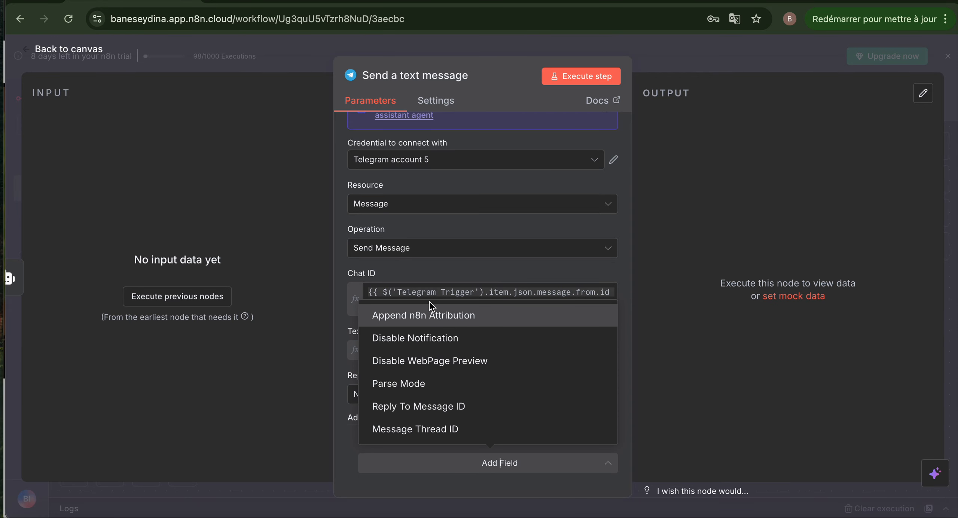
pyautogui.click(430, 316)
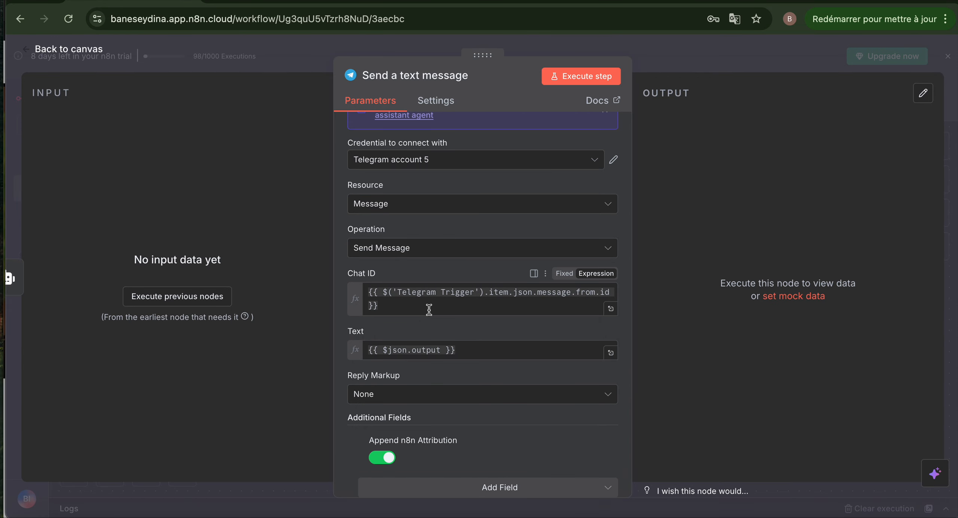
pyautogui.click(380, 460)
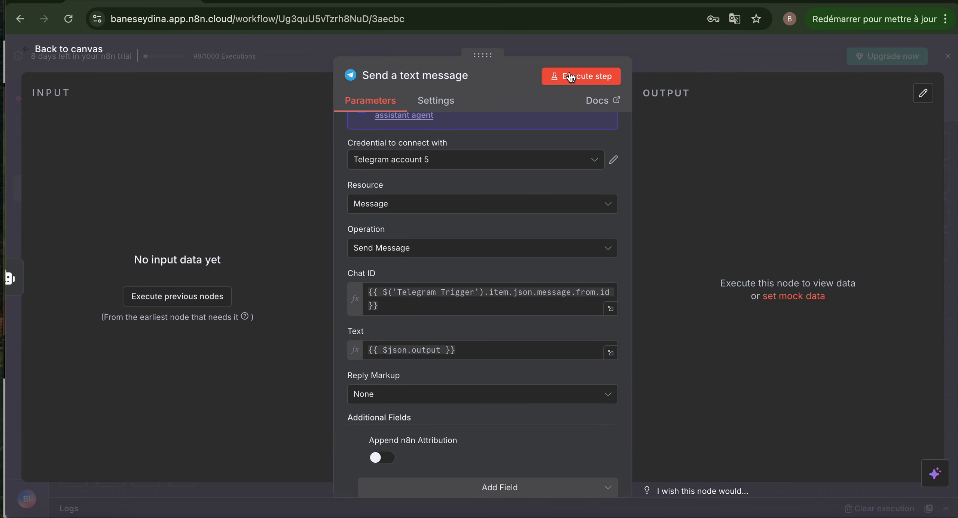
pyautogui.click(43, 49)
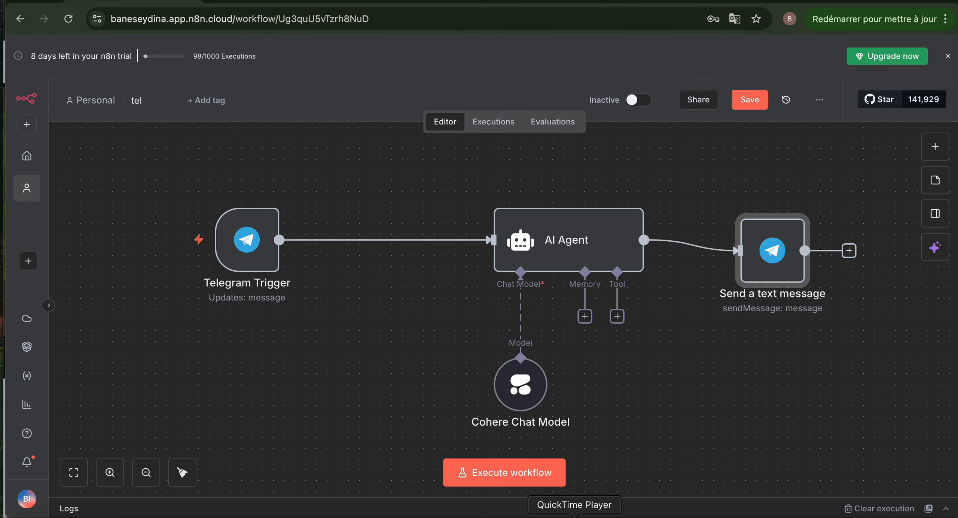
# - Execute the workflow and send the bot the message "un pigeon sur mars" in the Telegram chat
pyautogui.click(521, 476)
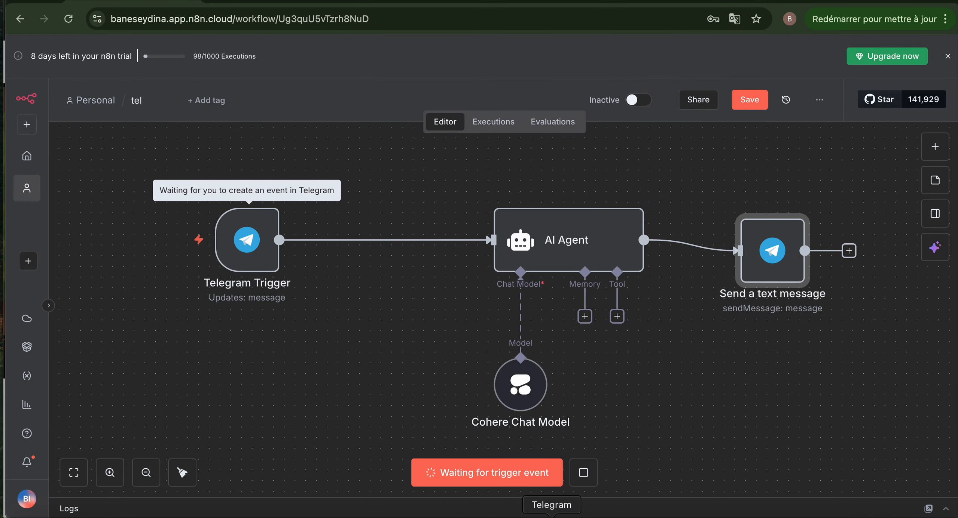
pyautogui.click(551, 516)
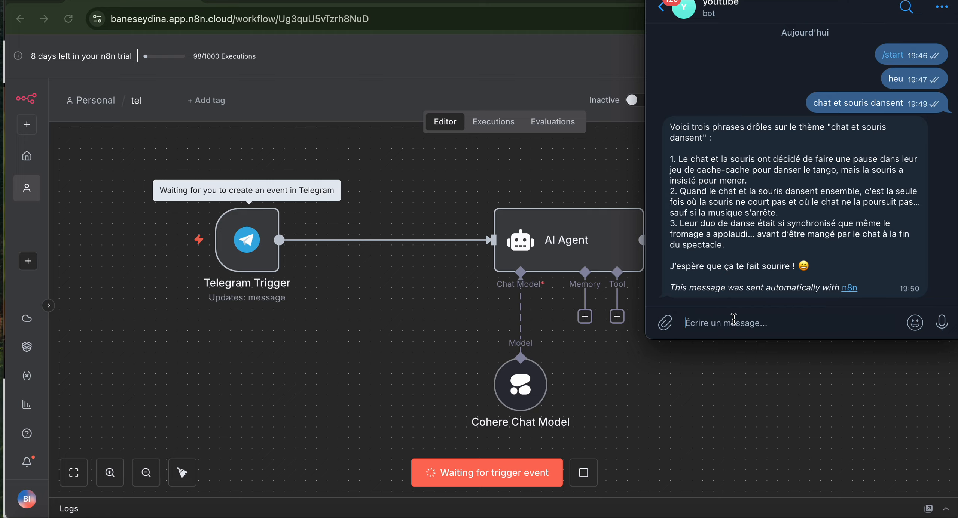
pyautogui.write('un pigeon sur mars')
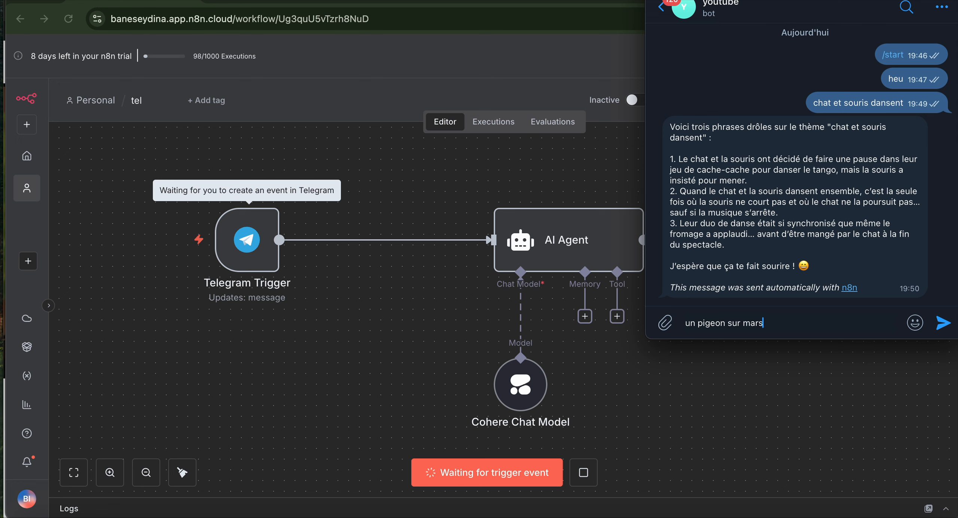
pyautogui.press('Return')
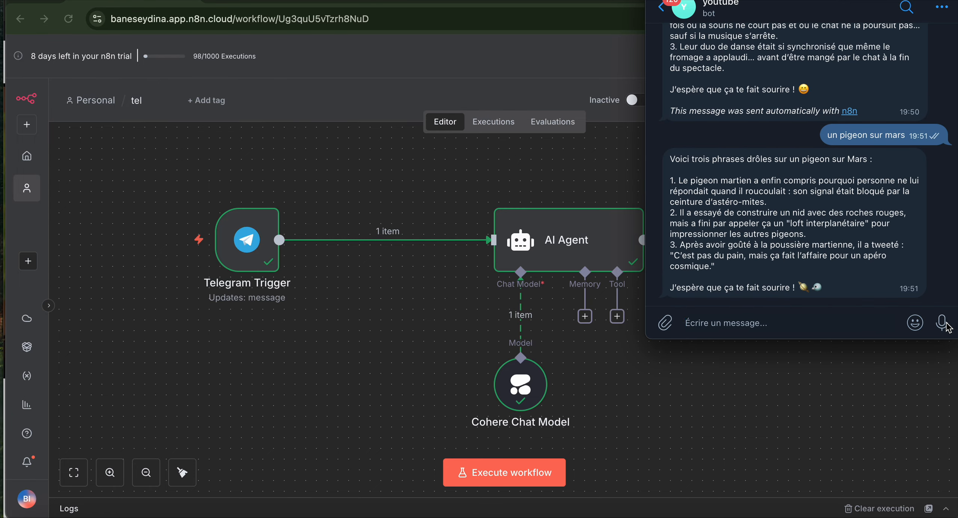
# - Execute the workflow with a voice message sent to the Telegram bot and inspect the AI Agent's input and error details
pyautogui.moveTo(946, 328); pyautogui.dragTo(947, 328)
pyautogui.click(497, 486)
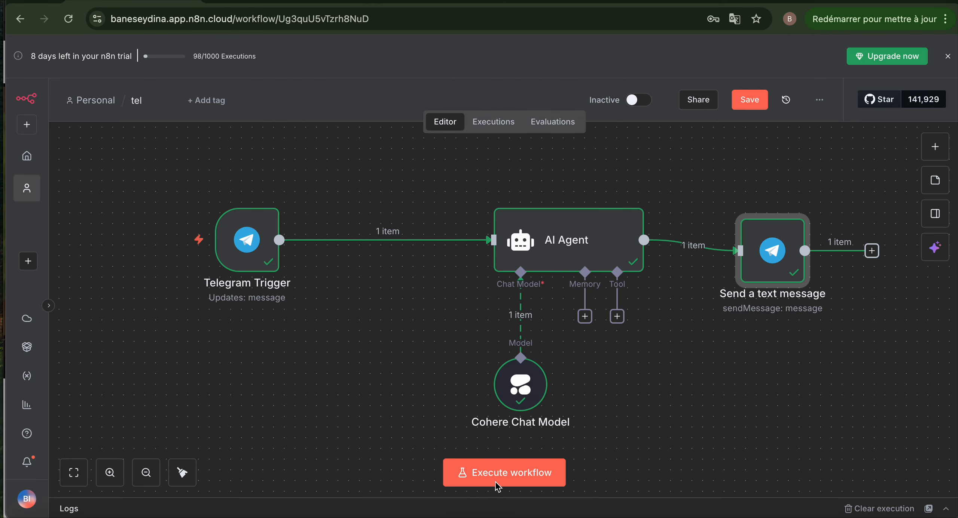
pyautogui.click(498, 485)
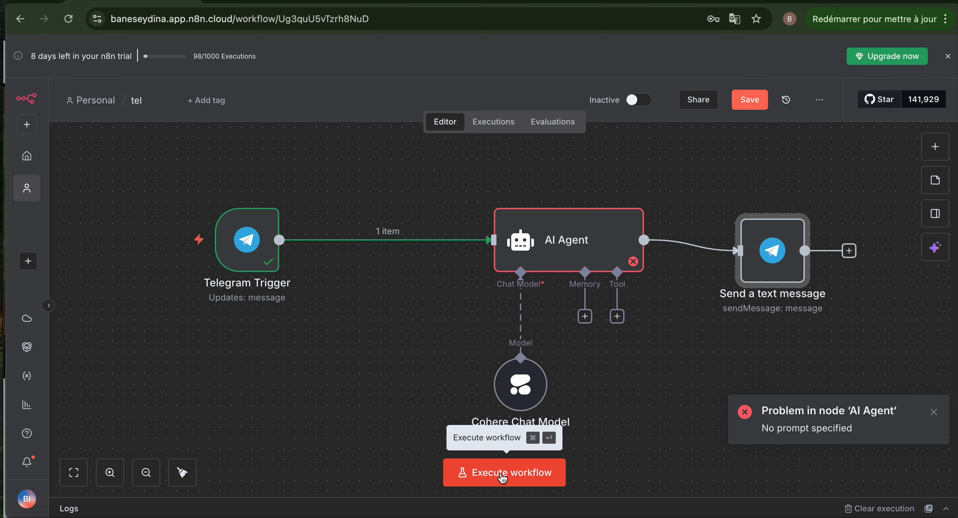
pyautogui.doubleClick(547, 245)
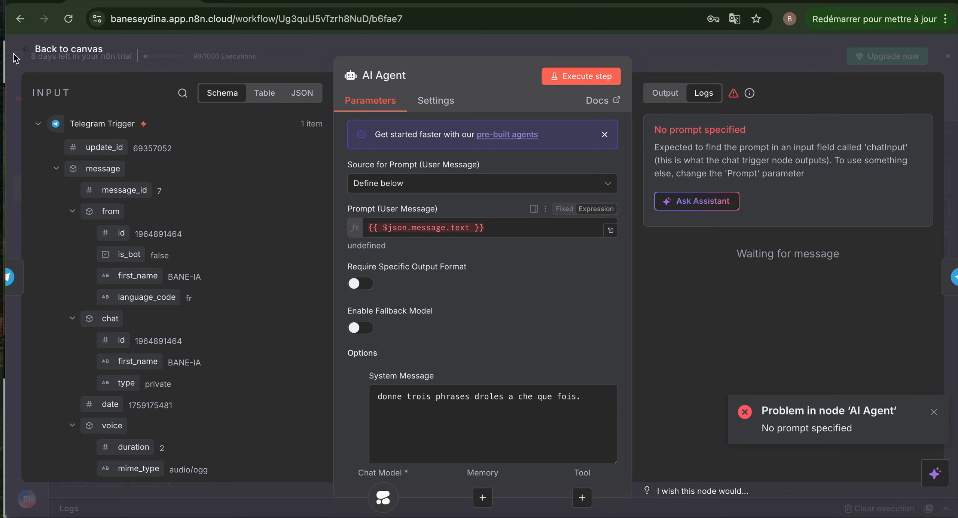
pyautogui.click(56, 49)
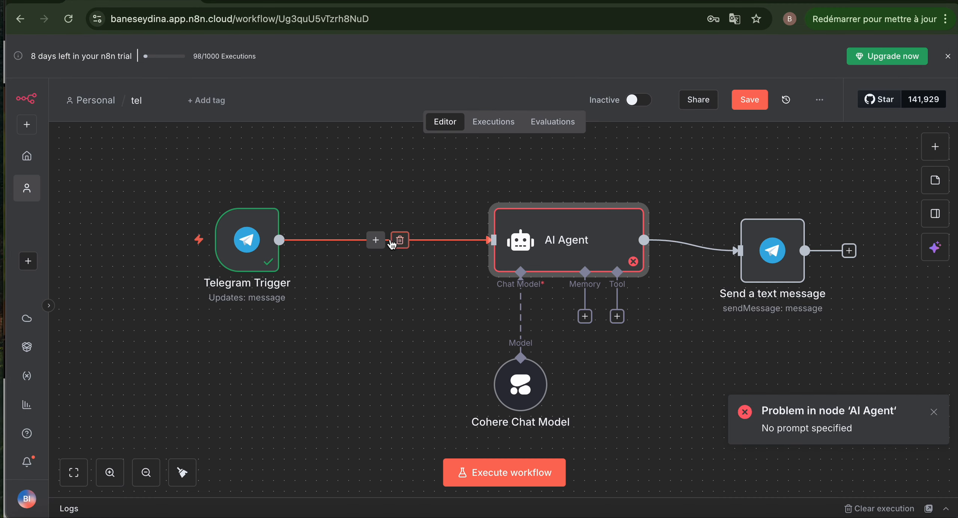
# - Delete the connection between Telegram Trigger and AI Agent and move the trigger farther from the agent to make room
pyautogui.click(398, 240)
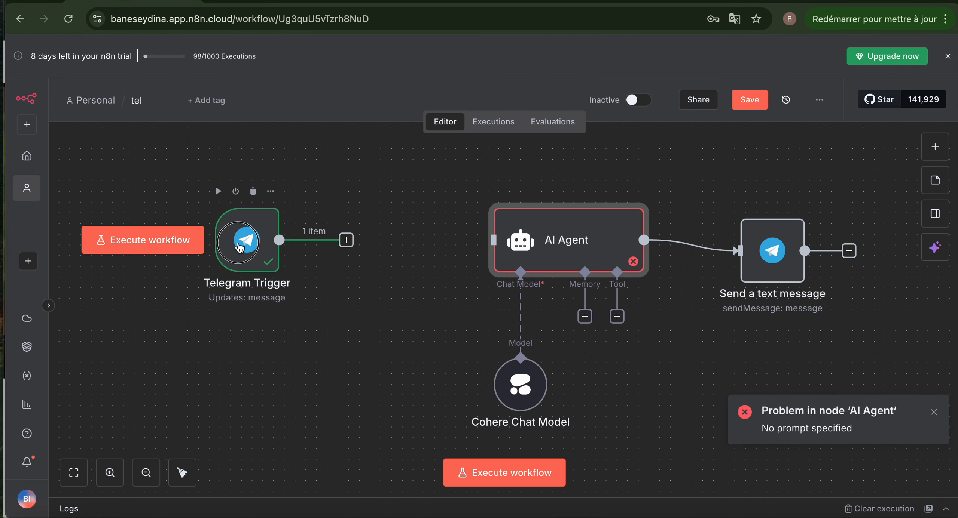
pyautogui.moveTo(240, 242); pyautogui.dragTo(132, 243)
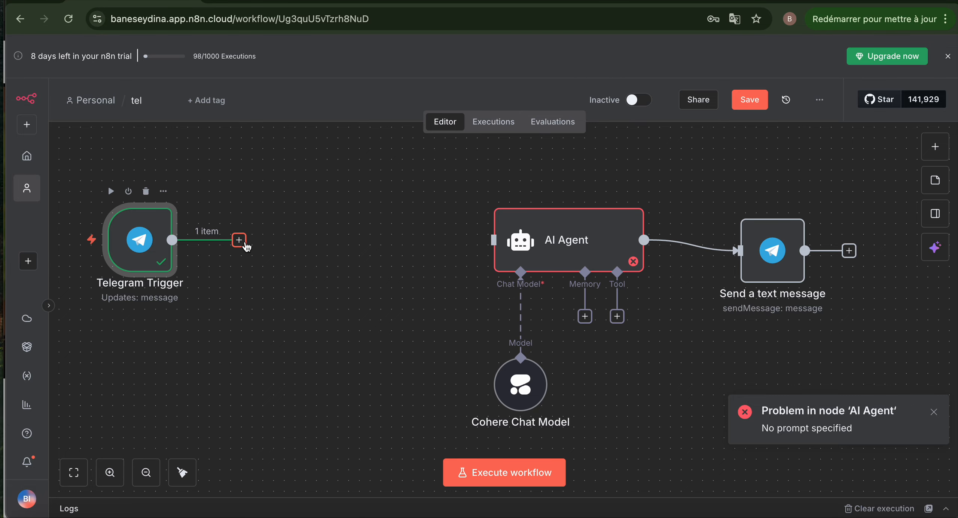
# - Examine the voice data in the Telegram Trigger's output and return to the canvas
pyautogui.click(149, 245)
pyautogui.doubleClick(150, 245)
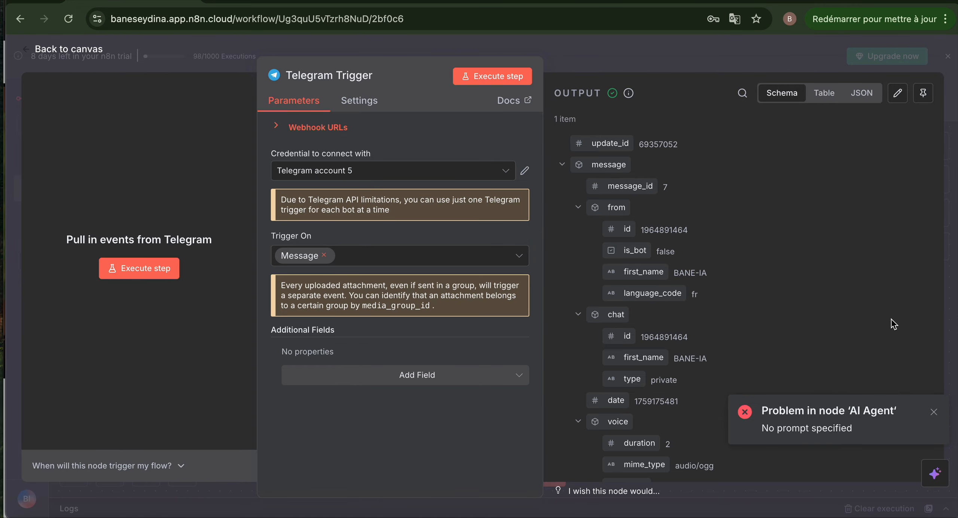
pyautogui.scroll(-5, 894, 324)
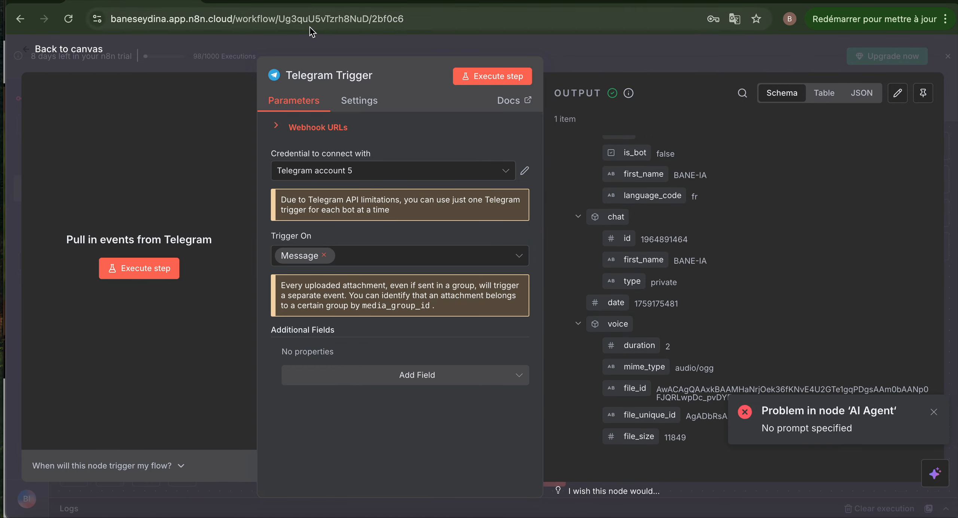
pyautogui.click(60, 49)
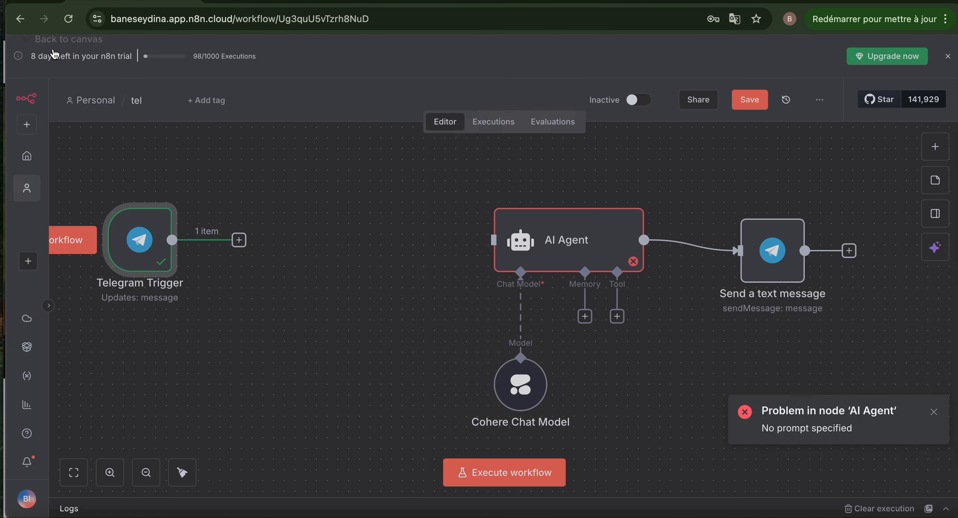
pyautogui.click(240, 245)
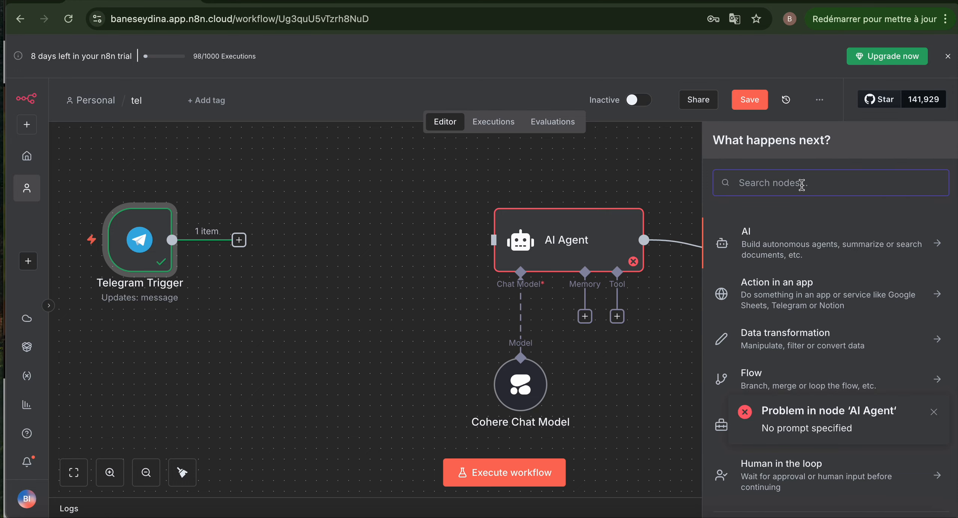
pyautogui.write('tel')
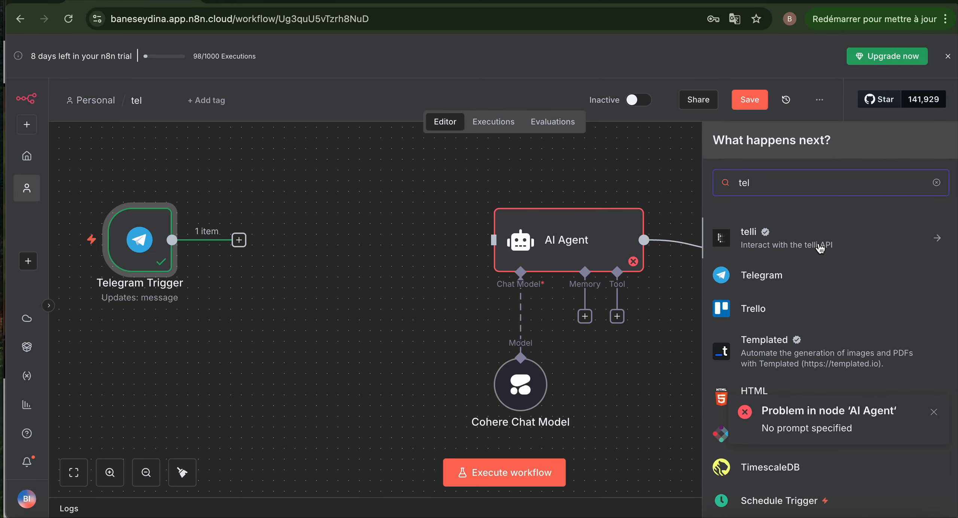
pyautogui.click(761, 276)
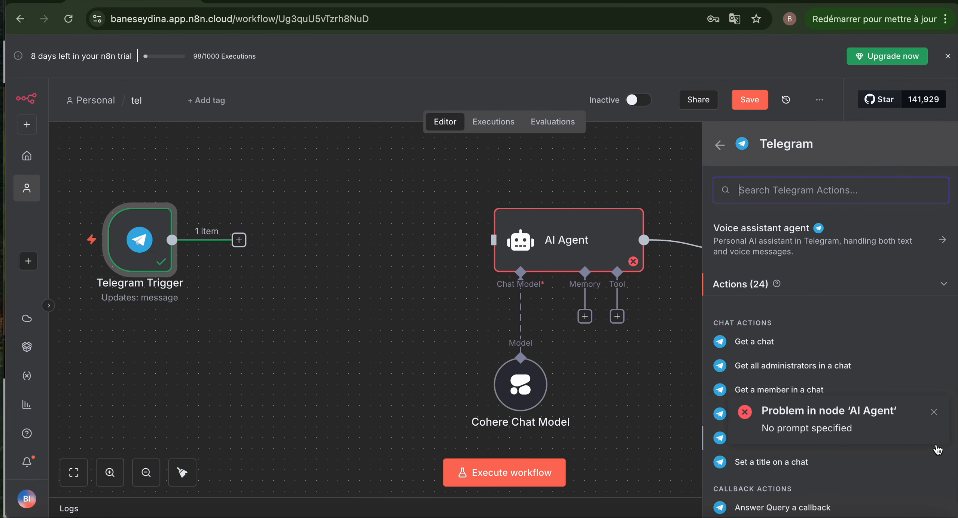
pyautogui.click(935, 415)
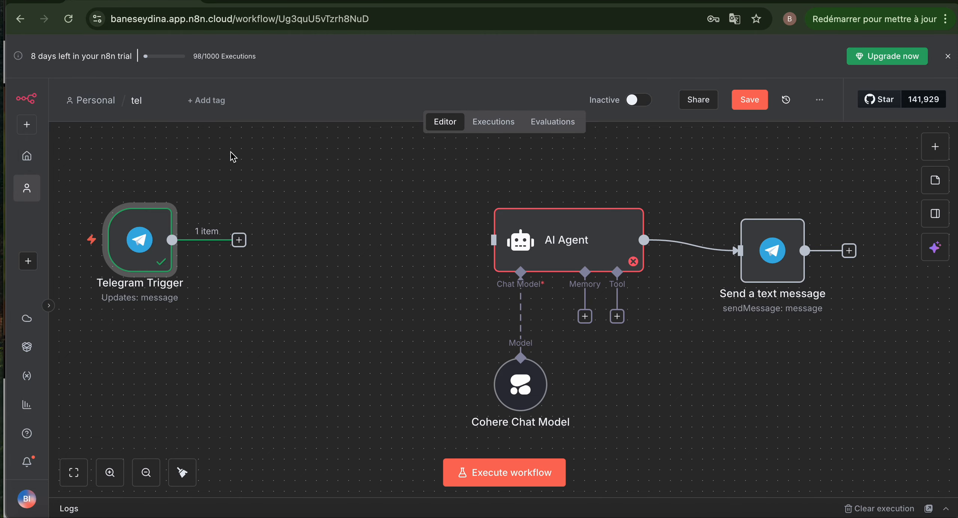
# - Add a Telegram node with the Get a file action after the Telegram Trigger
pyautogui.click(239, 239)
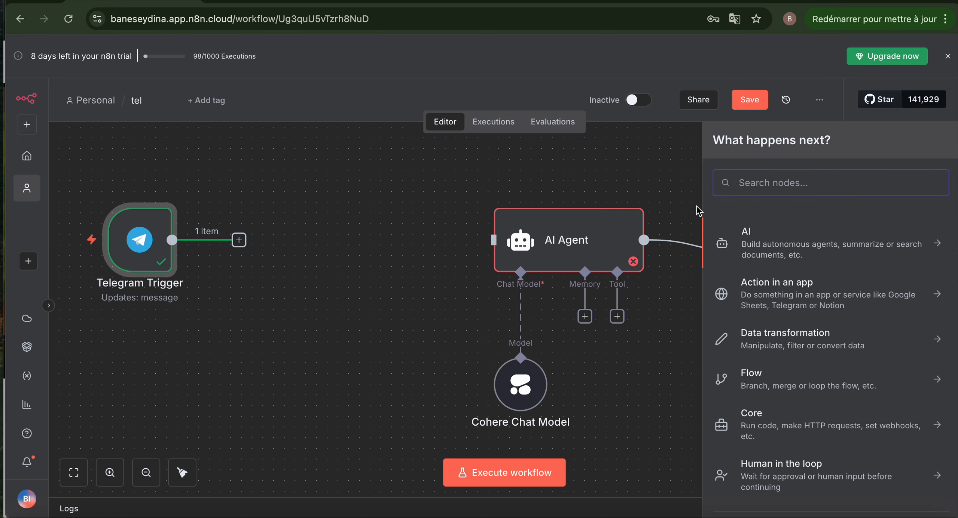
pyautogui.write('tel')
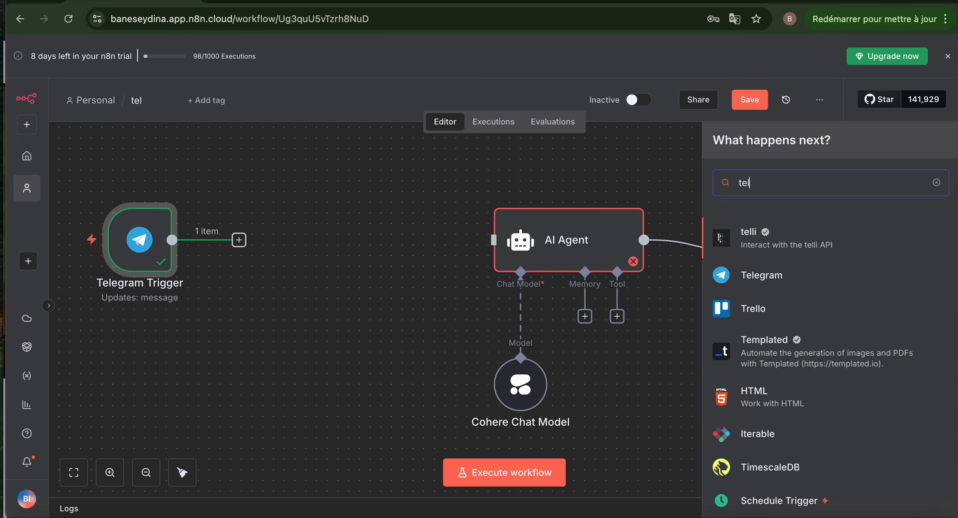
pyautogui.click(763, 278)
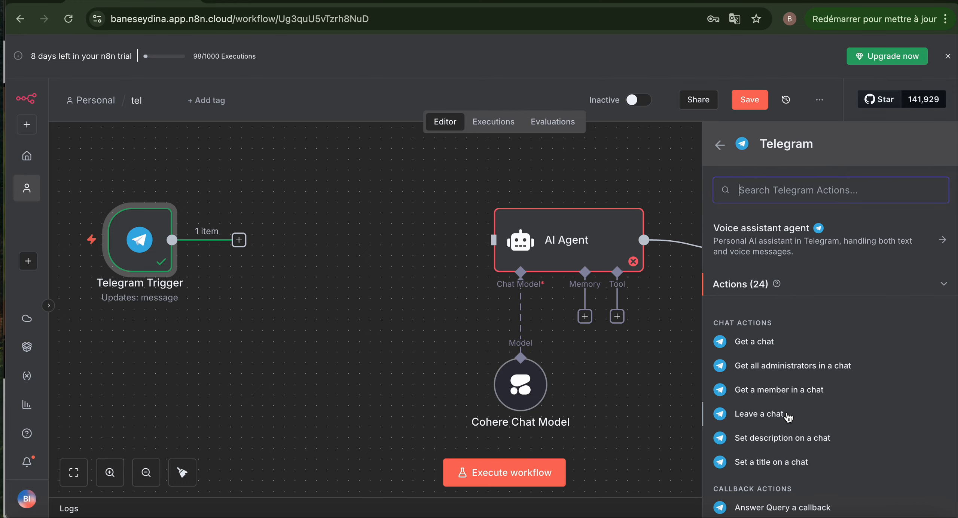
pyautogui.scroll(-2, 786, 415)
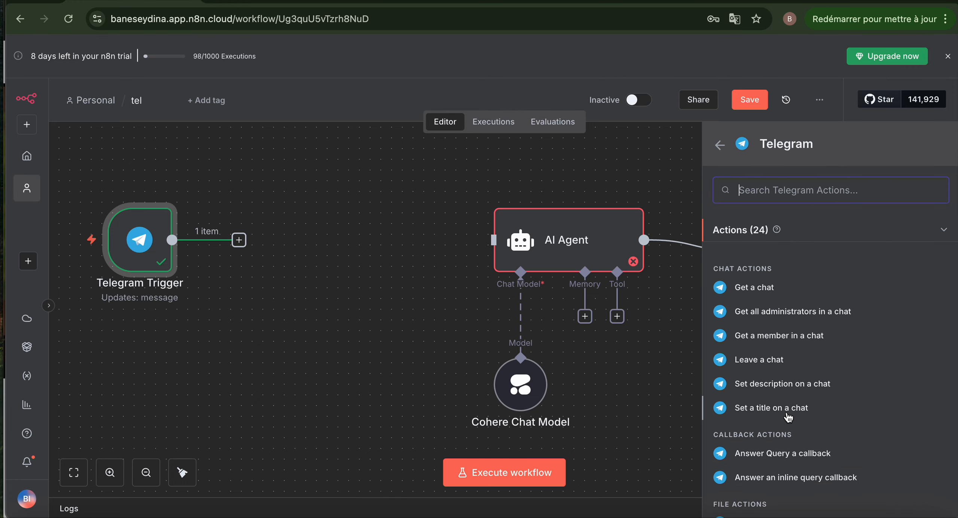
pyautogui.scroll(-1, 788, 417)
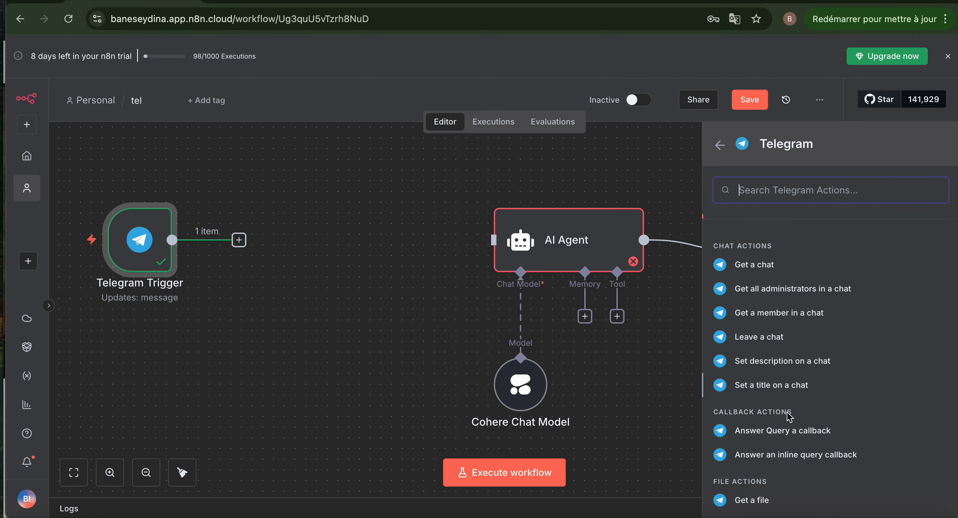
pyautogui.click(755, 501)
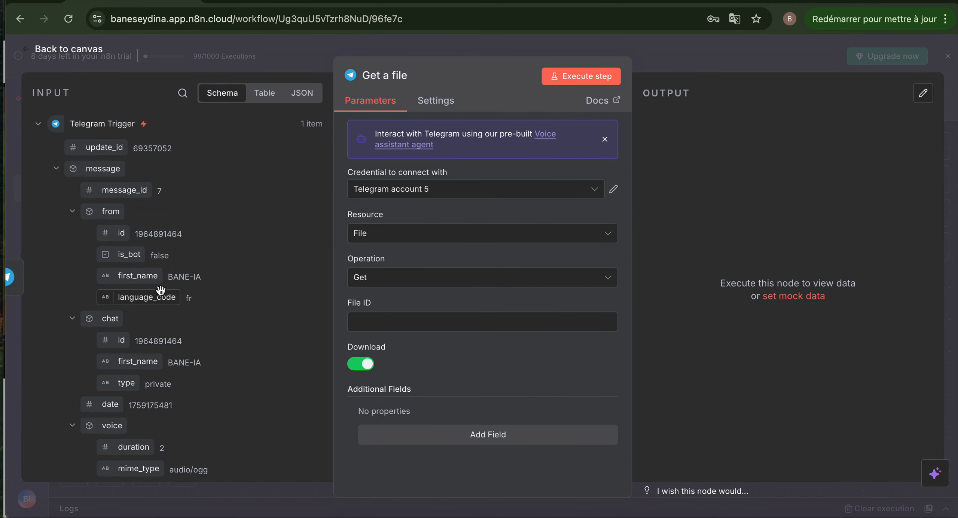
# - Map the voice message's file_id to the File ID of the Get a file node, execute it, and return to the canvas
pyautogui.scroll(-5, 161, 294)
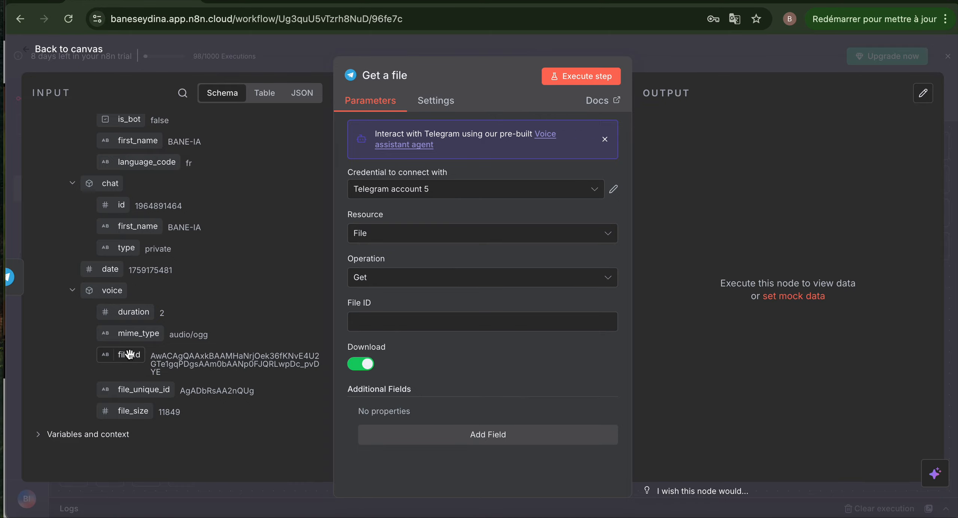
pyautogui.moveTo(129, 354); pyautogui.dragTo(401, 314)
pyautogui.click(580, 76)
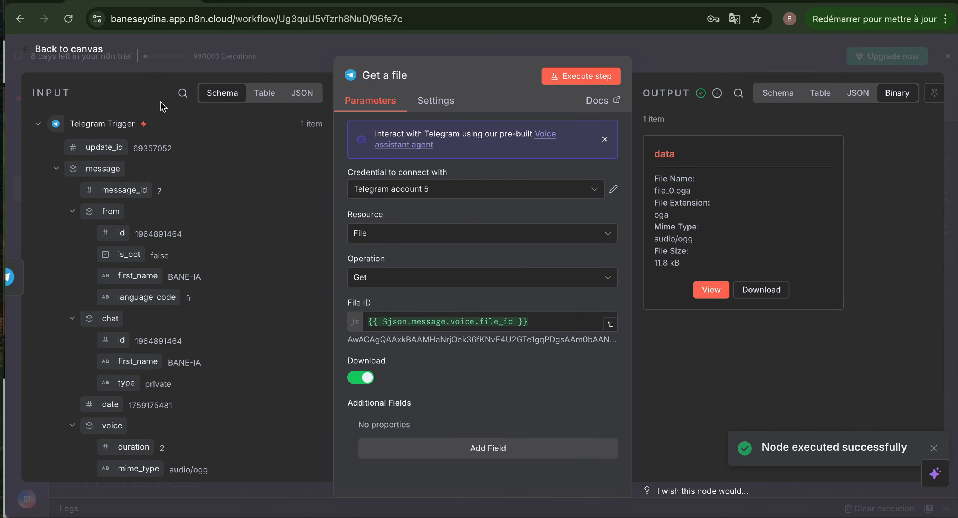
pyautogui.click(66, 50)
# - Add a Google Gemini node with the Transcribe a recording action after the Get a file node
pyautogui.moveTo(310, 218)
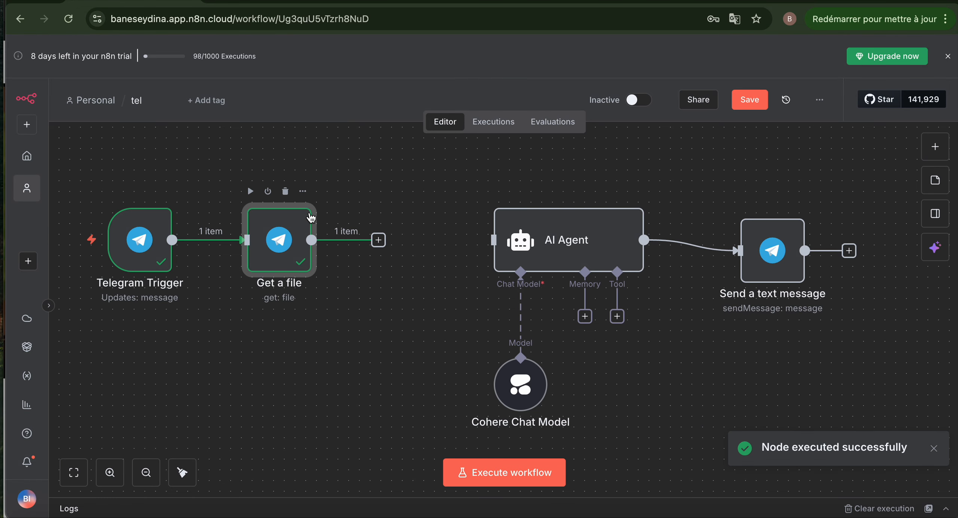
pyautogui.click(379, 241)
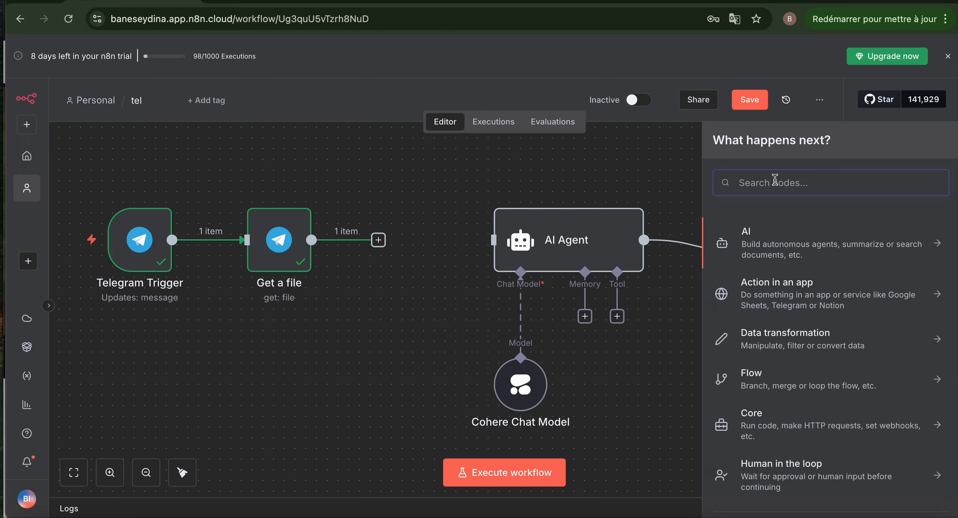
pyautogui.write('gemi')
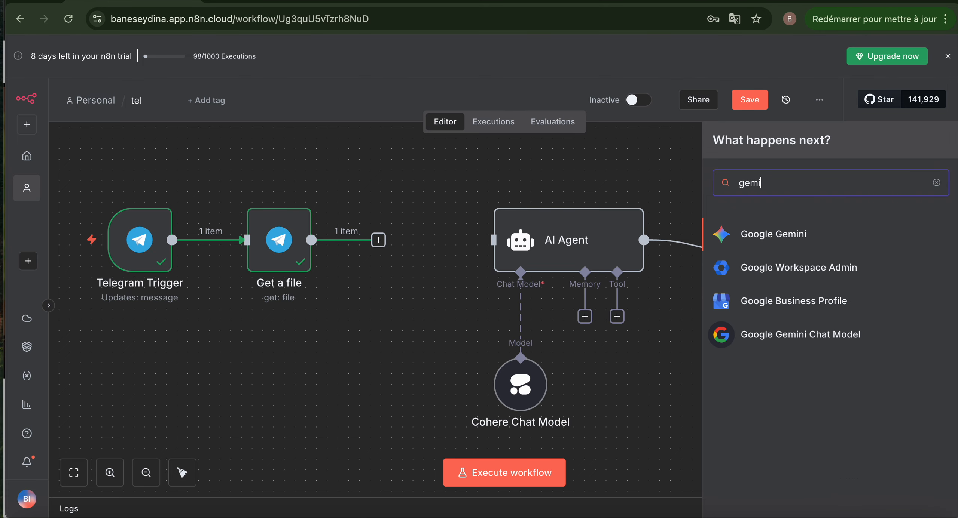
pyautogui.click(781, 235)
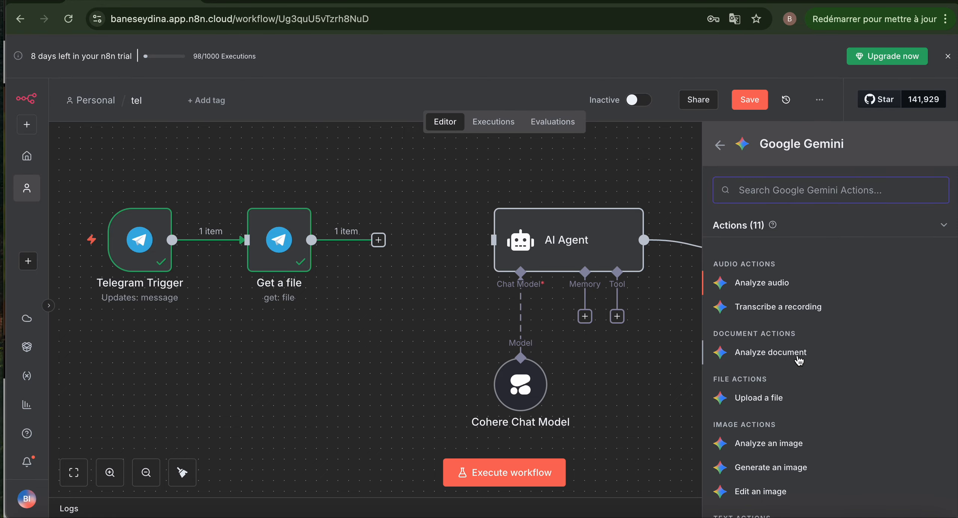
pyautogui.scroll(-1, 798, 361)
pyautogui.click(788, 285)
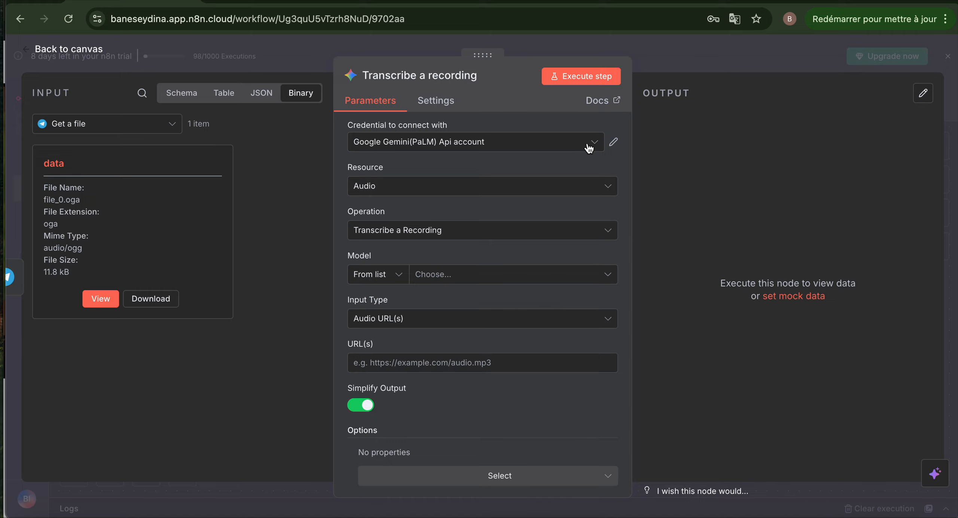
# - Configure the transcription node with models/gemini-2.5-pro-preview-03-25 and the Binary File(s) input type, and execute it
pyautogui.click(433, 277)
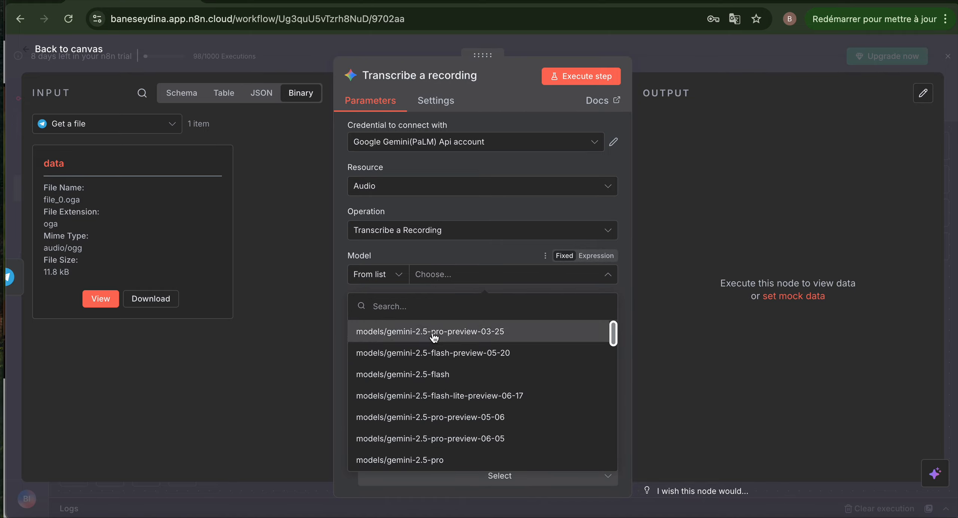
pyautogui.click(434, 332)
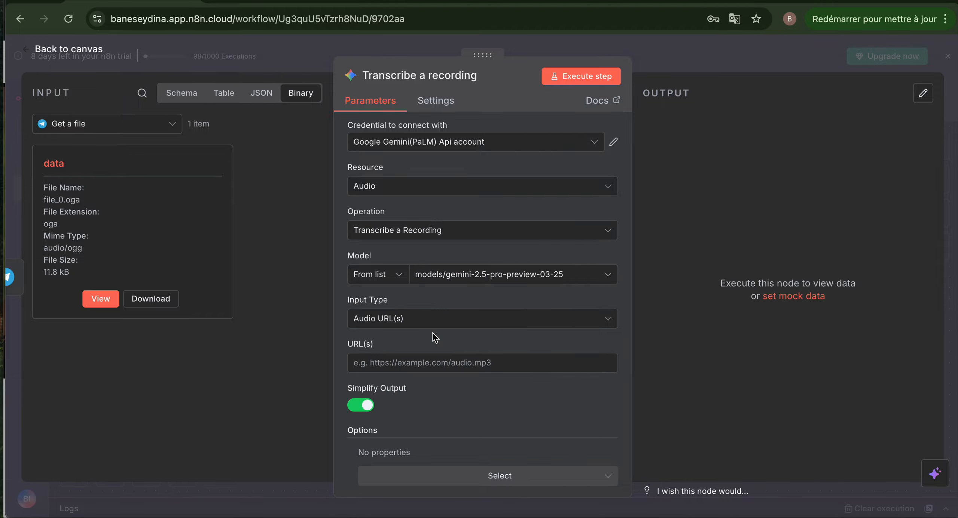
pyautogui.click(394, 365)
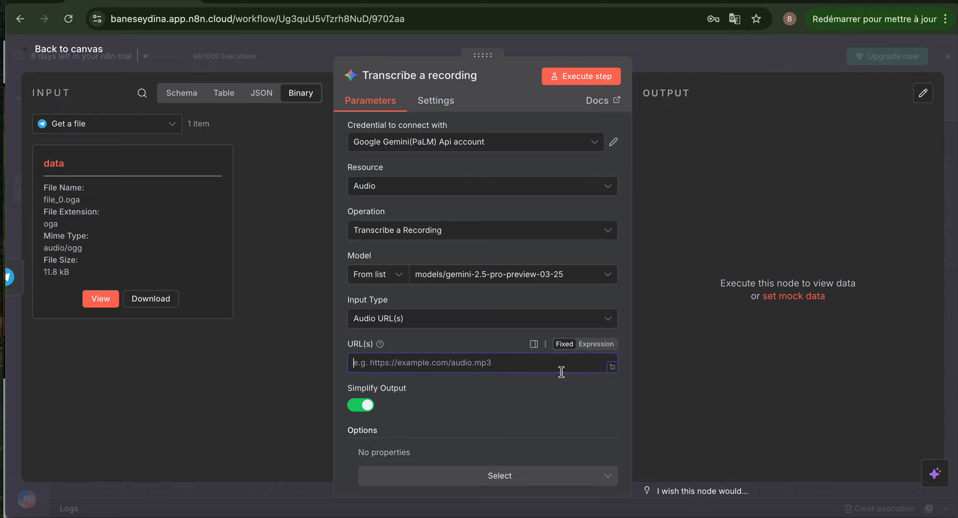
pyautogui.click(604, 322)
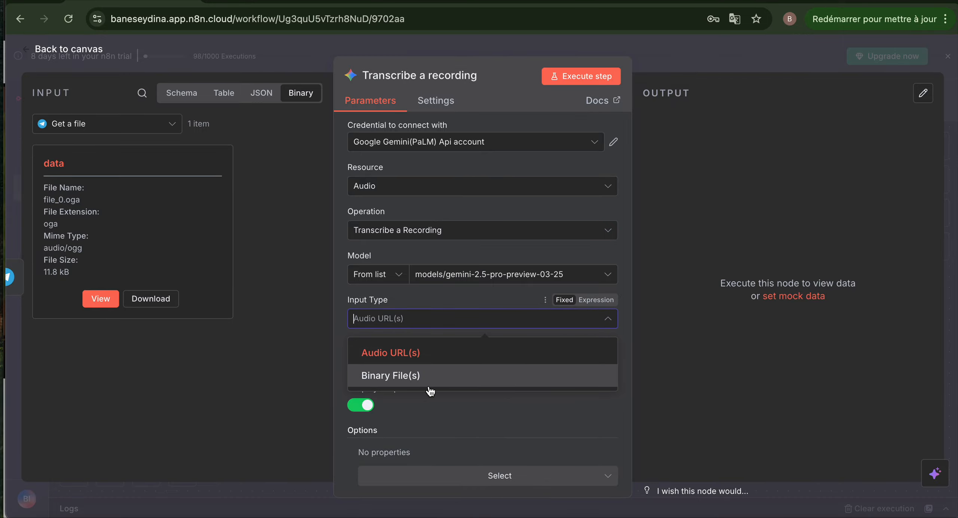
pyautogui.click(417, 379)
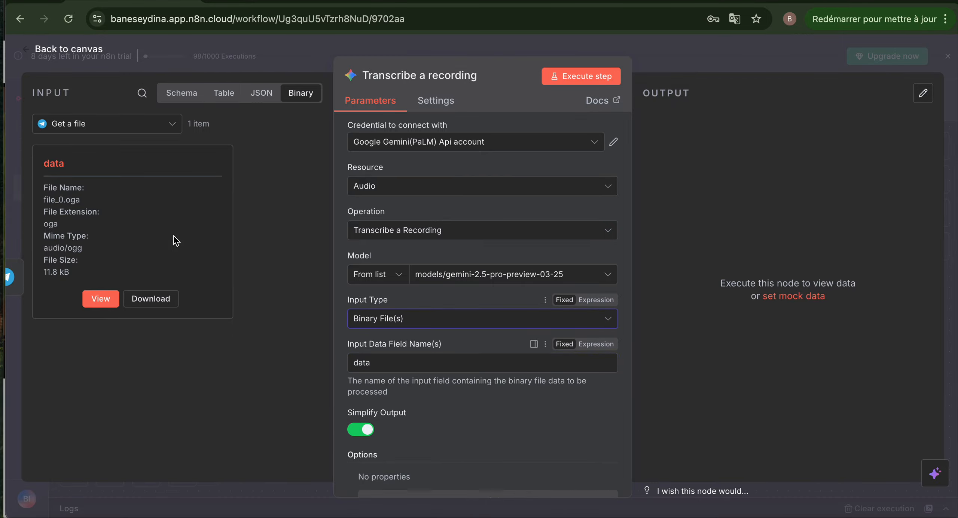
pyautogui.click(572, 78)
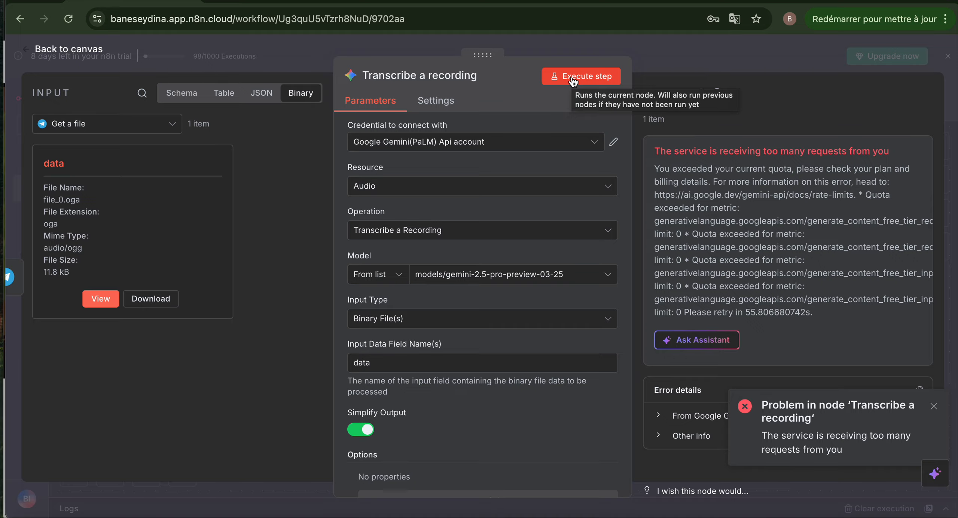
# - Change the transcription model to models/gemini-2.5-flash, execute the node again, and return to the canvas
pyautogui.click(606, 275)
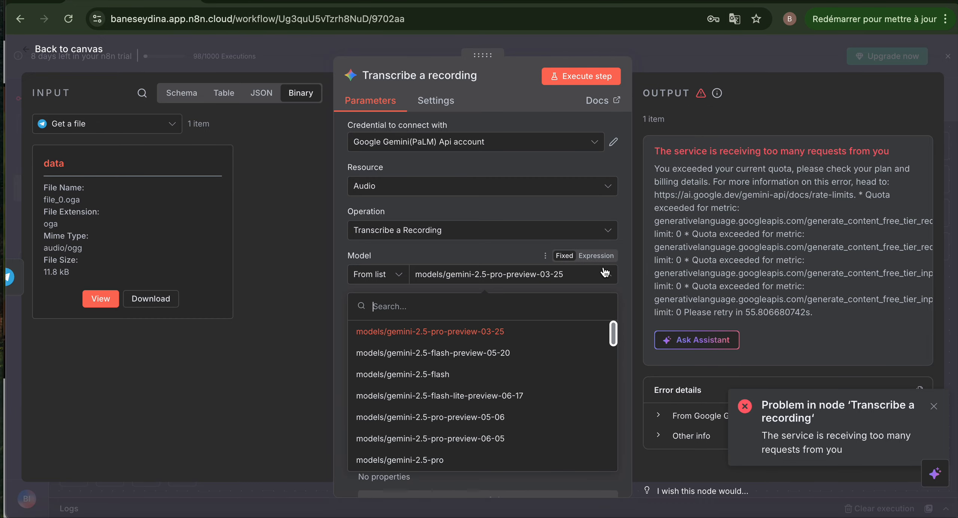
pyautogui.click(451, 375)
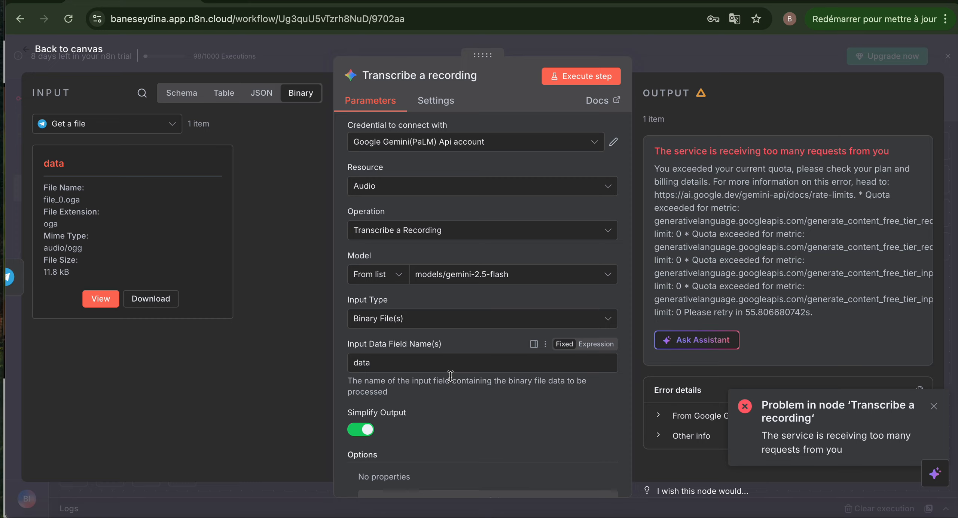
pyautogui.click(575, 75)
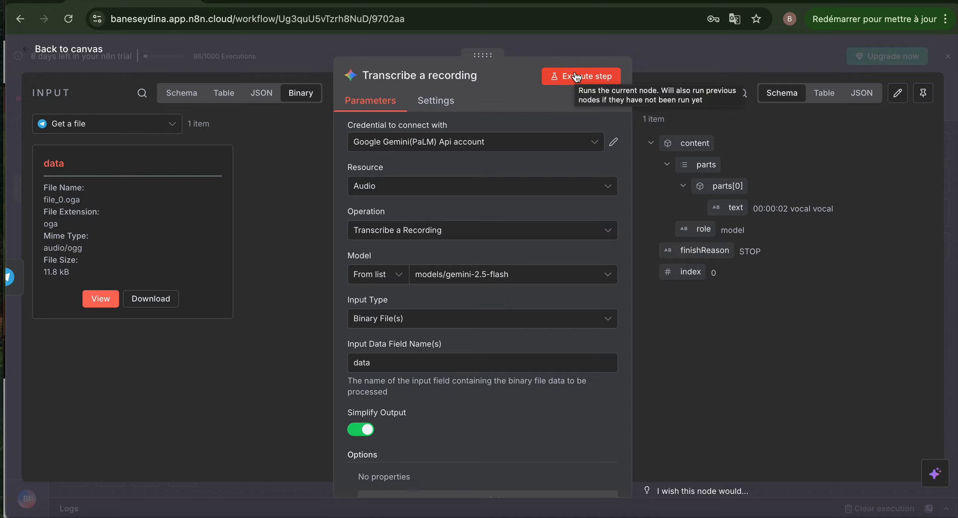
pyautogui.press('Escape')
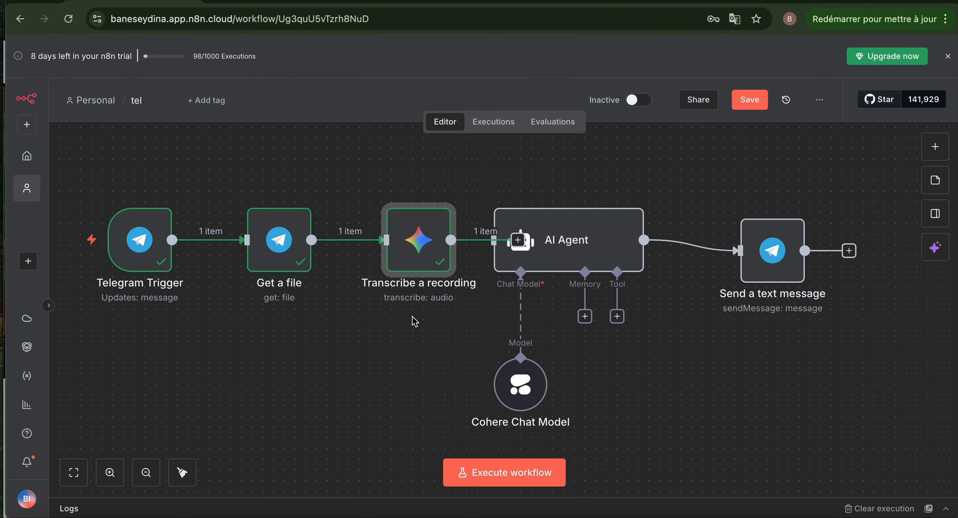
# - Move the Transcribe a recording node below Get a file and connect its output to the AI Agent
pyautogui.moveTo(424, 225); pyautogui.dragTo(328, 331)
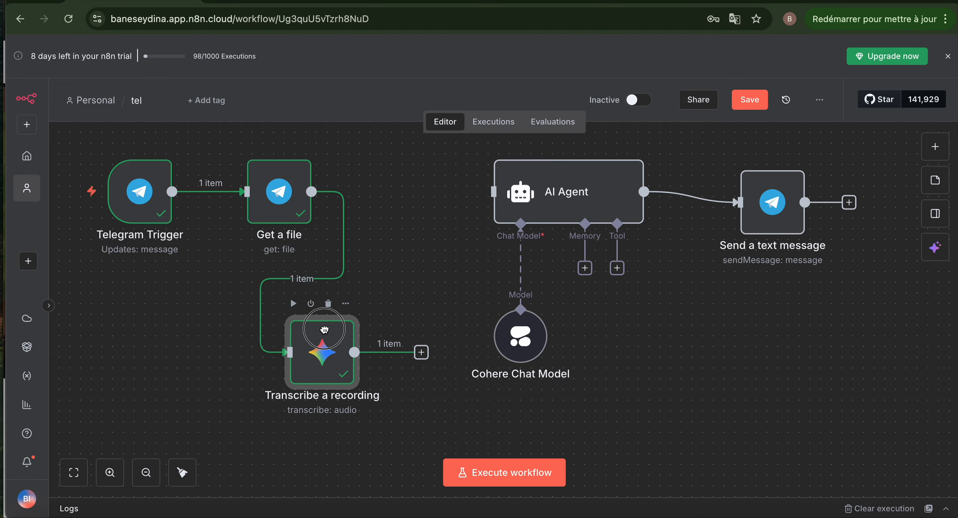
pyautogui.click(423, 353)
pyautogui.moveTo(423, 353); pyautogui.dragTo(537, 192)
# - Replace the AI Agent's user prompt with the transcription's content.parts[0].text field and return to the canvas
pyautogui.doubleClick(537, 192)
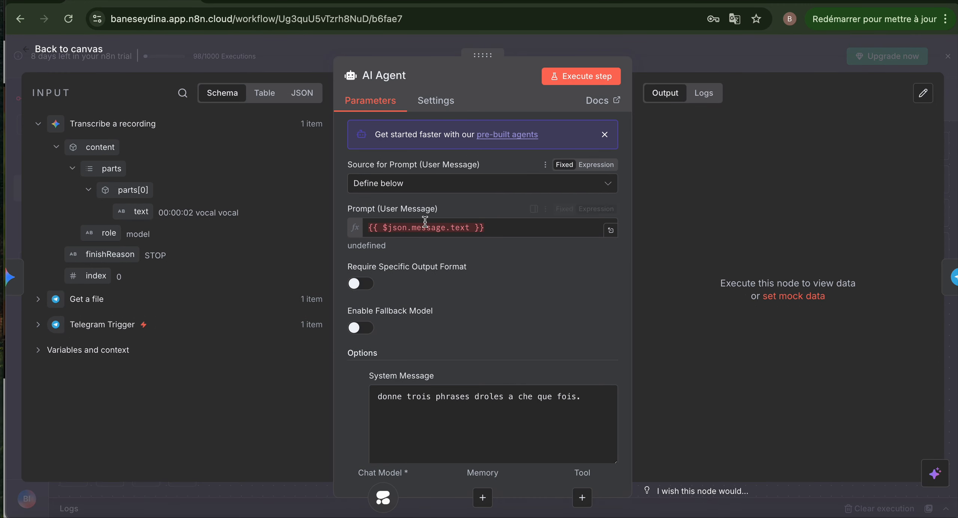
pyautogui.tripleClick(497, 229)
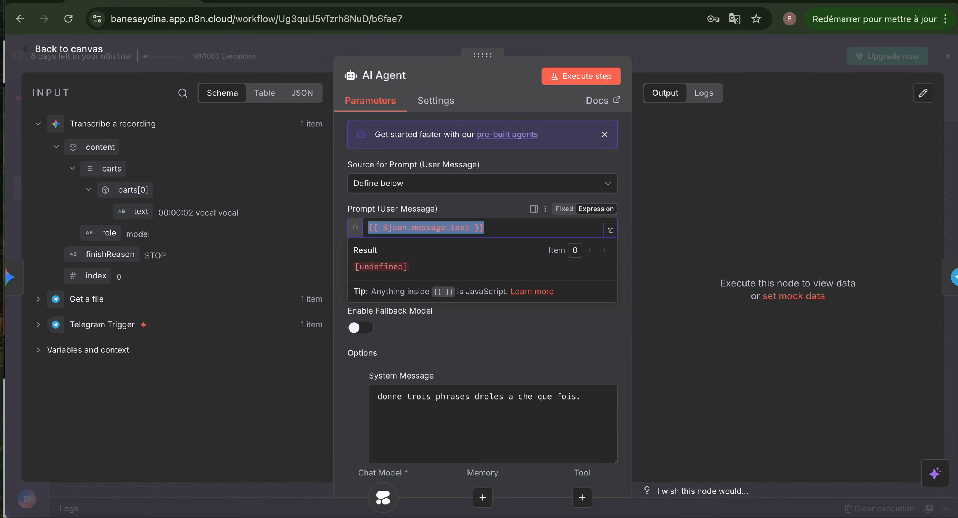
pyautogui.press('BackSpace')
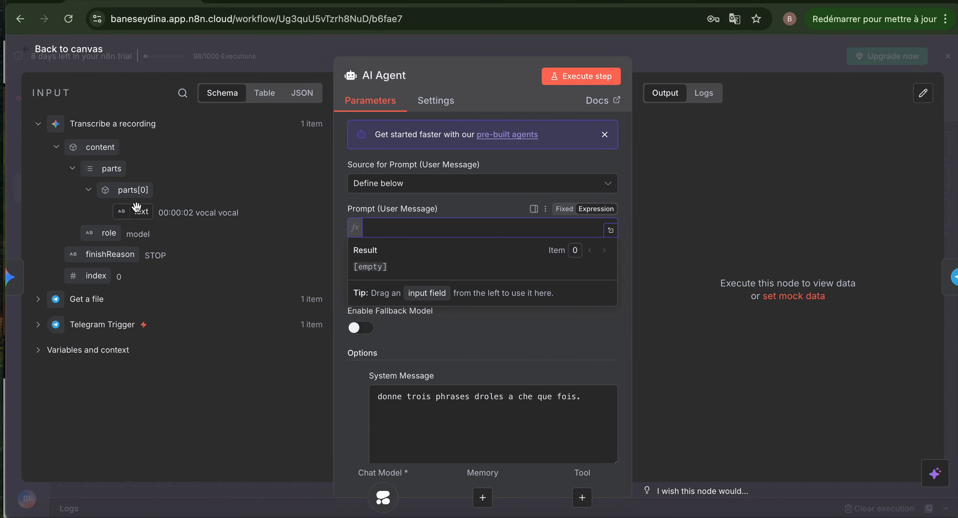
pyautogui.moveTo(136, 207); pyautogui.dragTo(402, 230)
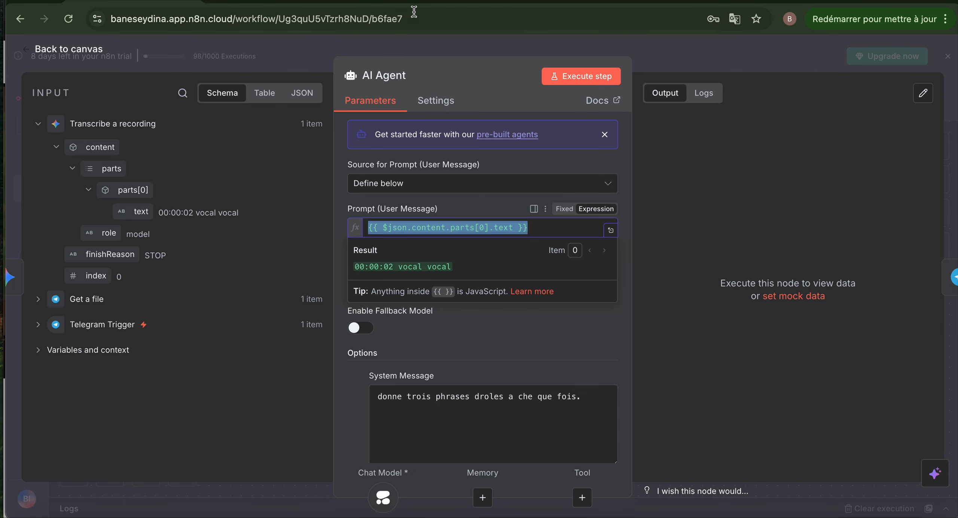
pyautogui.click(62, 54)
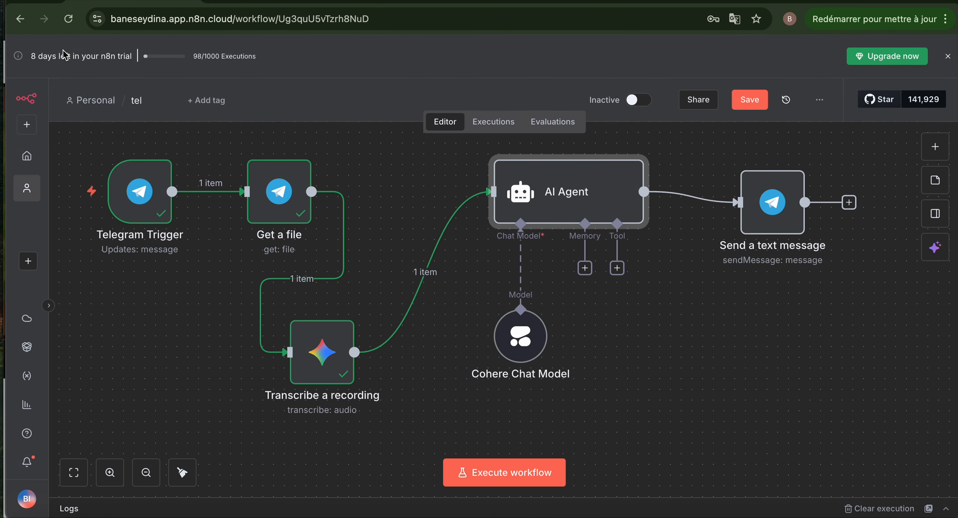
# - Execute the workflow, send a voice message to the youtube bot in Telegram, and check the bot's reply
pyautogui.click(482, 477)
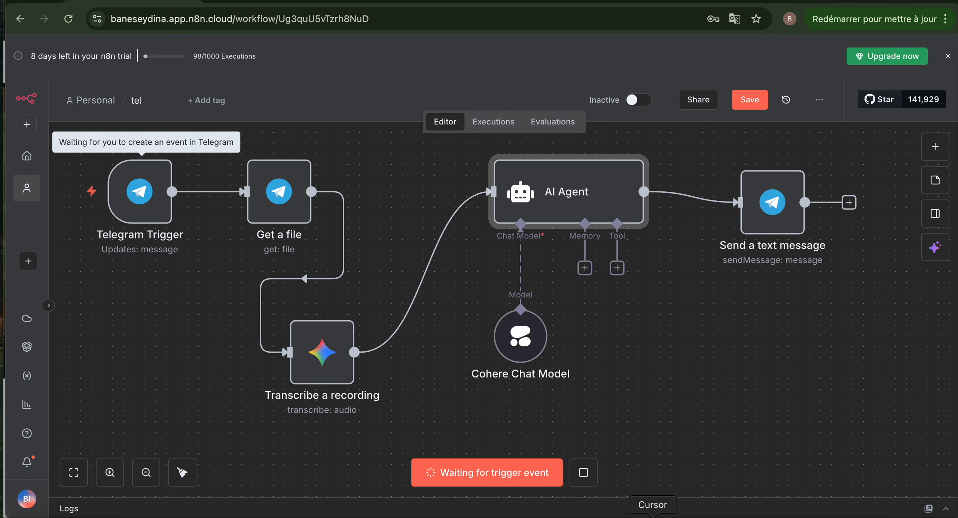
pyautogui.click(611, 517)
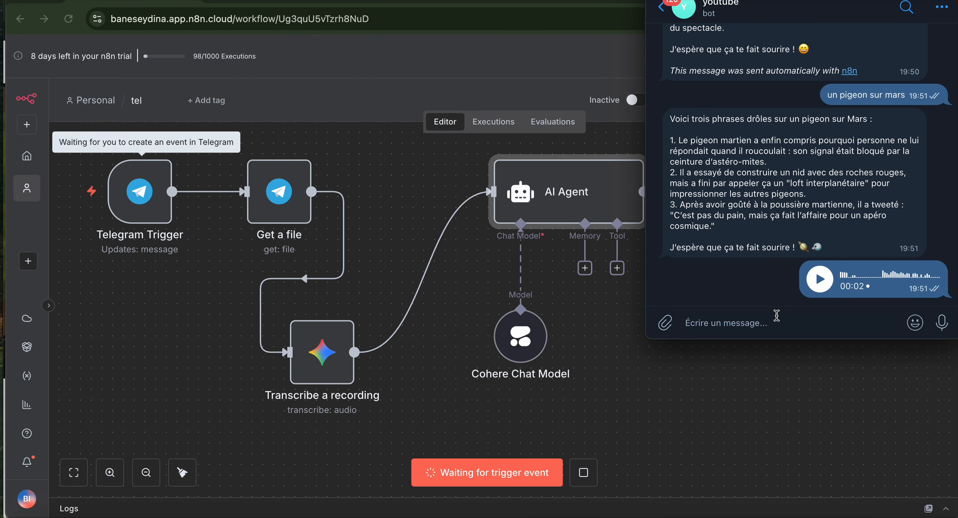
pyautogui.click(943, 323)
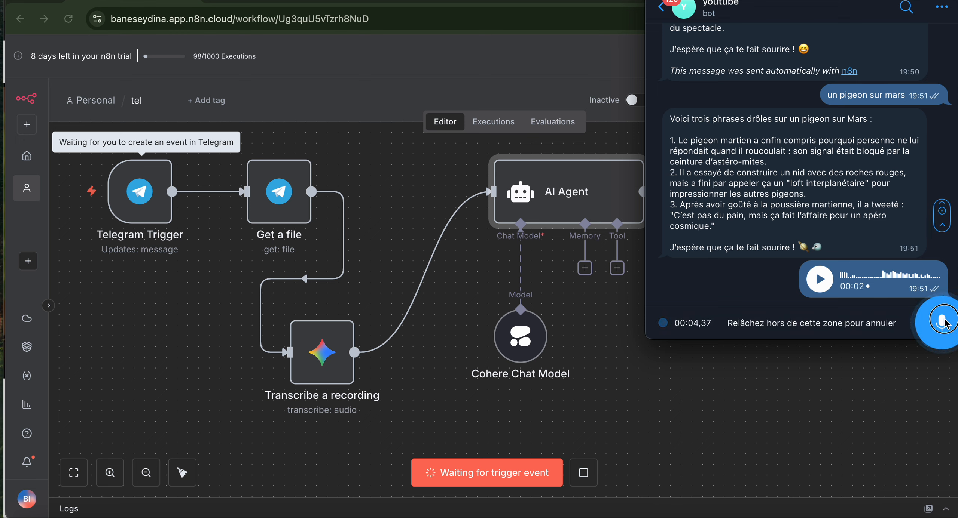
pyautogui.moveTo(943, 323); pyautogui.dragTo(943, 322)
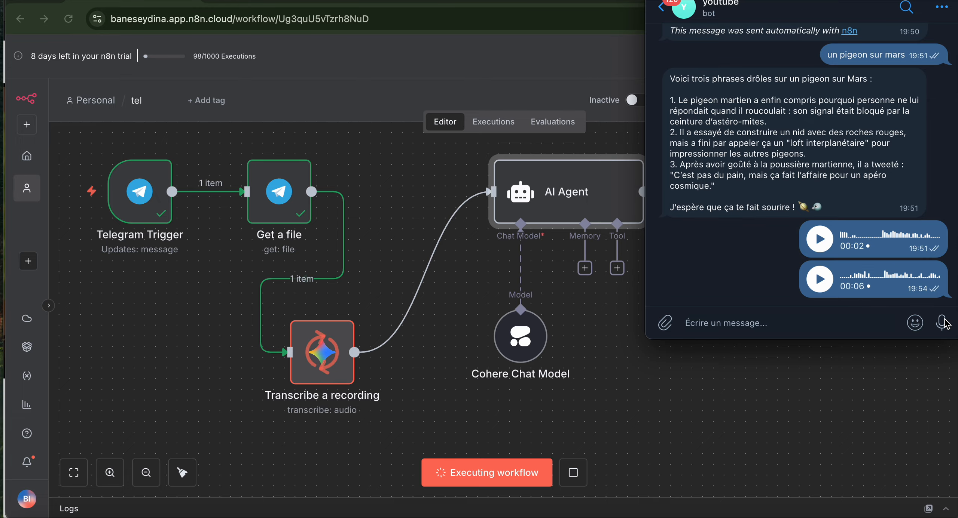
pyautogui.click(750, 419)
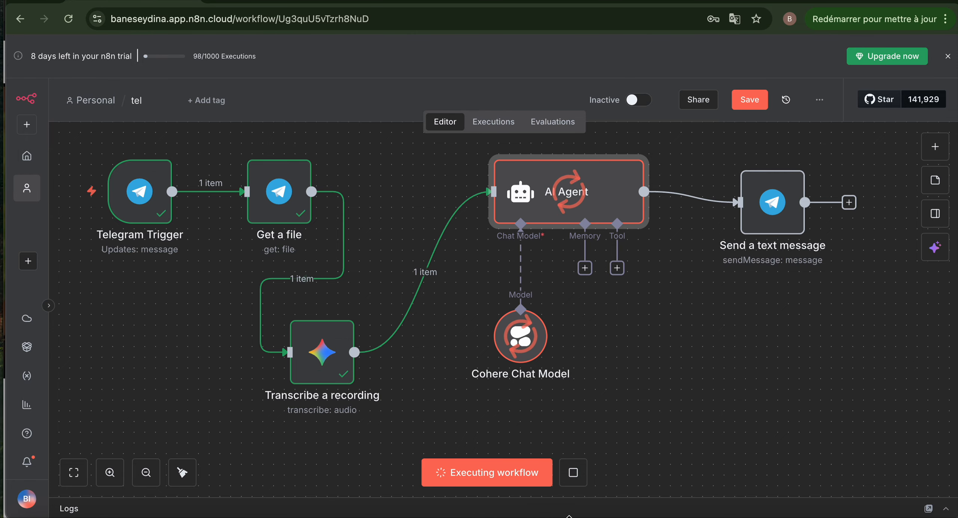
pyautogui.click(551, 516)
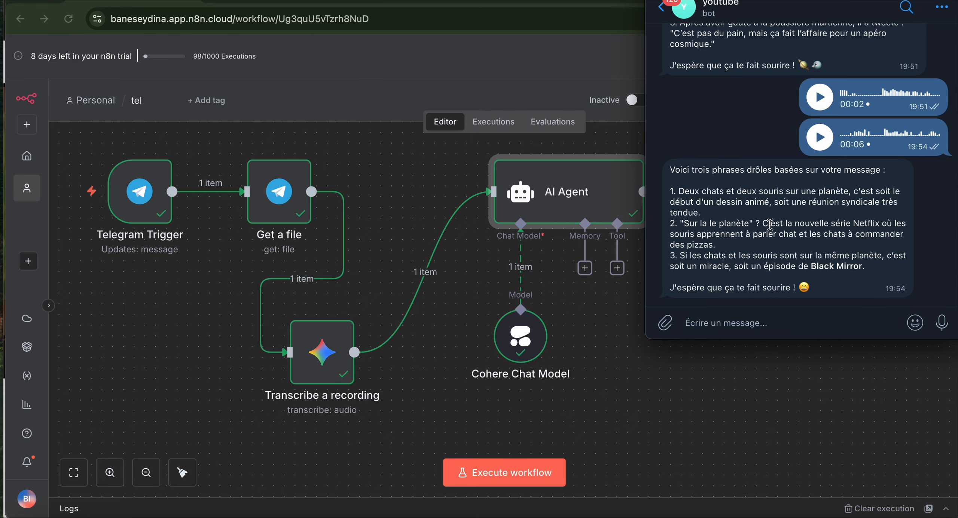
pyautogui.click(625, 355)
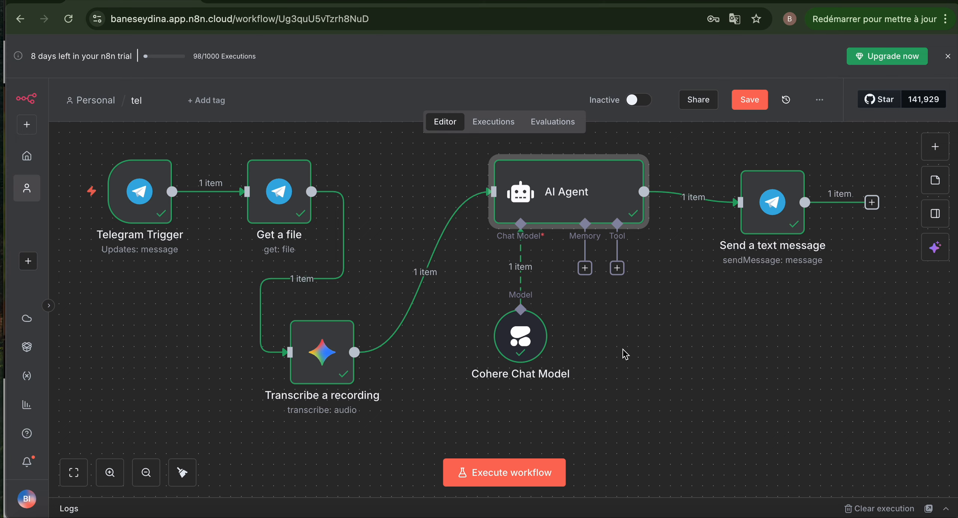
# - Test the workflow with a text message by sending "chat et souris" to the Telegram bot and executing the workflow
pyautogui.click(524, 475)
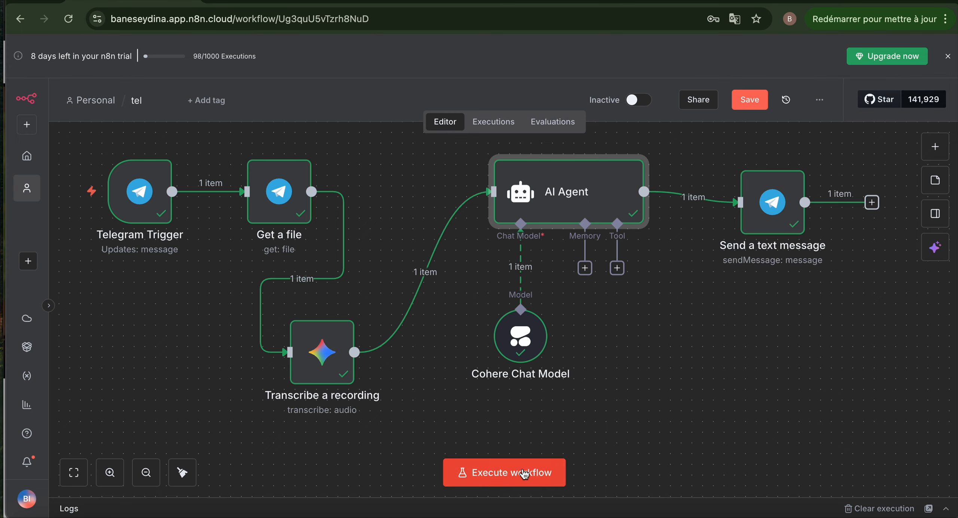
pyautogui.click(538, 513)
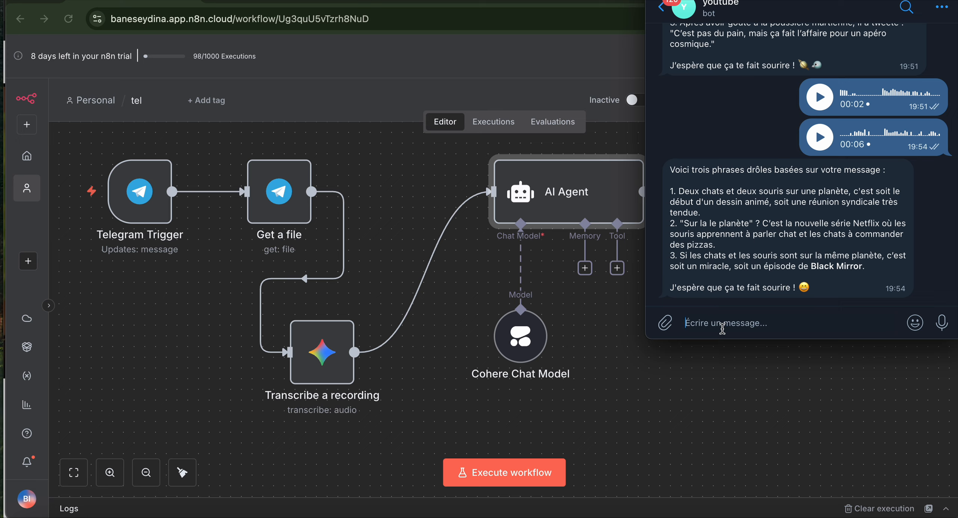
pyautogui.write('chat et souris')
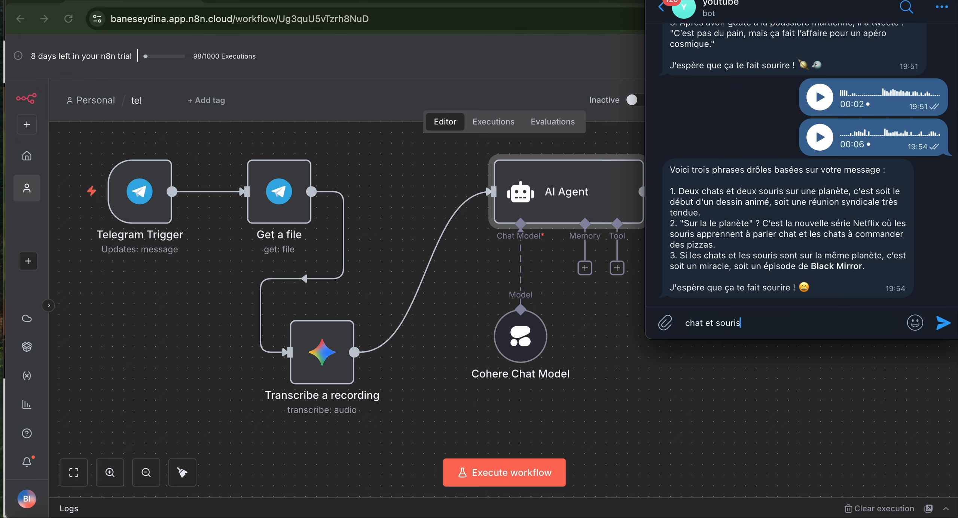
pyautogui.press('Return')
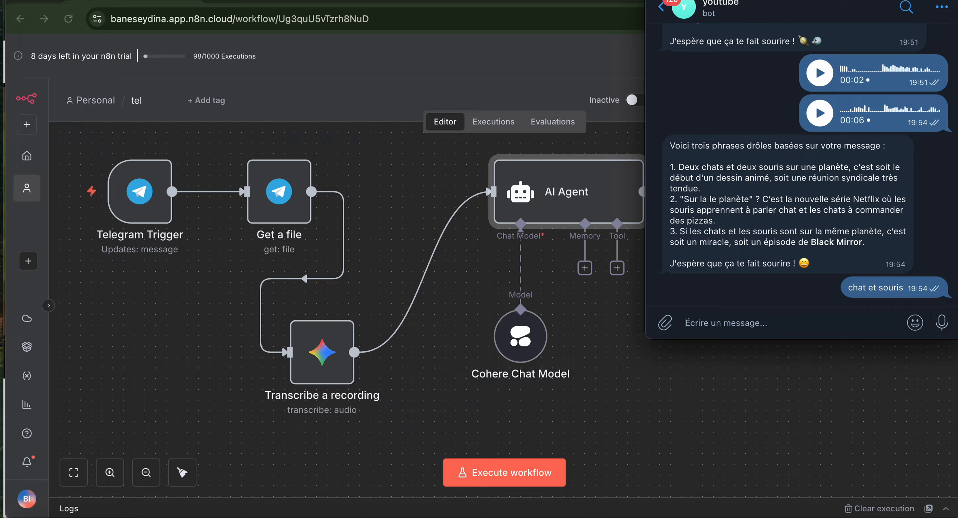
pyautogui.click(477, 482)
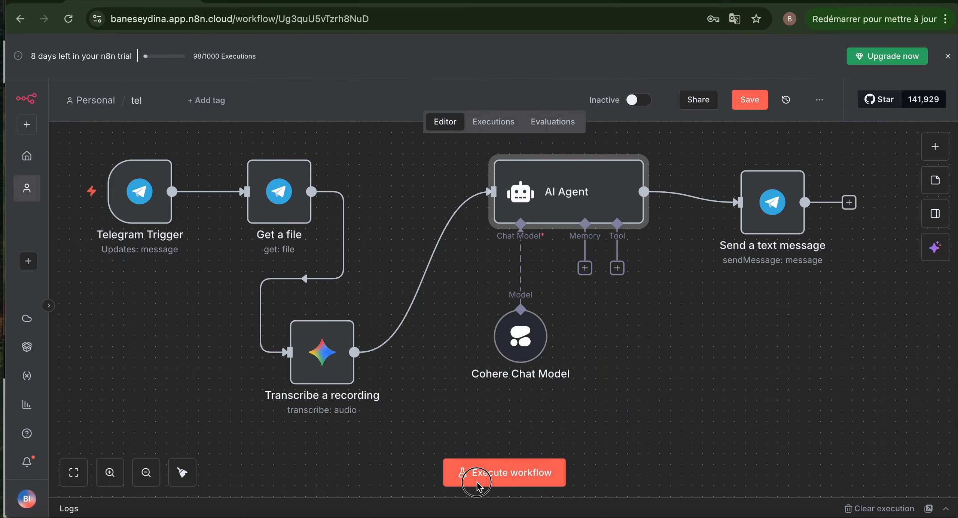
pyautogui.click(492, 480)
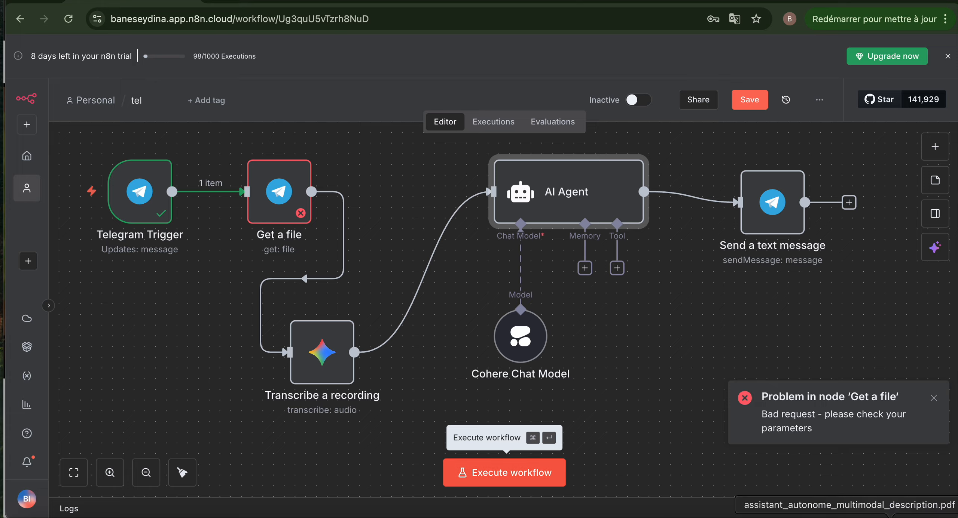
# - Disconnect Get a file from the Telegram Trigger, move it below the trigger, and add an If node after the trigger
pyautogui.click(933, 397)
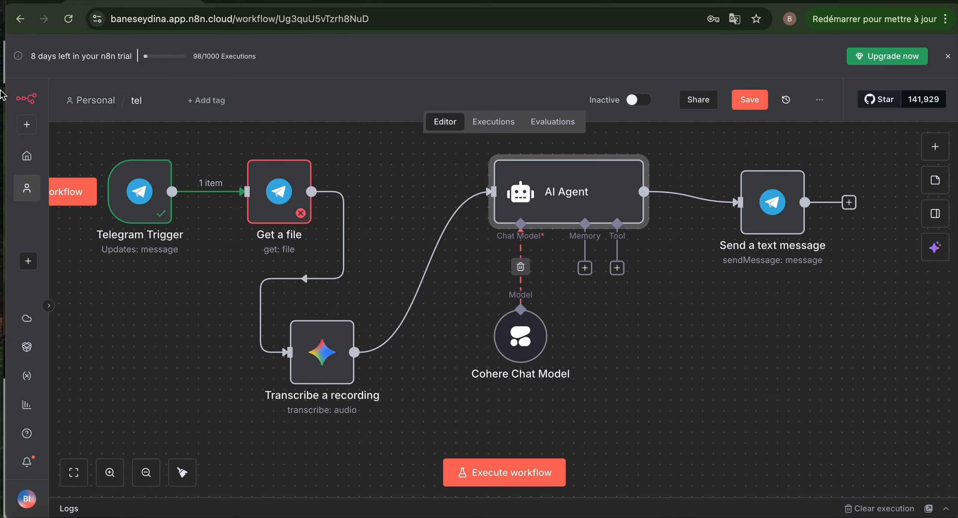
pyautogui.click(220, 196)
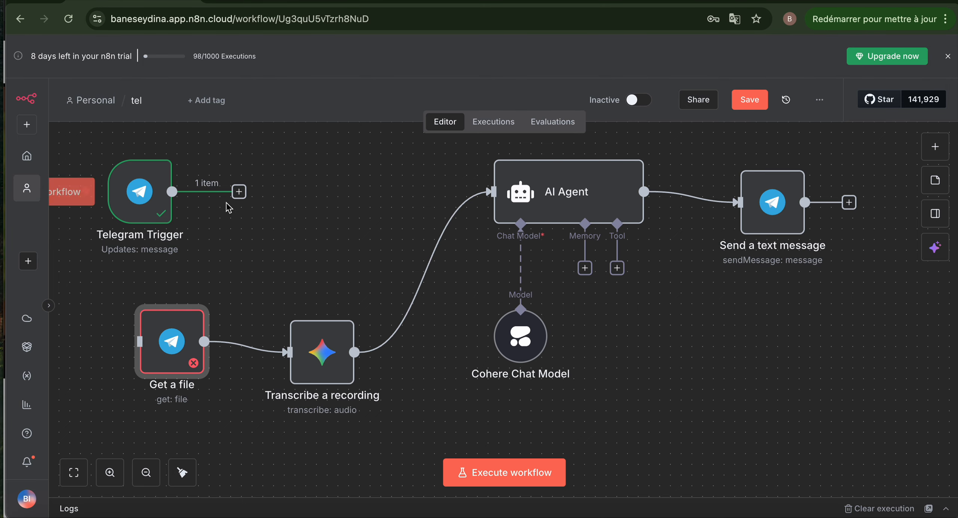
pyautogui.click(239, 192)
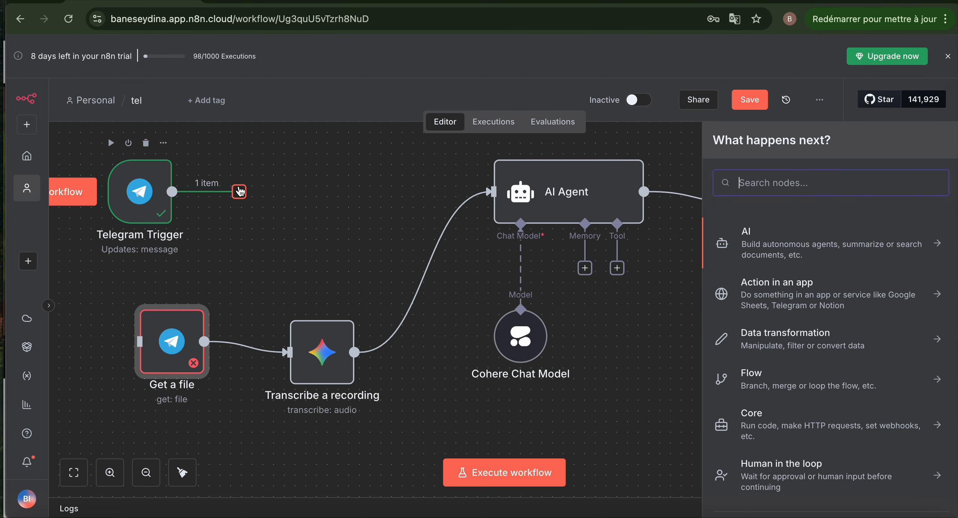
pyautogui.write('if')
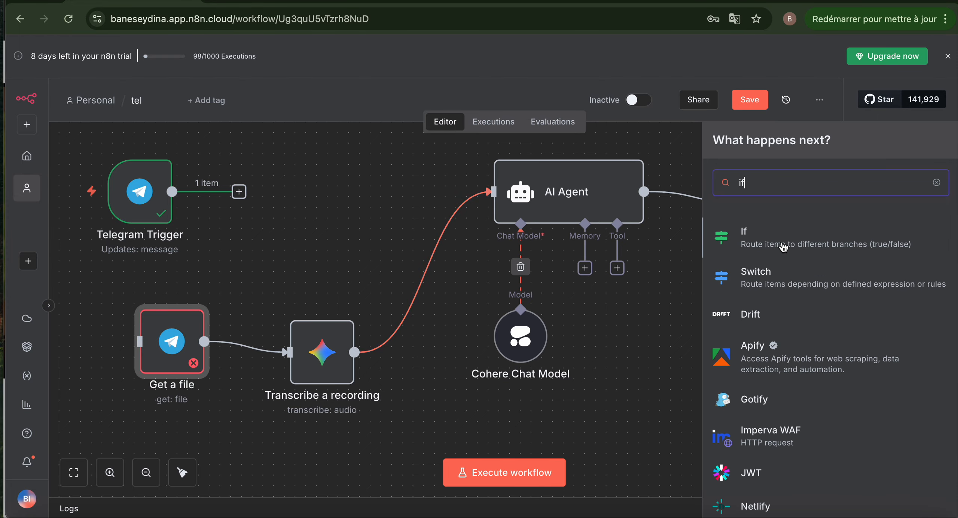
pyautogui.click(759, 247)
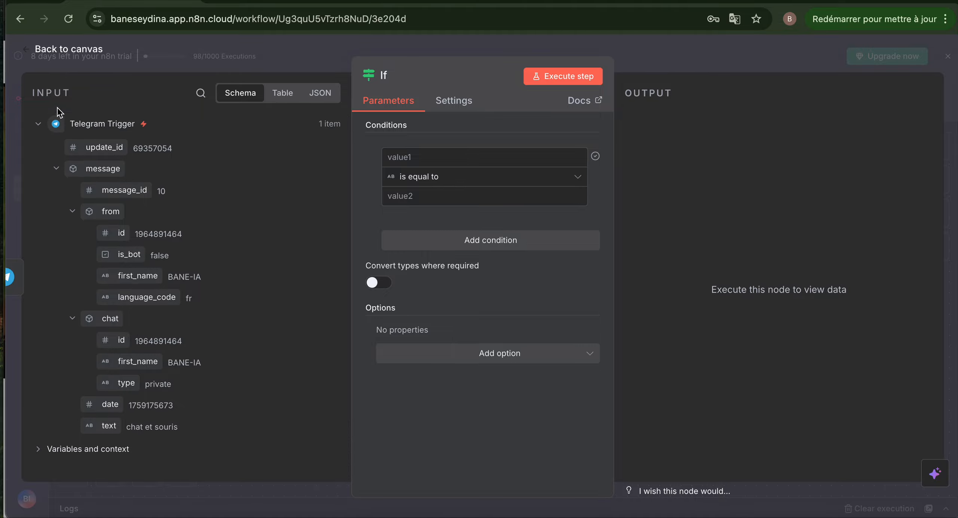
pyautogui.click(58, 60)
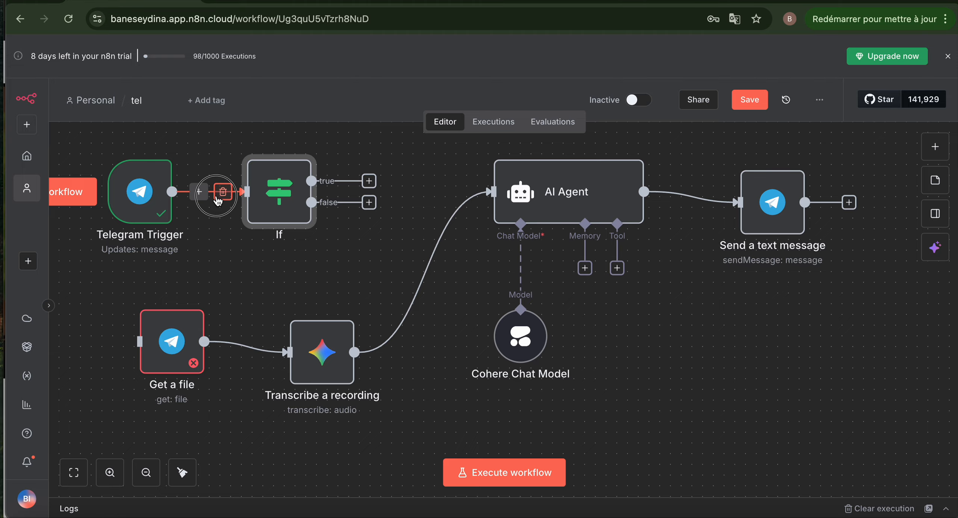
# - Detach the If node from the Telegram Trigger and execute the workflow with a new voice message sent to the youtube bot in Telegram
pyautogui.moveTo(131, 226)
pyautogui.click(60, 191)
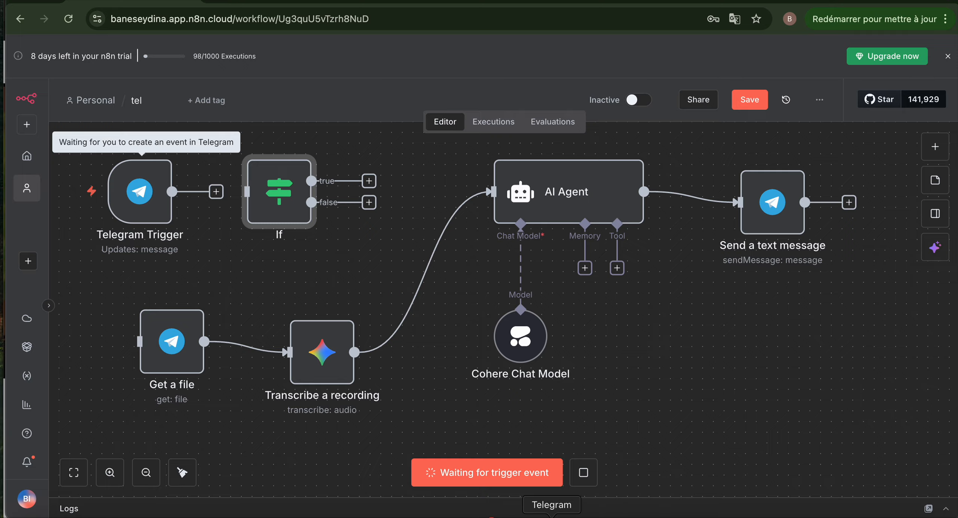
pyautogui.click(558, 516)
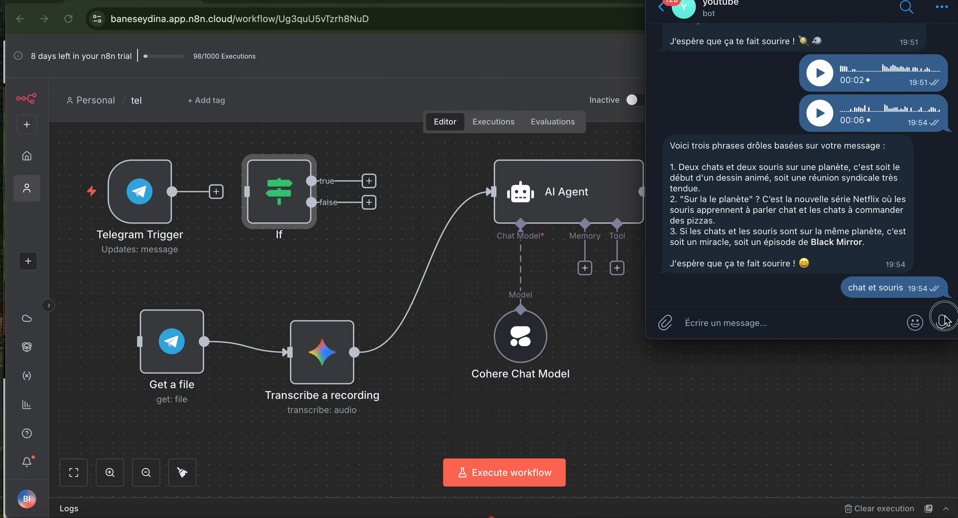
pyautogui.moveTo(944, 321); pyautogui.dragTo(945, 321)
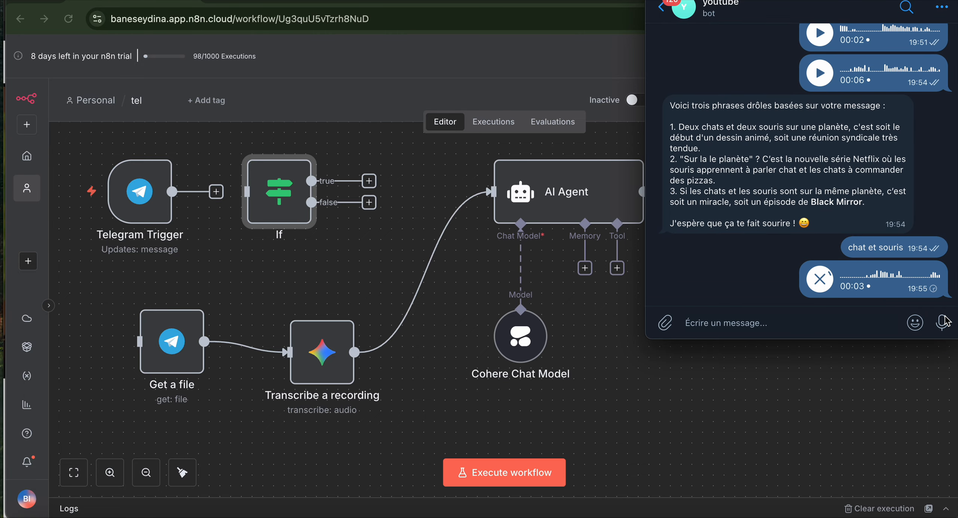
pyautogui.click(500, 481)
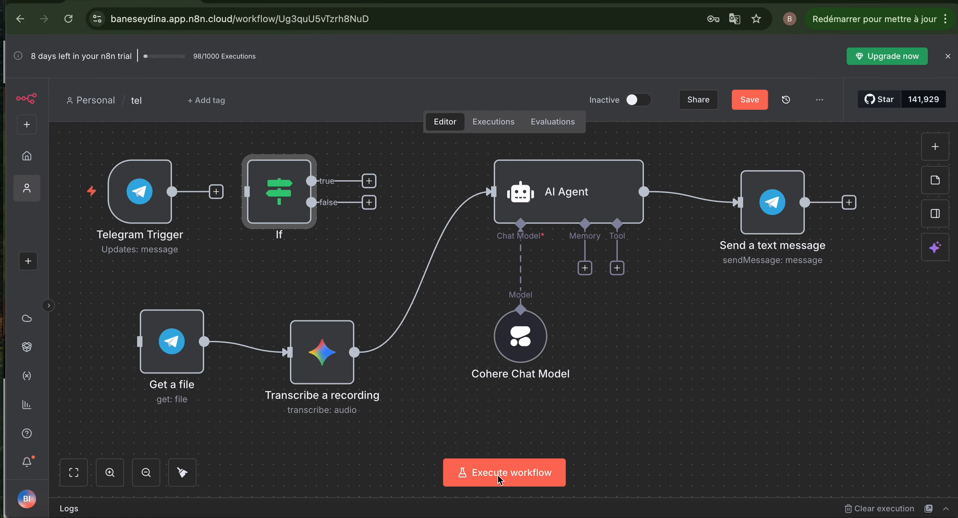
pyautogui.click(500, 481)
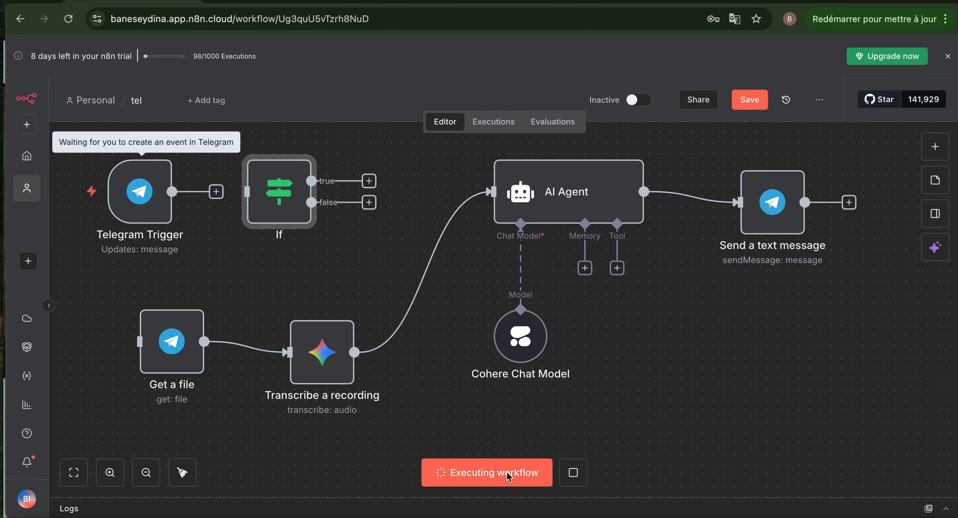
# - Set the If node's condition to check that the trigger's message.voice.file_id string does not exist
pyautogui.doubleClick(272, 199)
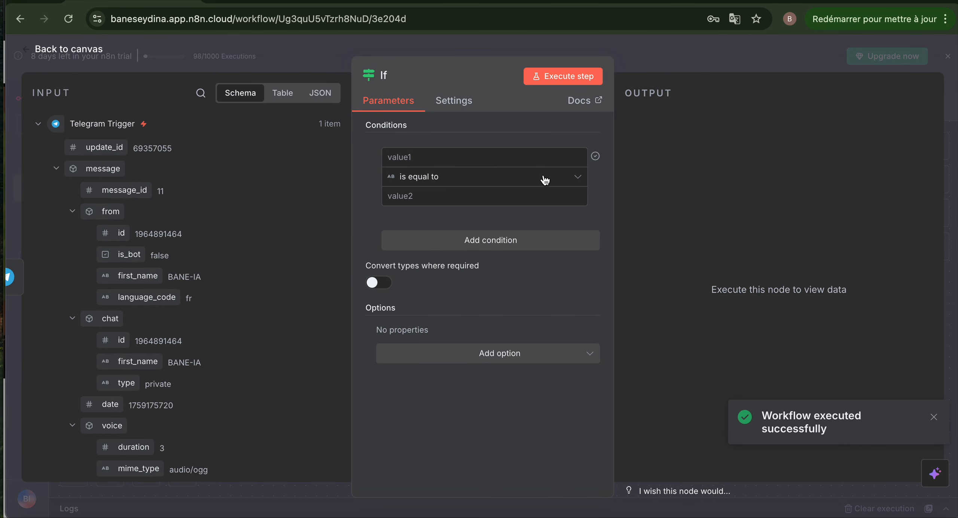
pyautogui.scroll(-3, 84, 371)
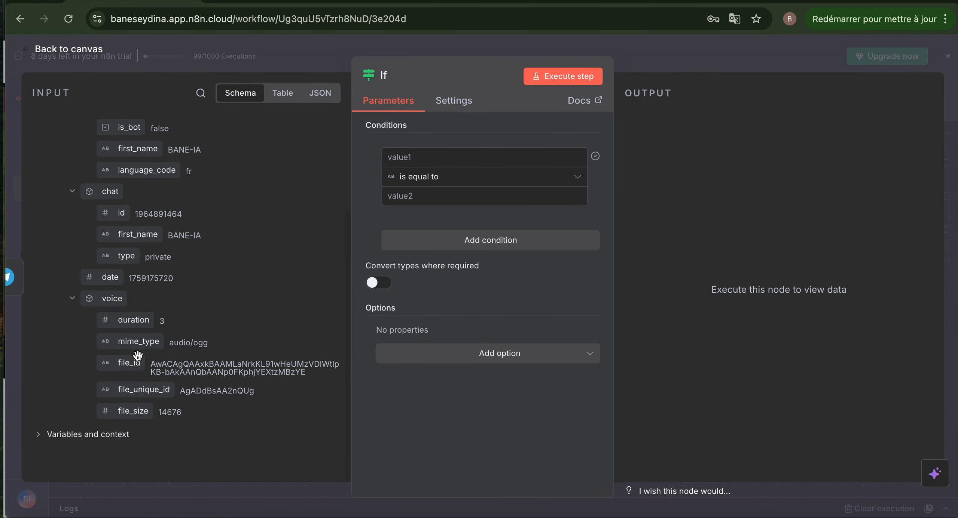
pyautogui.moveTo(127, 369); pyautogui.dragTo(436, 155)
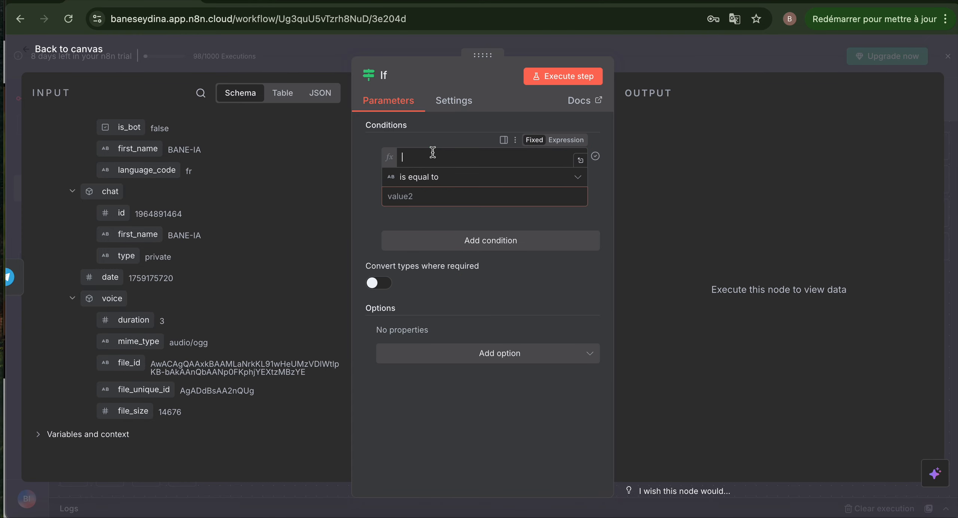
pyautogui.click(577, 180)
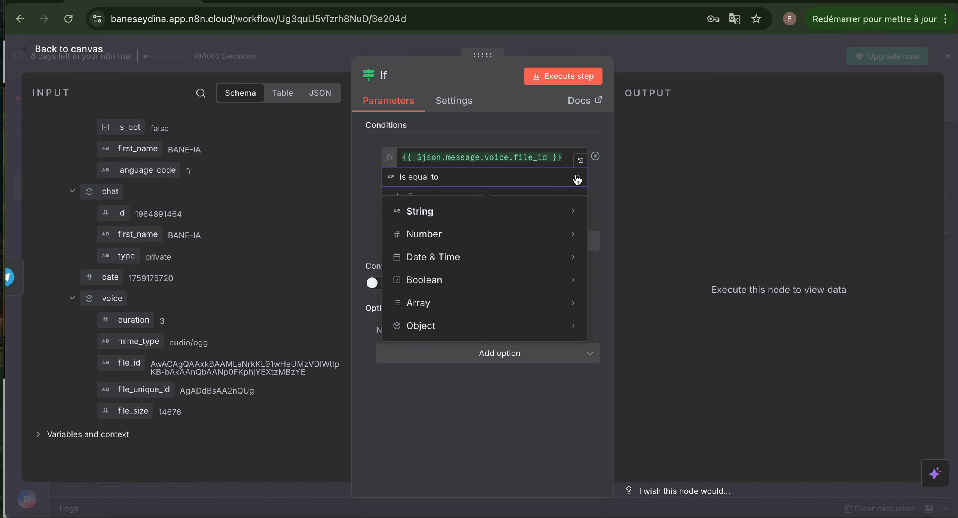
pyautogui.moveTo(580, 210)
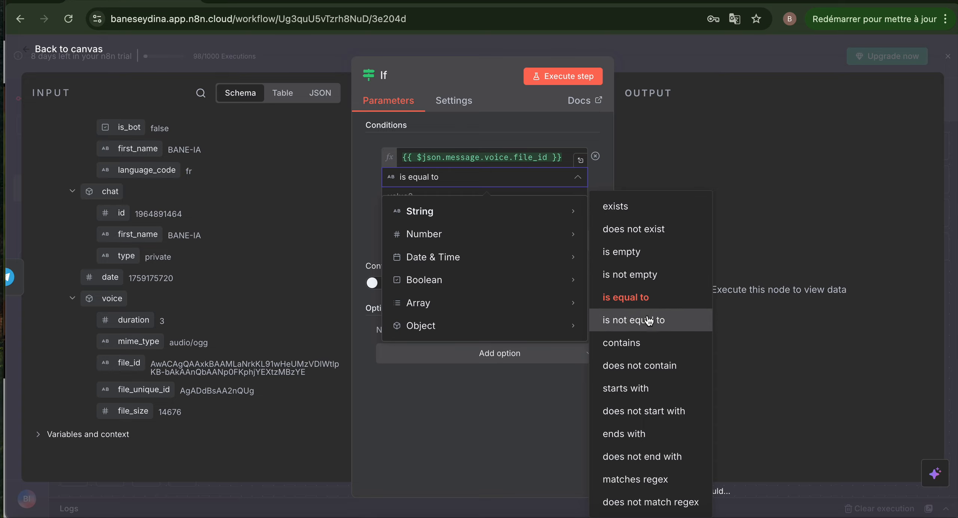
pyautogui.click(645, 231)
# - Execute the If node, check its False Branch output, and connect the false output to Get a file
pyautogui.click(549, 79)
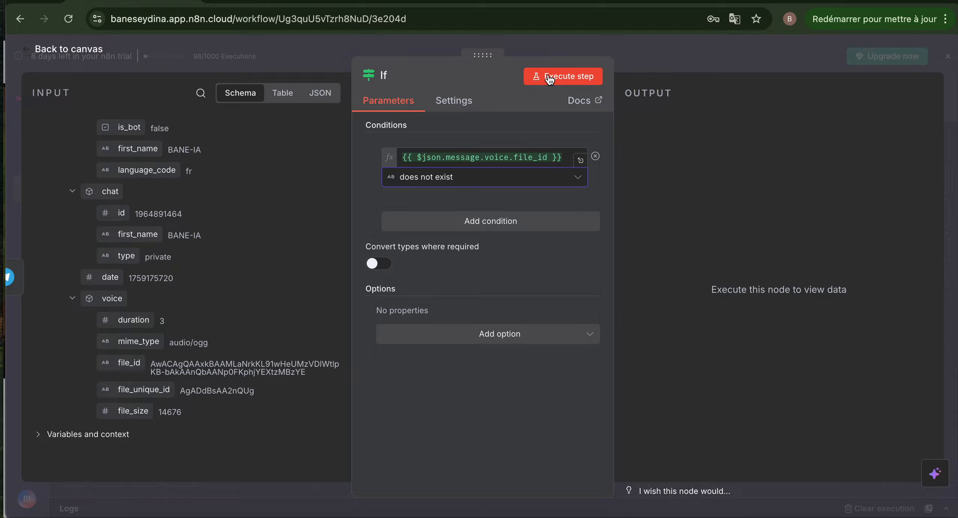
pyautogui.click(739, 121)
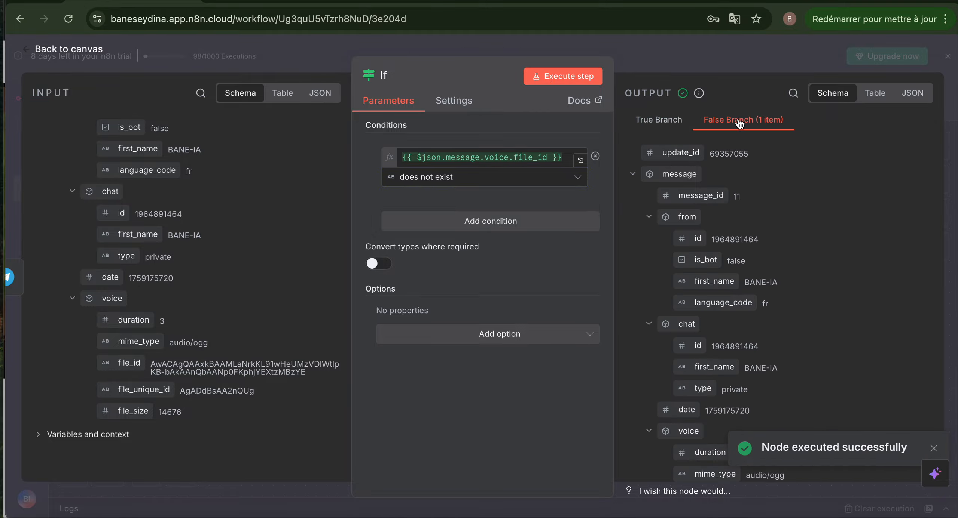
pyautogui.click(57, 51)
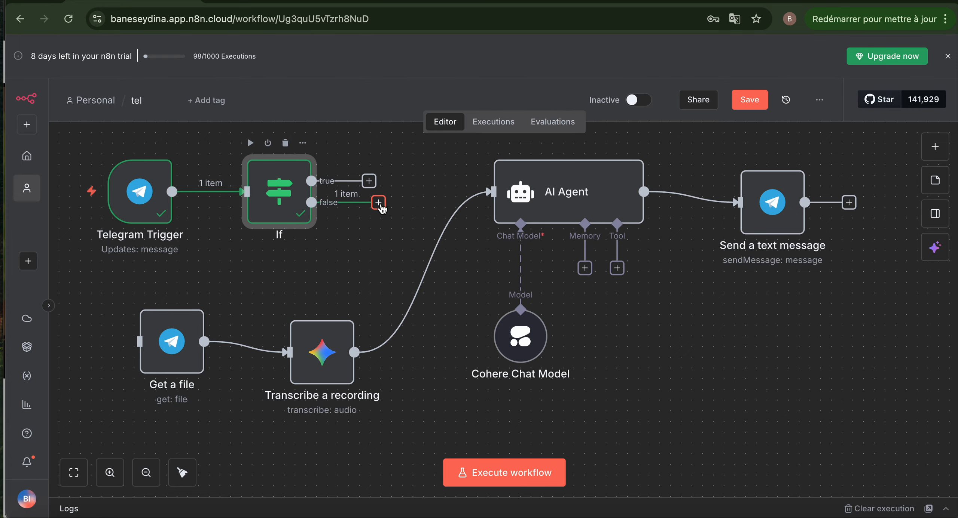
pyautogui.moveTo(378, 203); pyautogui.dragTo(136, 343)
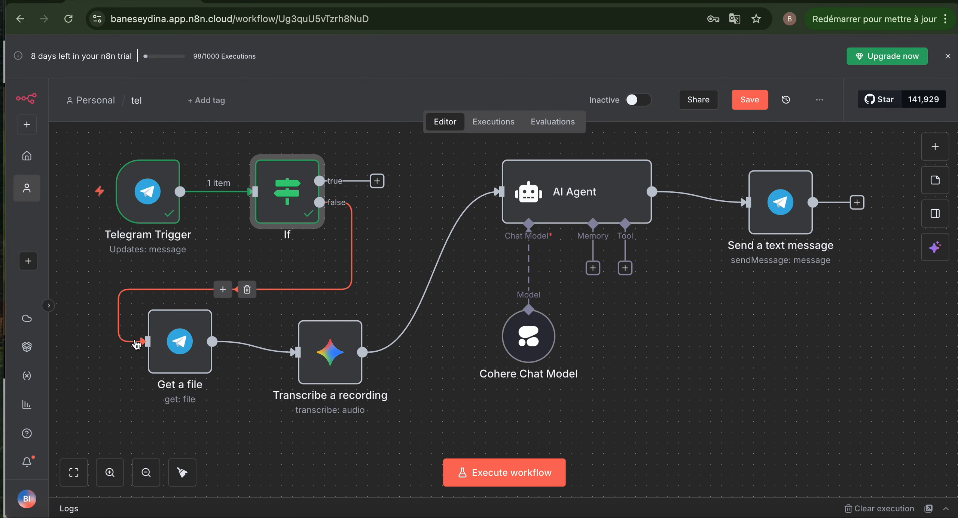
# - Execute the workflow and send the text message "bonkouj" to the youtube bot in Telegram
pyautogui.click(496, 473)
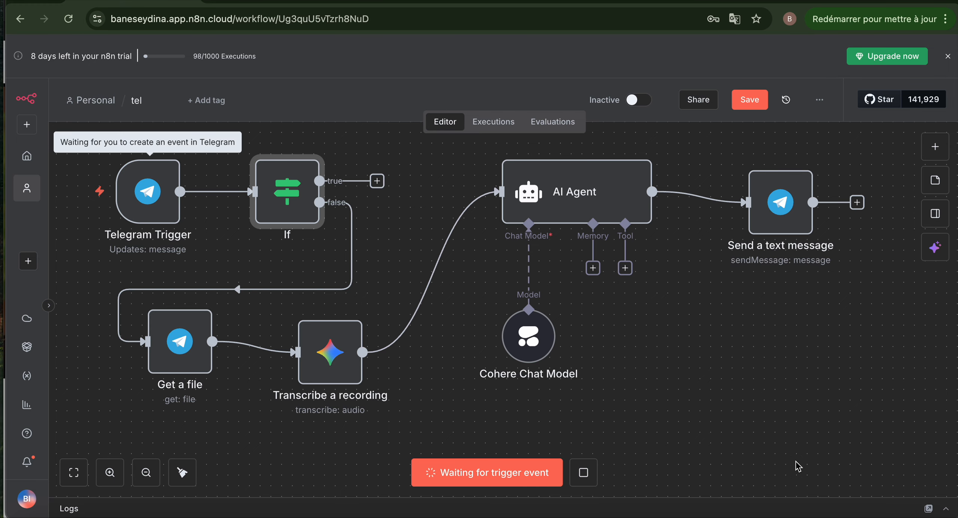
pyautogui.click(551, 517)
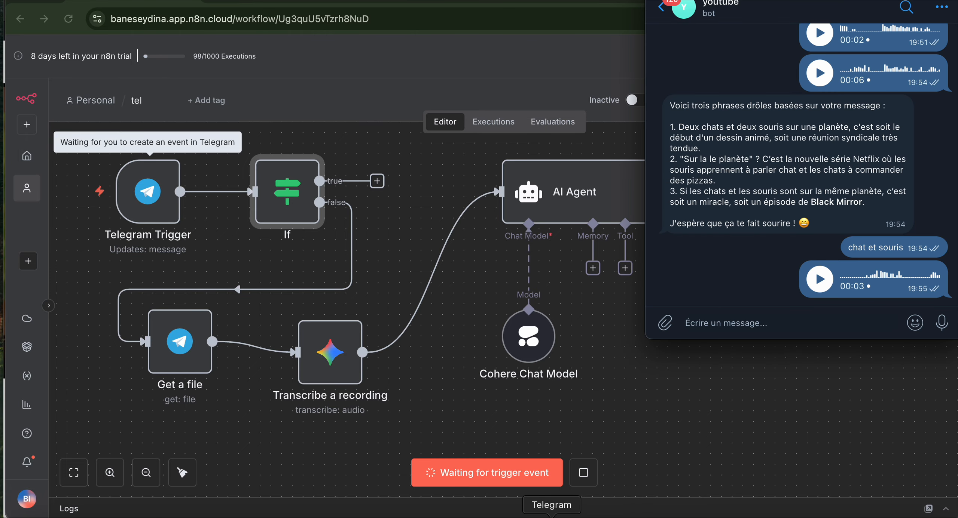
pyautogui.click(746, 327)
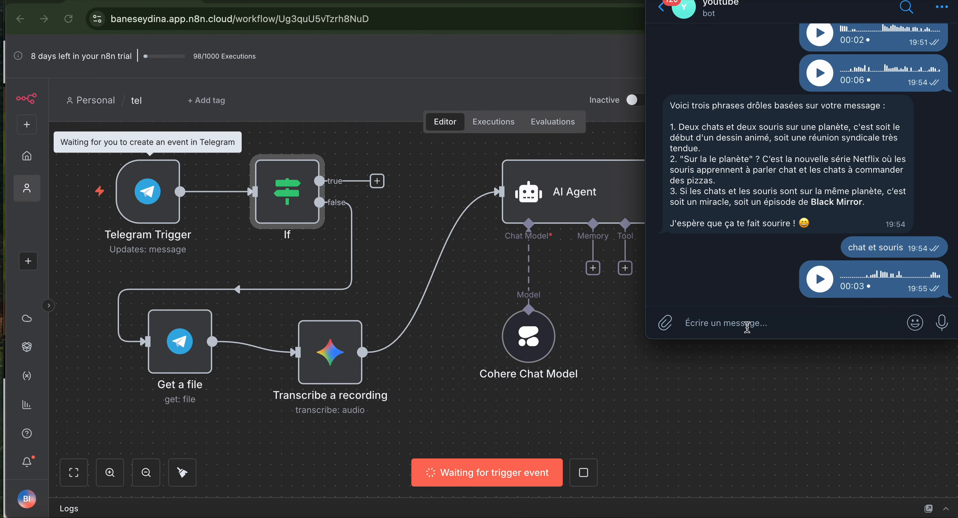
pyautogui.write('bonkou')
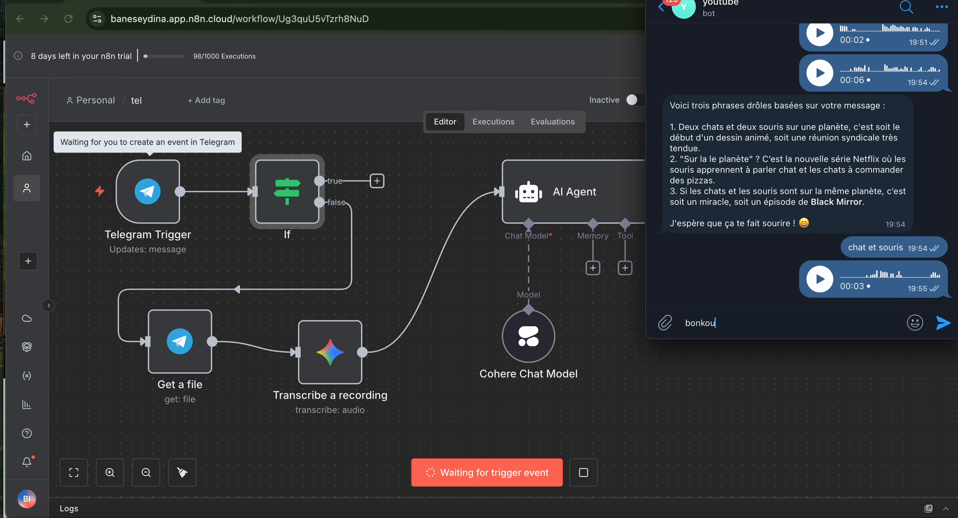
pyautogui.write('j')
pyautogui.press('Return')
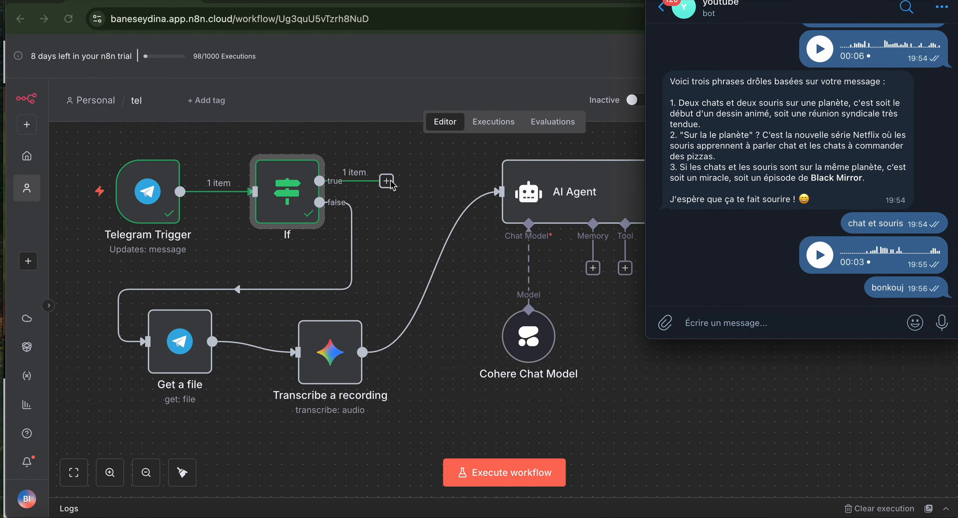
# - Shift the Send a text message and AI Agent nodes further right on the canvas and connect the If node's true output to AI Agent
pyautogui.click(621, 190)
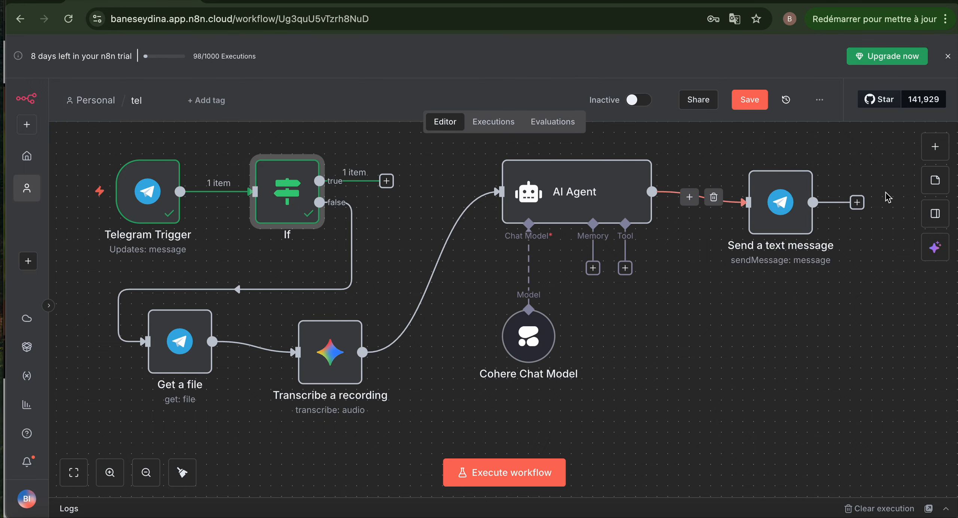
pyautogui.moveTo(795, 194); pyautogui.dragTo(838, 184)
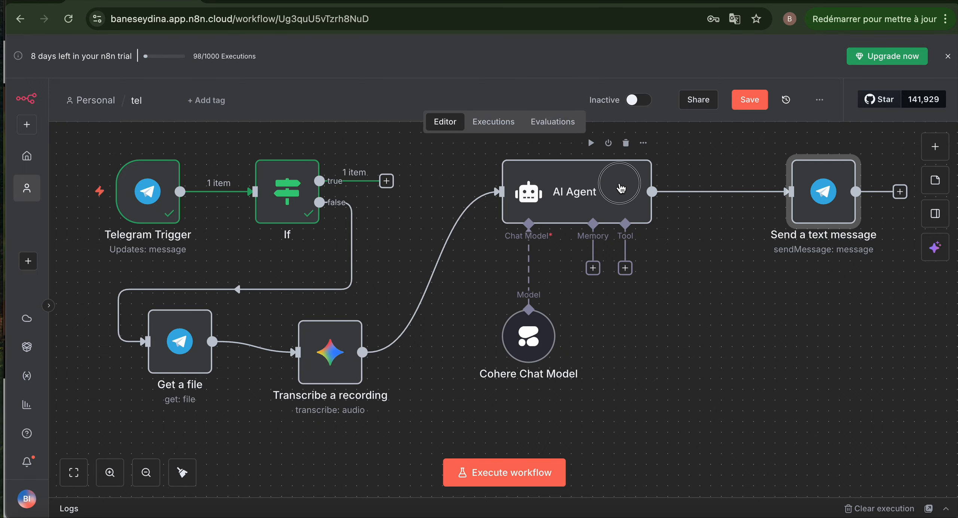
pyautogui.moveTo(623, 184); pyautogui.dragTo(666, 184)
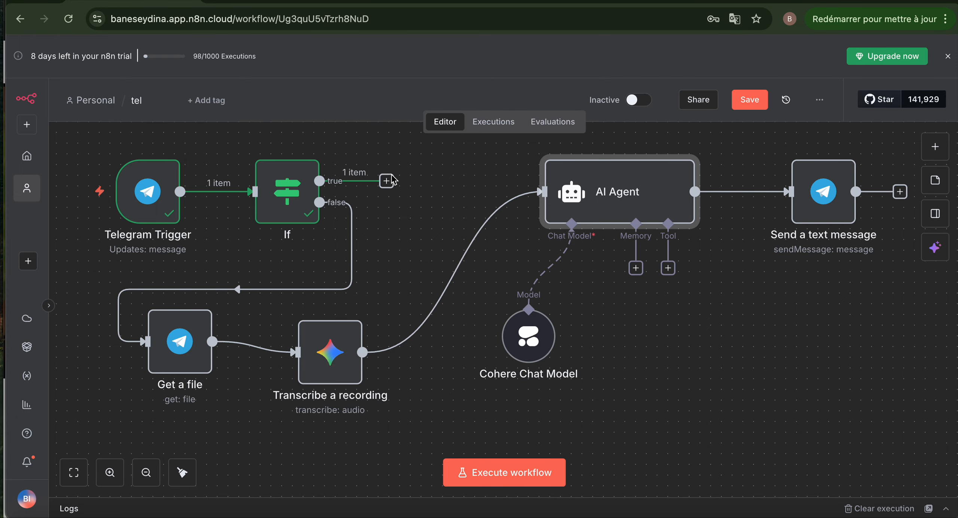
pyautogui.moveTo(387, 181); pyautogui.dragTo(543, 191)
# - Replace the AI Agent's user prompt expression with the If node's message.text field and return to the canvas
pyautogui.doubleClick(607, 194)
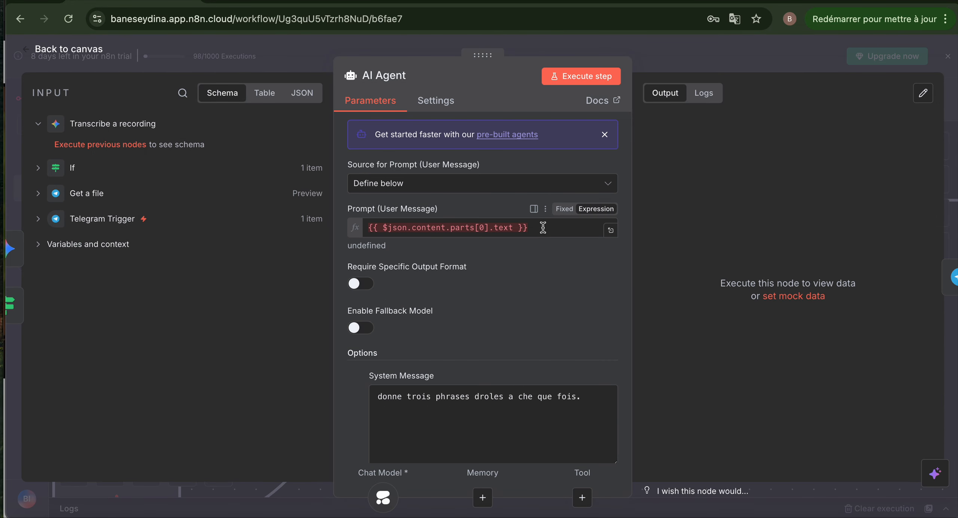
pyautogui.click(541, 224)
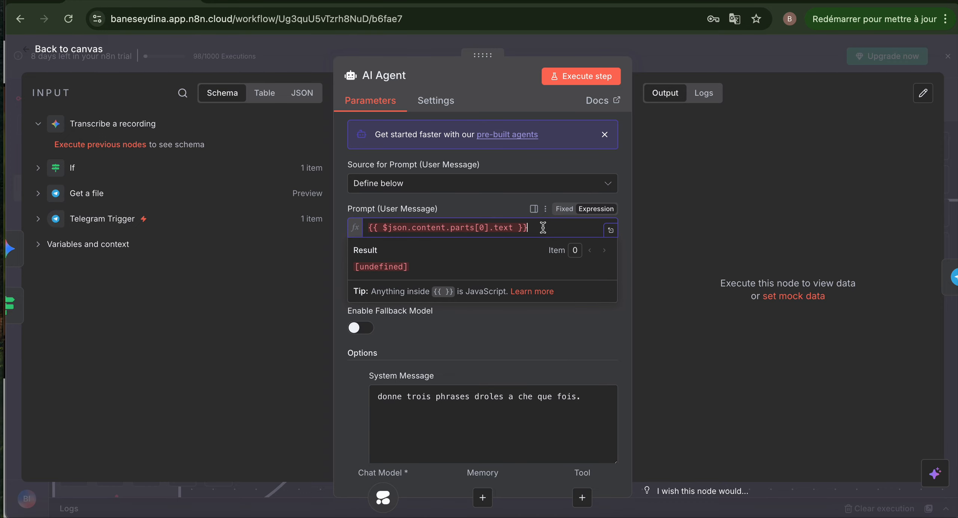
pyautogui.click(601, 218)
pyautogui.click(611, 231)
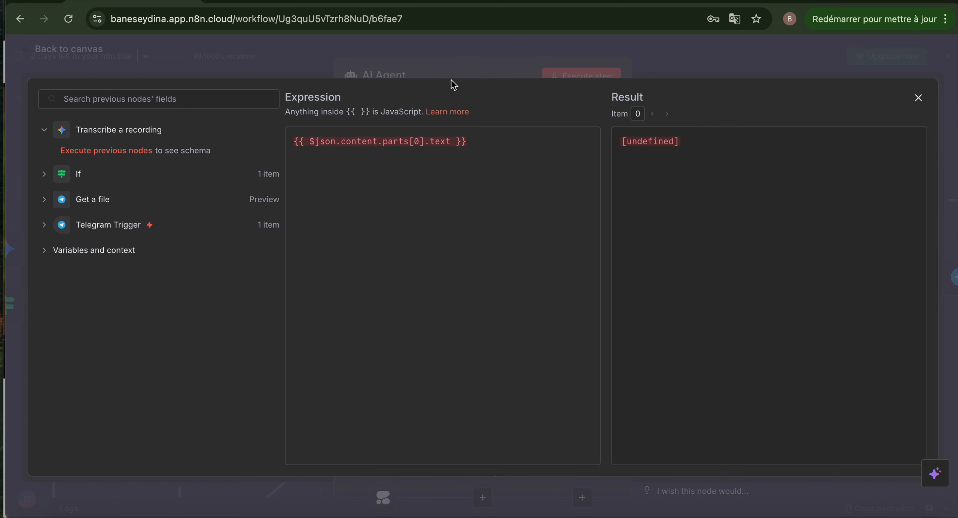
pyautogui.click(487, 146)
pyautogui.press('super+a')
pyautogui.press('BackSpace')
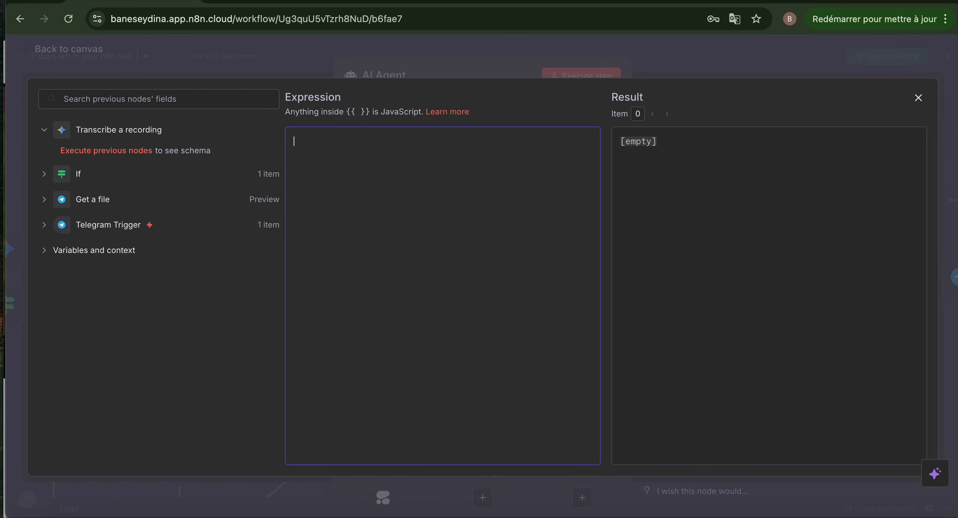
pyautogui.click(86, 131)
pyautogui.click(79, 156)
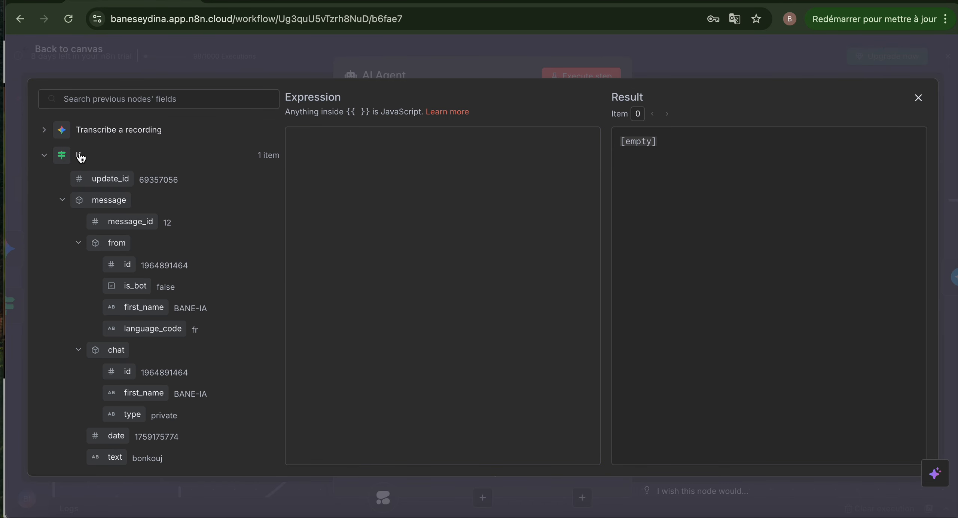
pyautogui.scroll(-3, 142, 281)
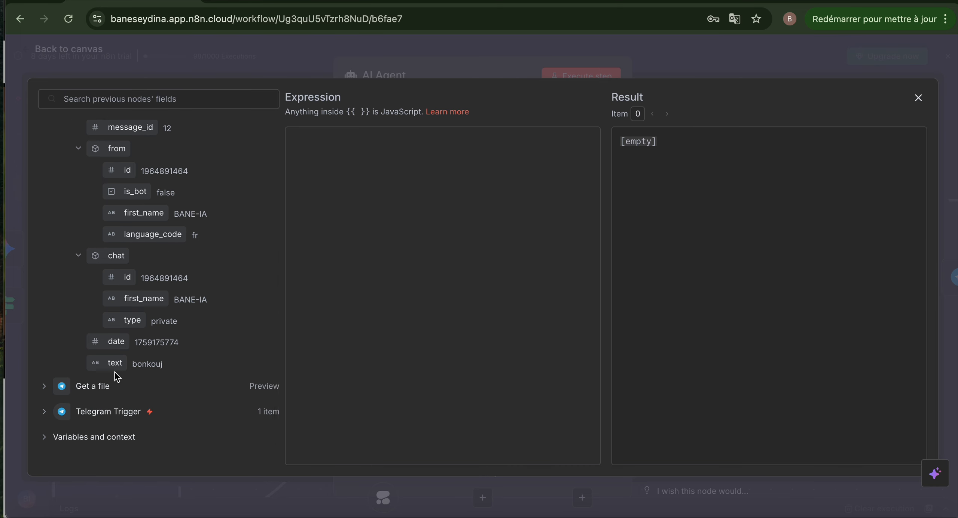
pyautogui.moveTo(112, 369); pyautogui.dragTo(350, 140)
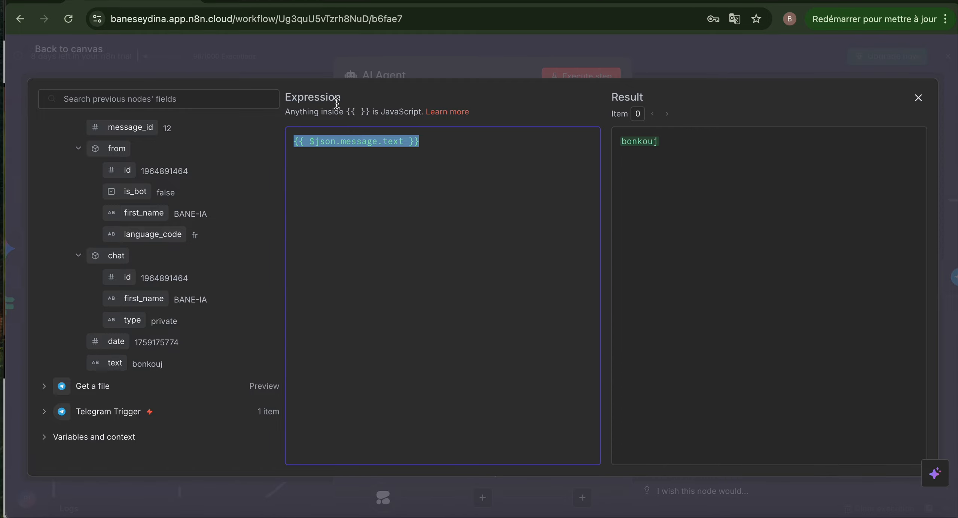
pyautogui.click(105, 56)
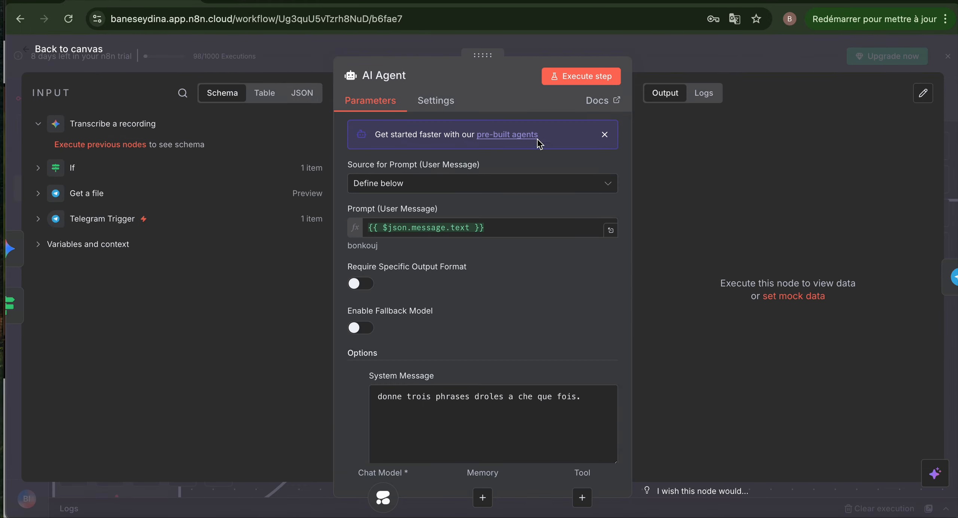
pyautogui.click(67, 49)
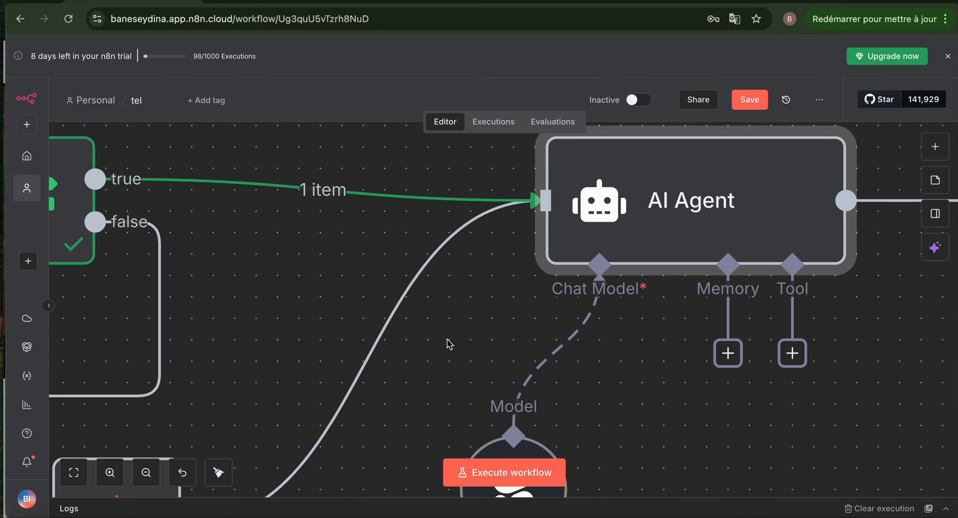
# - Execute the AI Agent and Send a text message nodes and check the bot's reply in Telegram
pyautogui.click(74, 473)
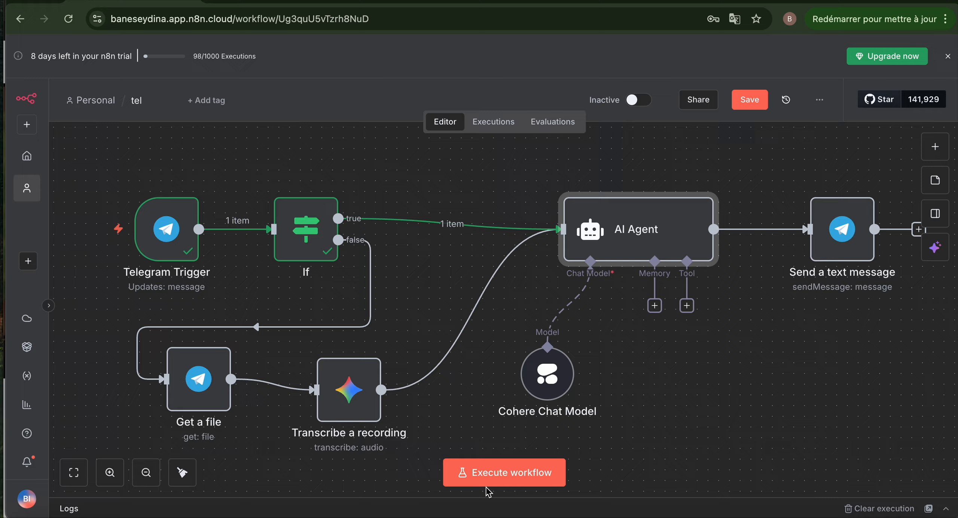
pyautogui.click(501, 473)
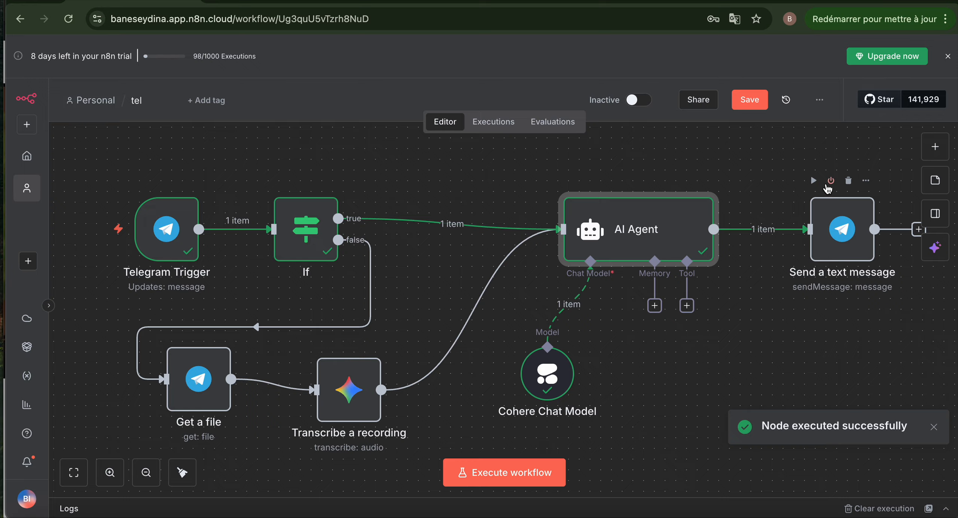
pyautogui.click(813, 180)
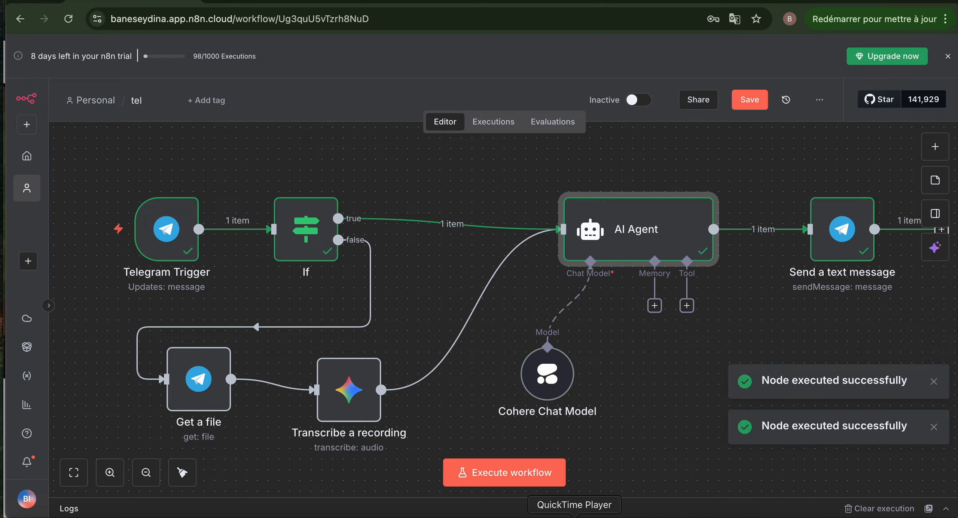
pyautogui.click(551, 516)
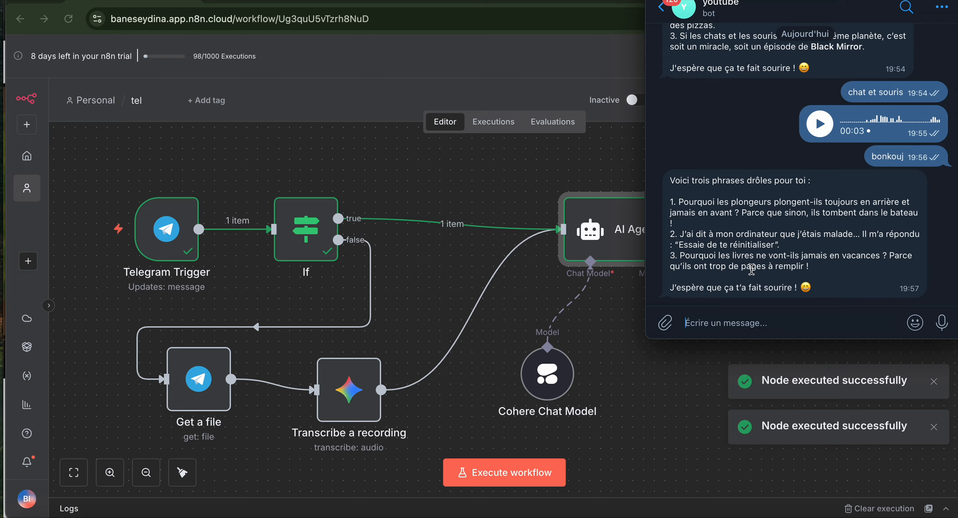
# - Execute the workflow and send a voice message to the youtube bot in Telegram
pyautogui.click(662, 359)
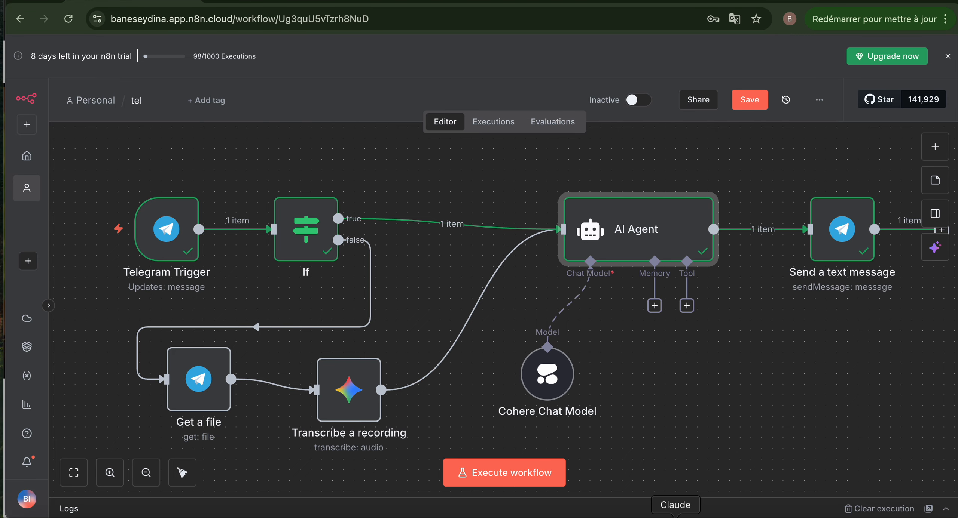
pyautogui.click(666, 515)
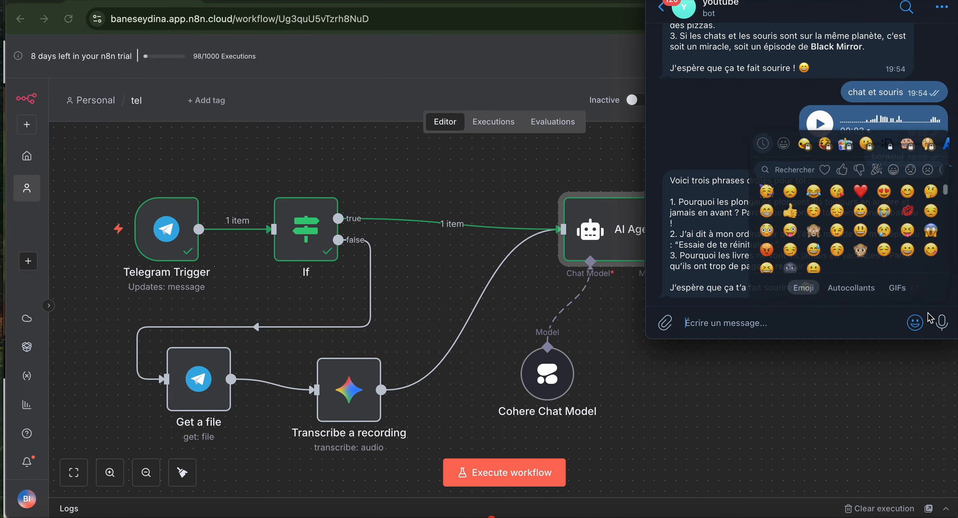
pyautogui.click(500, 463)
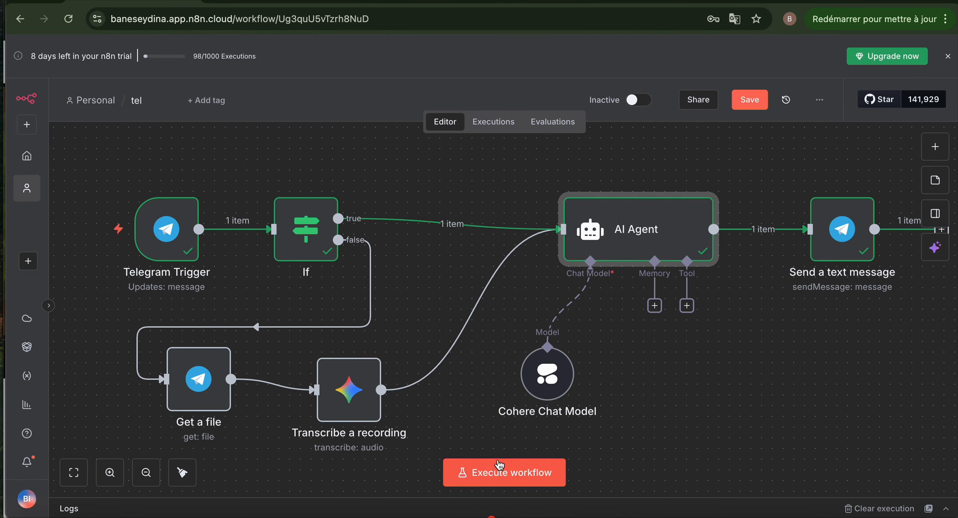
pyautogui.click(501, 464)
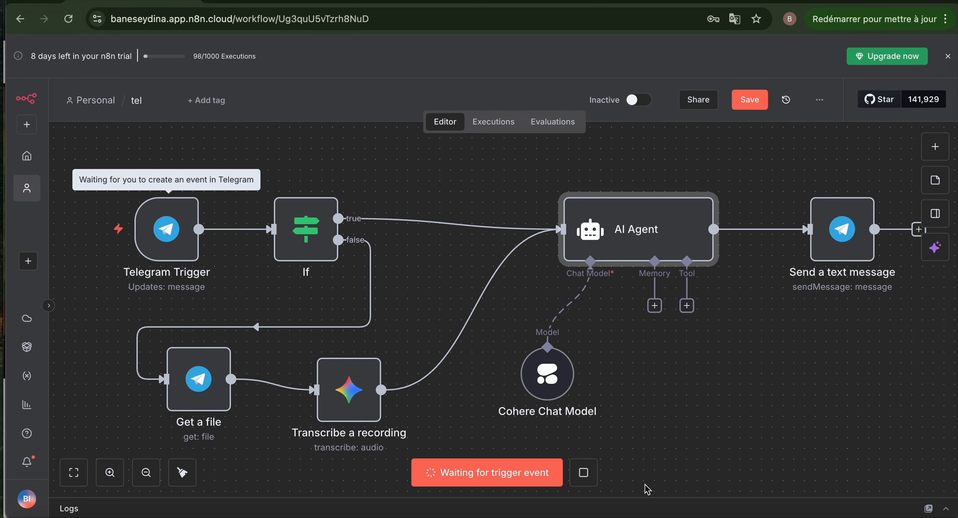
pyautogui.click(660, 515)
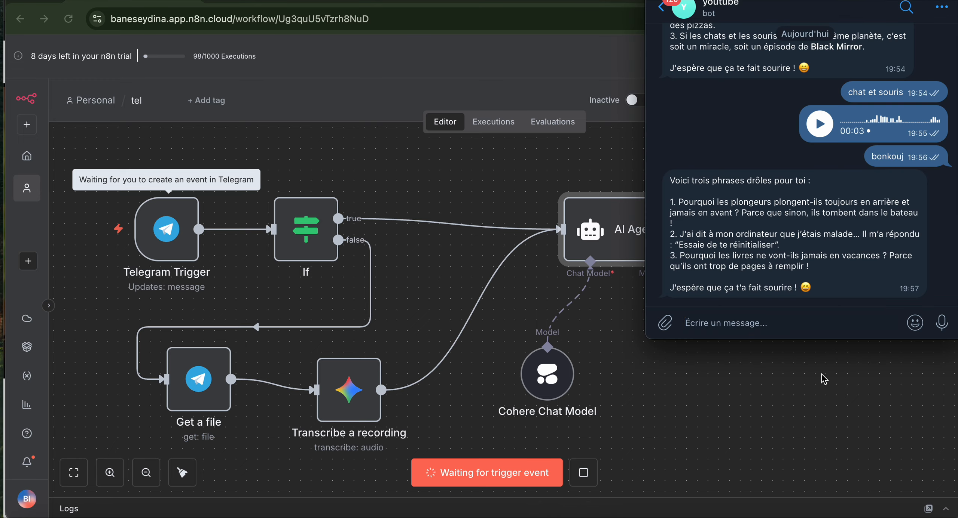
pyautogui.moveTo(941, 323); pyautogui.dragTo(944, 330)
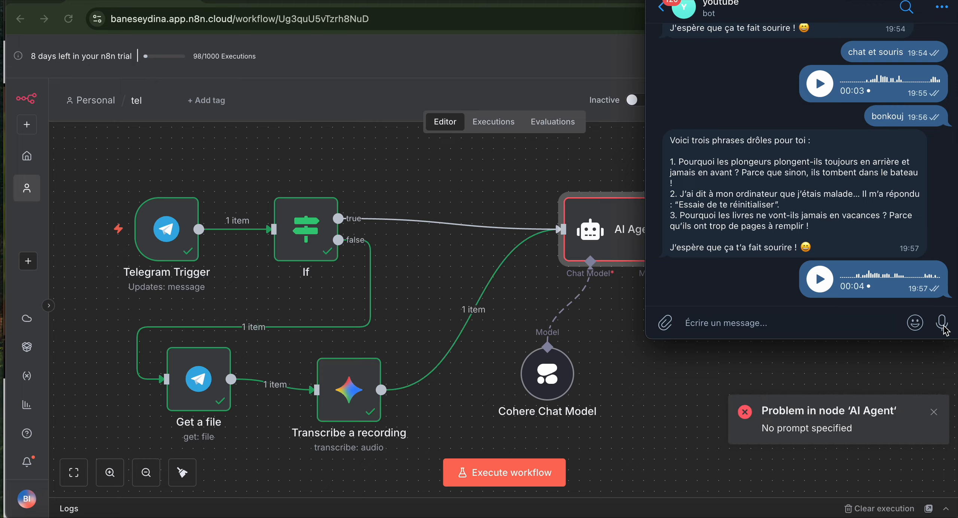
# - Check the AI Agent's user prompt expression against the Transcribe a recording input and return to the canvas
pyautogui.click(907, 342)
pyautogui.click(661, 228)
pyautogui.moveTo(660, 229)
pyautogui.mouseDown()
pyautogui.moveTo(662, 183)
pyautogui.moveTo(664, 216)
pyautogui.mouseUp()
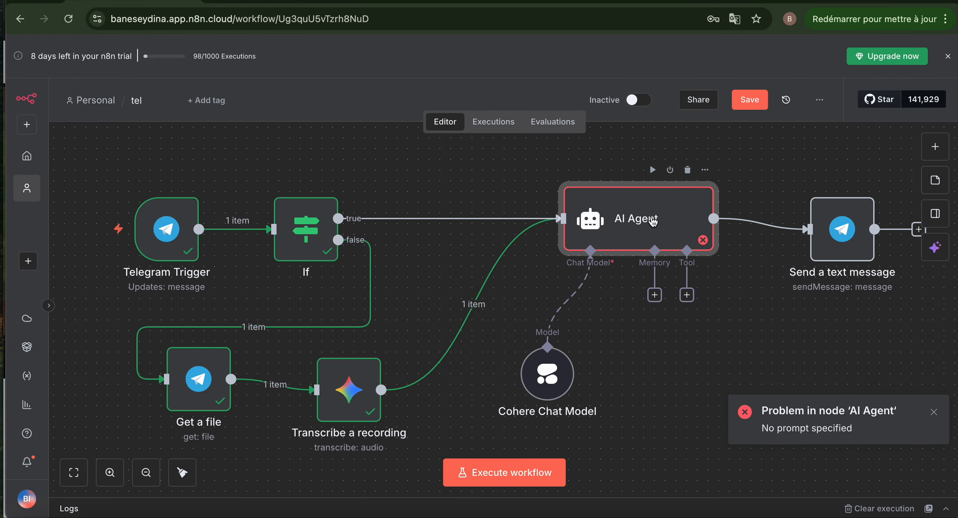
pyautogui.doubleClick(653, 221)
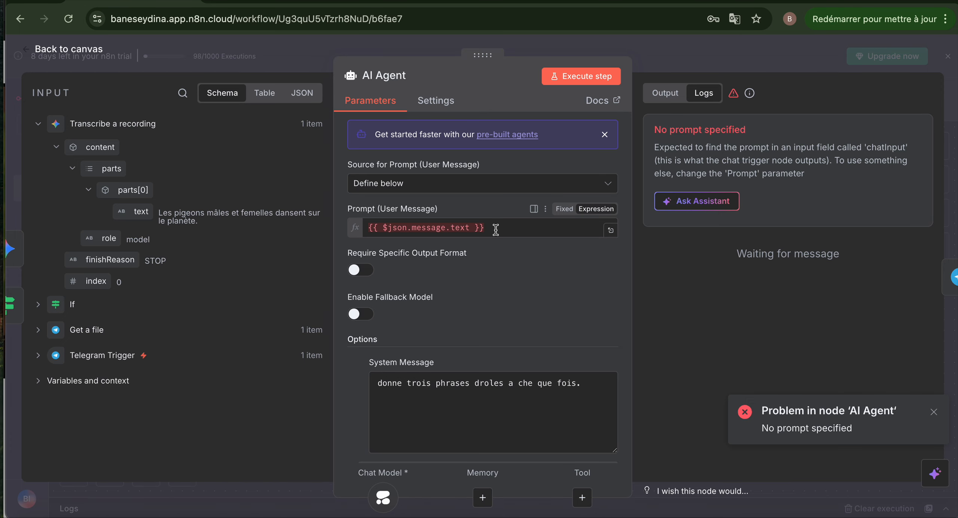
pyautogui.click(37, 52)
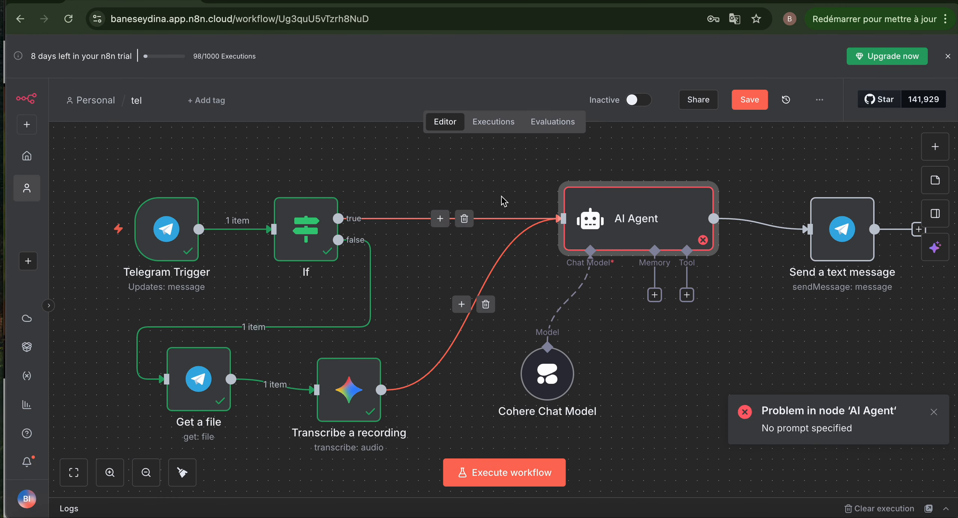
# - Delete both incoming connections of AI Agent and add an Edit Fields (Set) node to the If node's true output
pyautogui.click(464, 219)
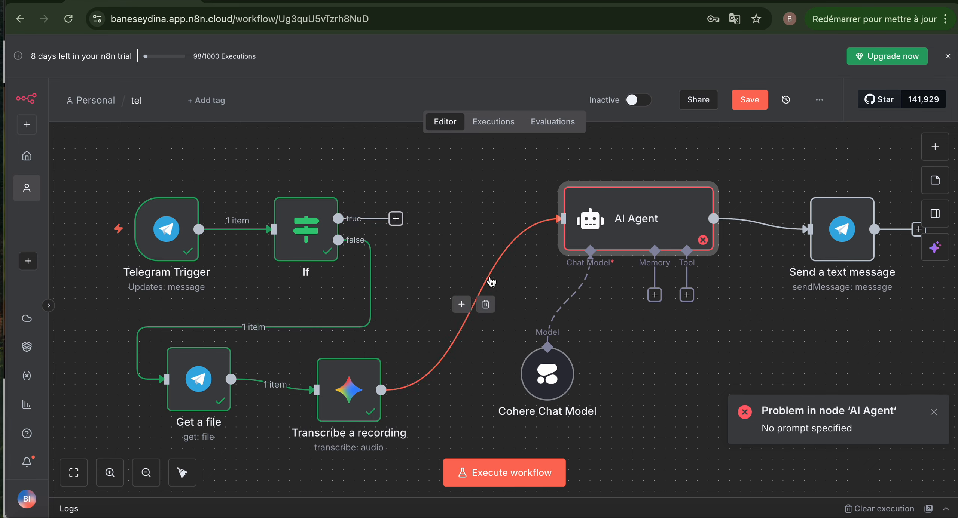
pyautogui.click(486, 306)
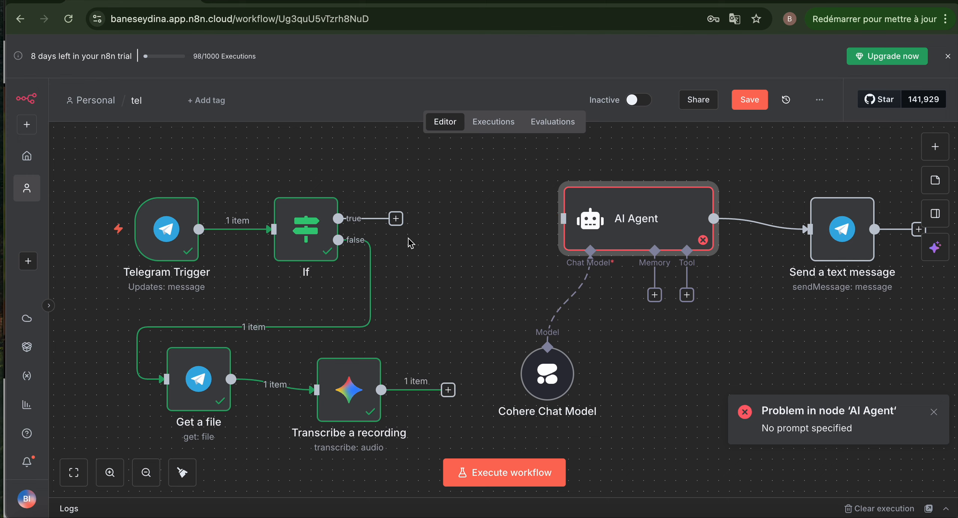
pyautogui.click(395, 219)
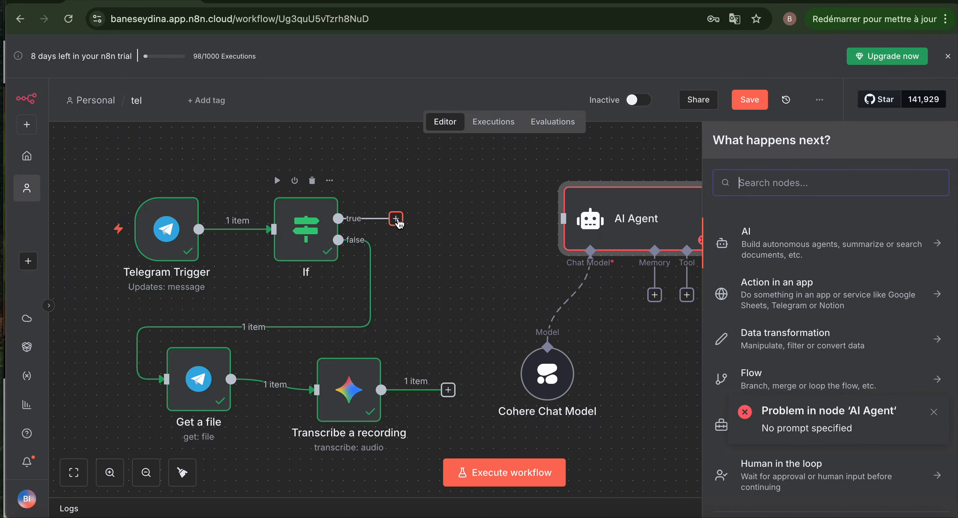
pyautogui.write('edif')
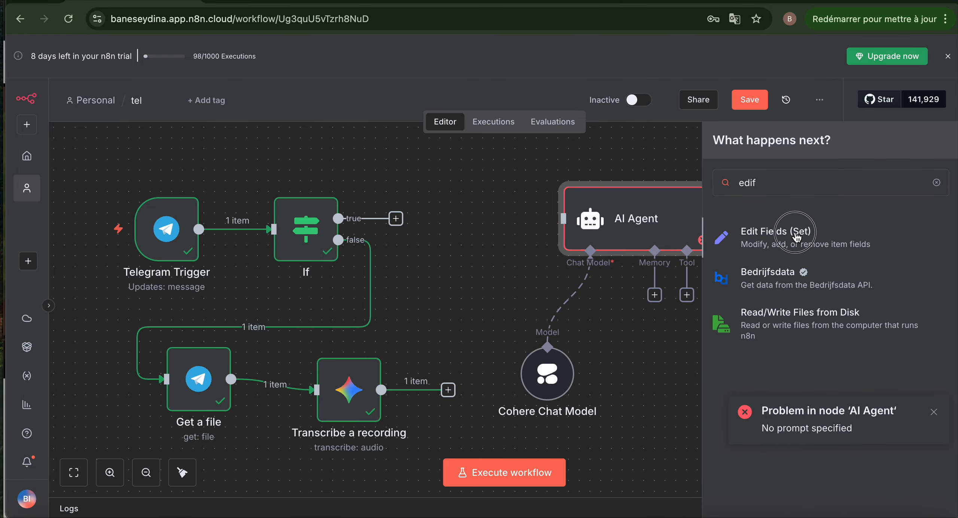
pyautogui.click(801, 237)
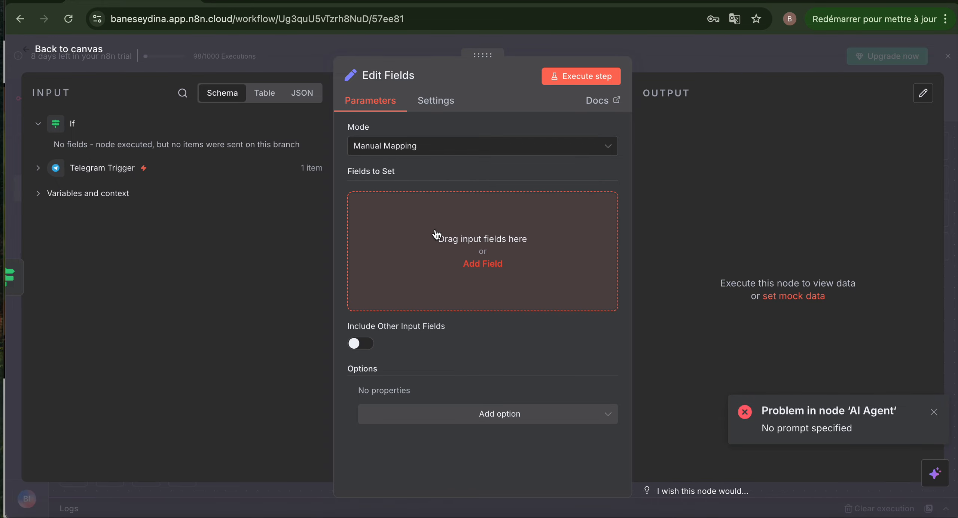
# - Add a string field named "text" with no value to Edit Fields and return to the canvas
pyautogui.click(67, 128)
pyautogui.click(78, 153)
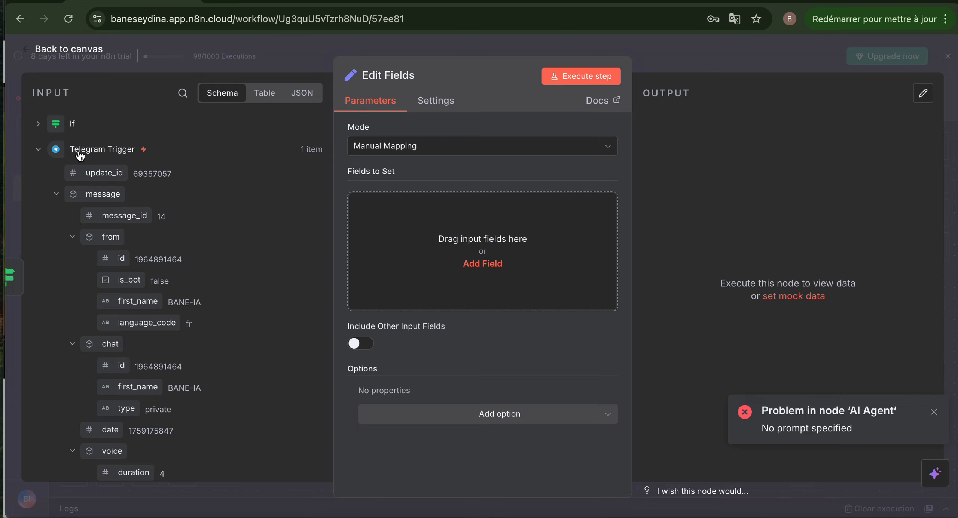
pyautogui.scroll(-5, 224, 418)
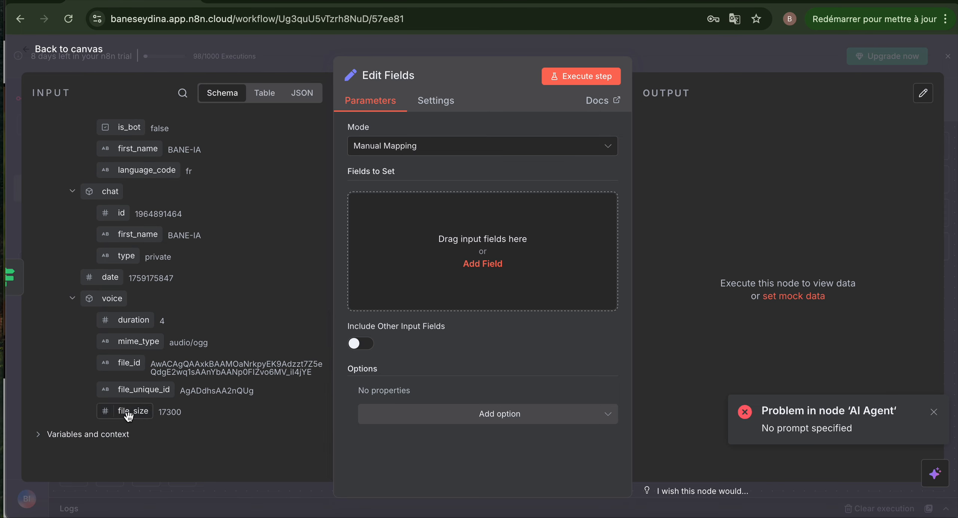
pyautogui.moveTo(128, 416); pyautogui.dragTo(438, 223)
pyautogui.click(405, 204)
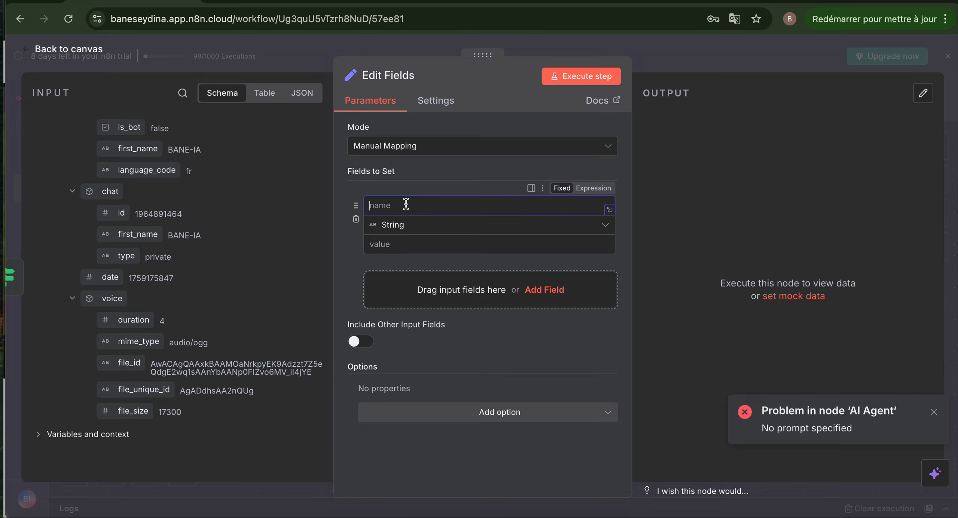
pyautogui.write('text')
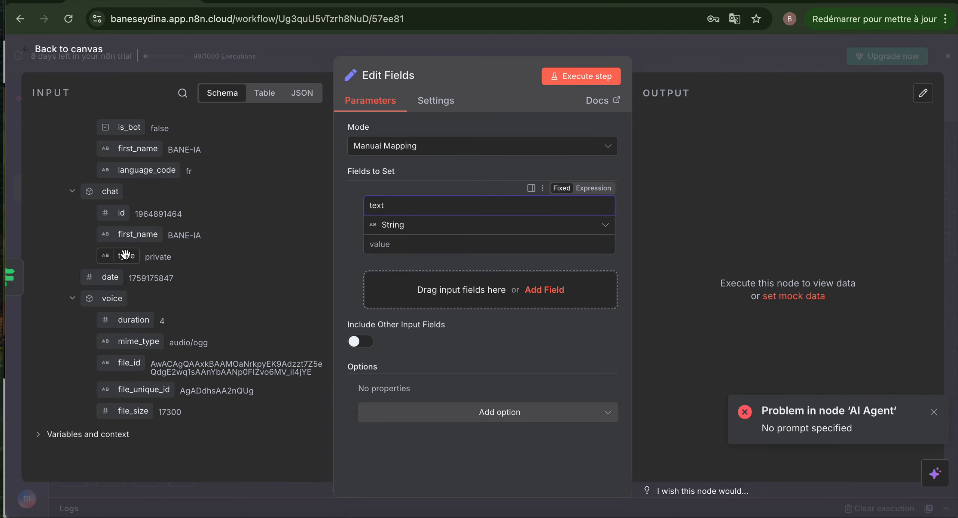
pyautogui.click(73, 49)
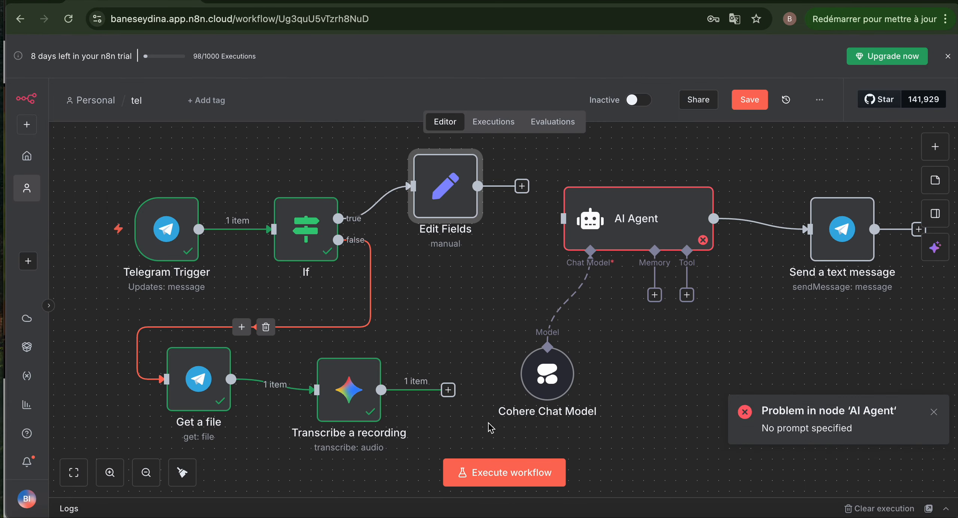
# - Move Edit Fields closer to AI Agent, connect Transcribe a recording to it, and add a second string field "text" holding the transcription's content.parts[0].text
pyautogui.moveTo(446, 210); pyautogui.dragTo(488, 231)
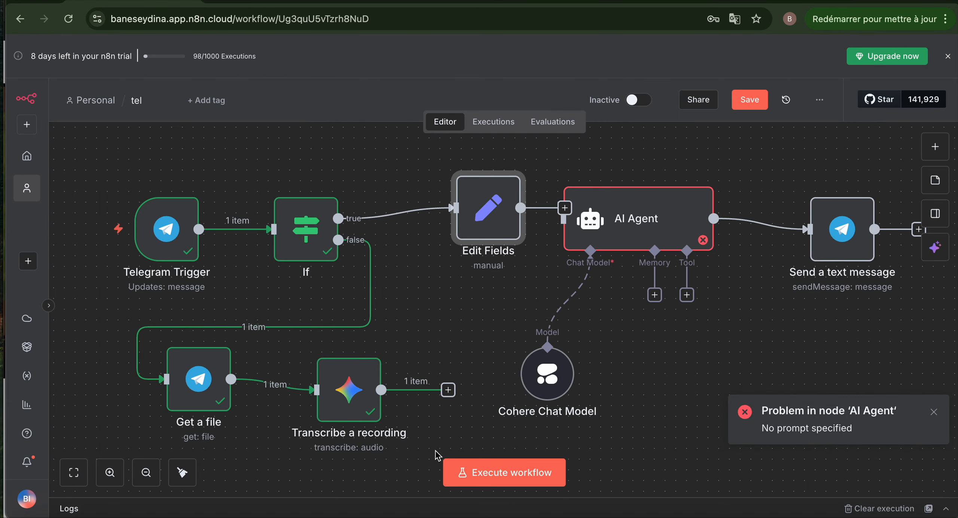
pyautogui.moveTo(447, 388); pyautogui.dragTo(455, 209)
pyautogui.doubleClick(478, 218)
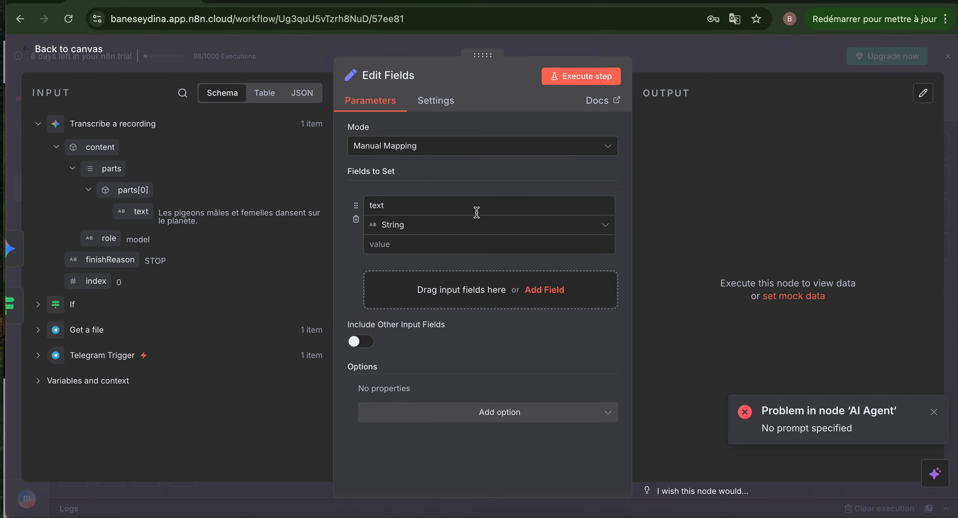
pyautogui.click(404, 296)
pyautogui.click(396, 278)
pyautogui.write('text')
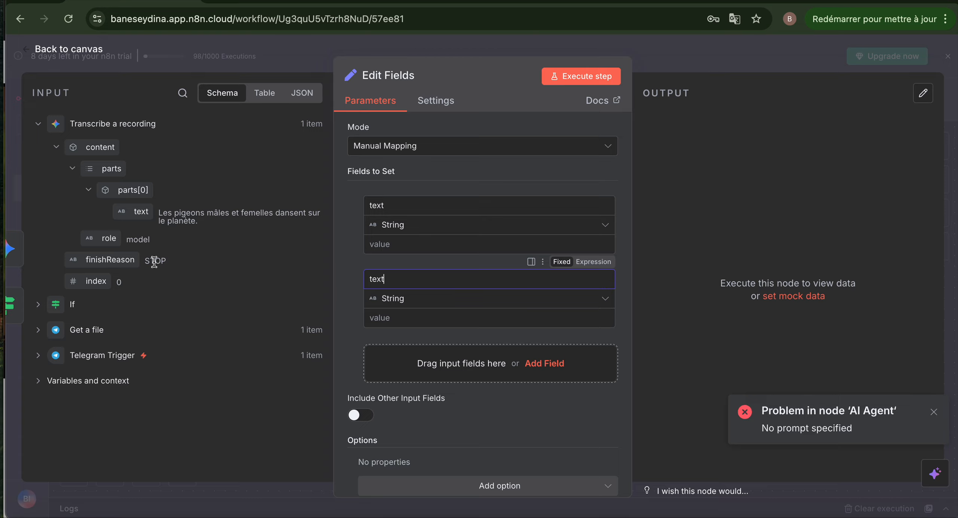
pyautogui.moveTo(141, 212); pyautogui.dragTo(385, 318)
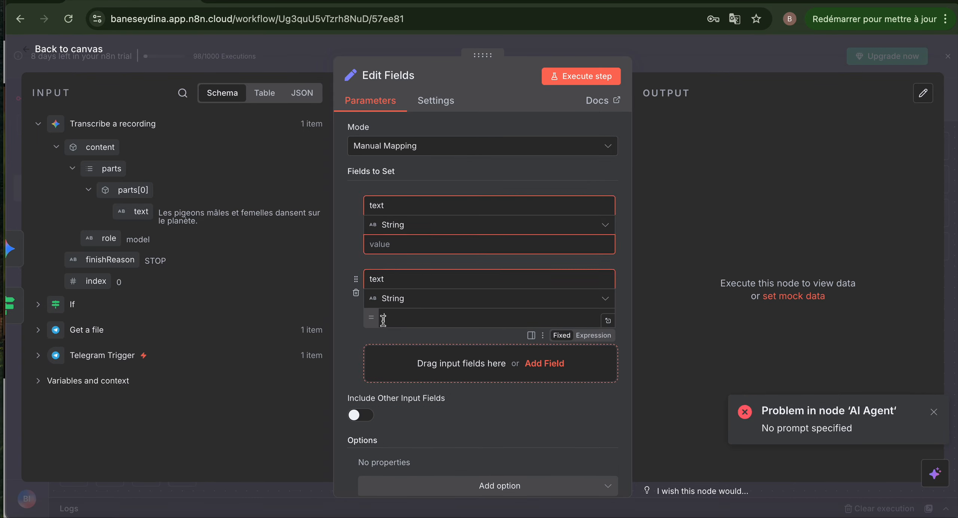
pyautogui.click(60, 52)
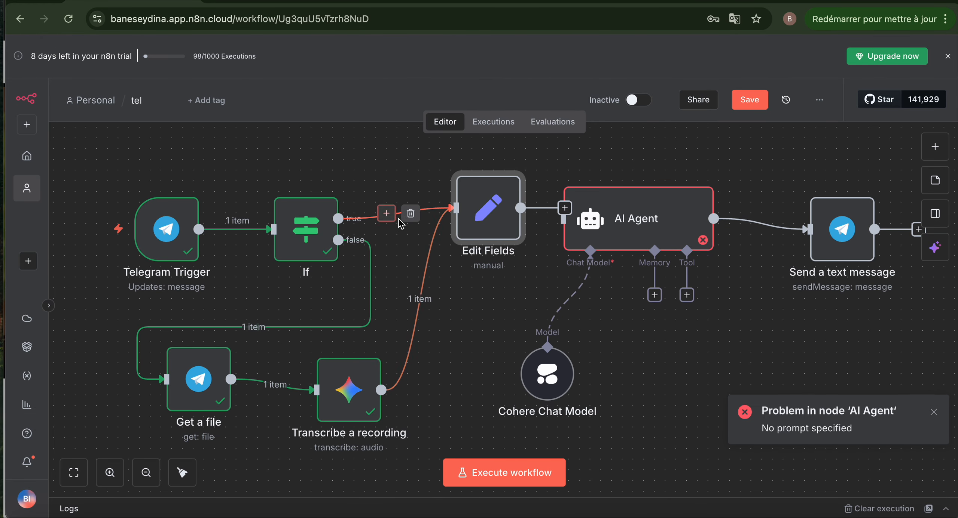
# - Remove the connection from If to Edit Fields, execute the workflow and send "bonjour" to the youtube bot in Telegram
pyautogui.click(408, 220)
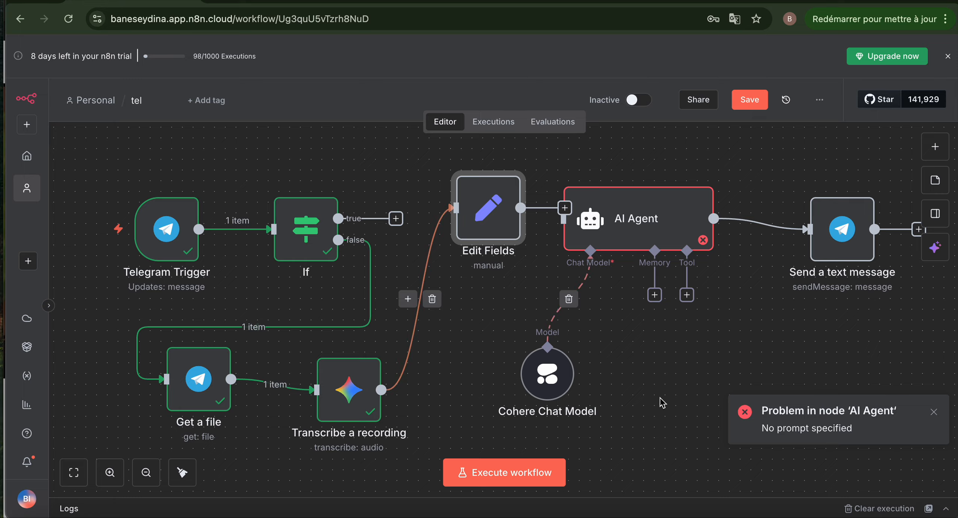
pyautogui.click(513, 485)
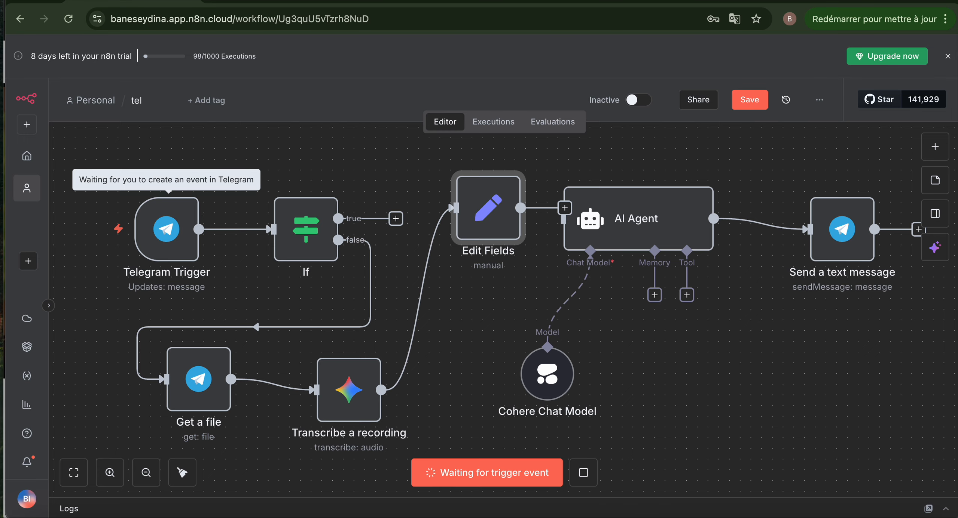
pyautogui.click(552, 517)
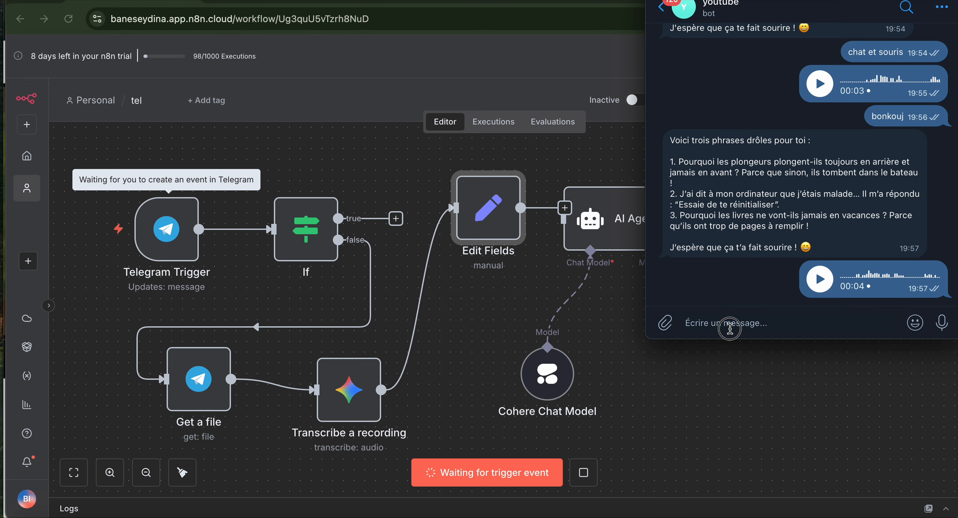
pyautogui.write('b')
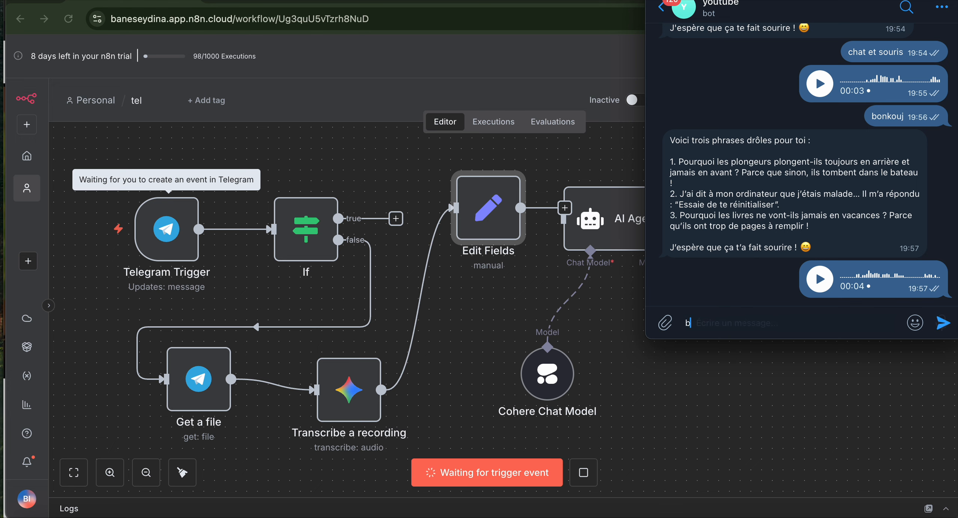
pyautogui.write('onjour')
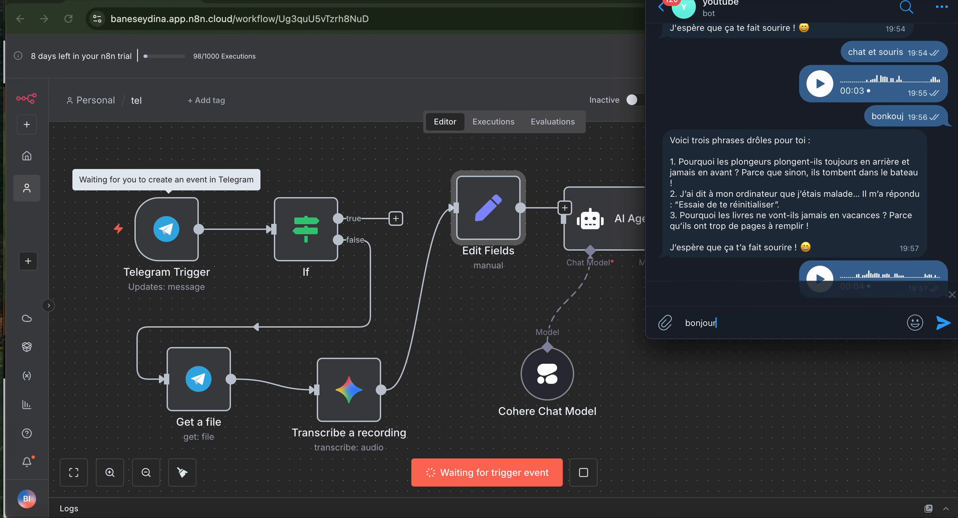
pyautogui.press('Return')
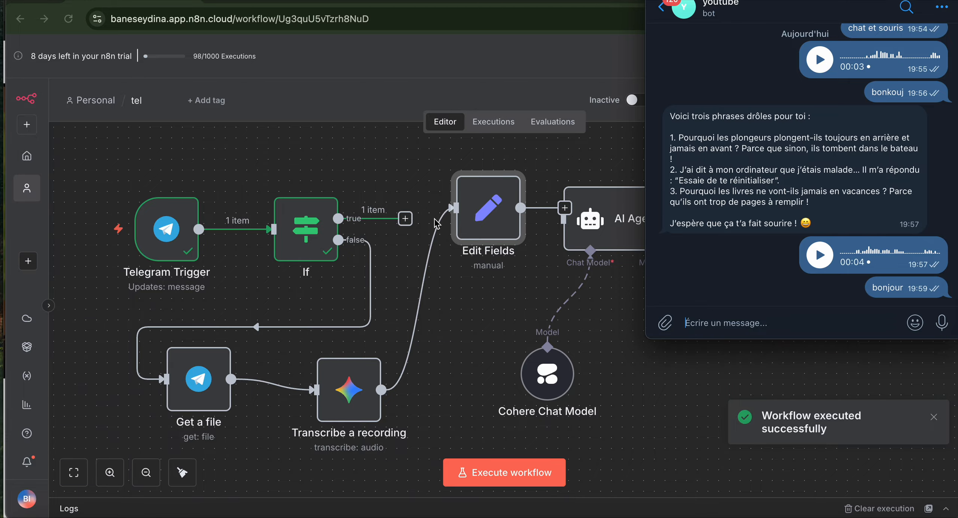
# - Connect the If node's true output to Edit Fields and map the first "text" field to the If node's message.text
pyautogui.click(406, 220)
pyautogui.click(406, 219)
pyautogui.moveTo(406, 220); pyautogui.dragTo(457, 209)
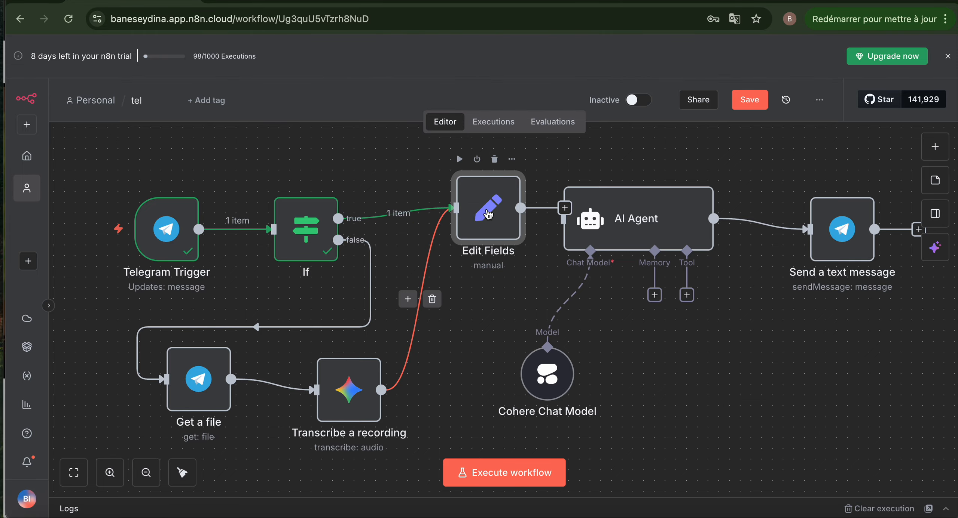
pyautogui.doubleClick(488, 214)
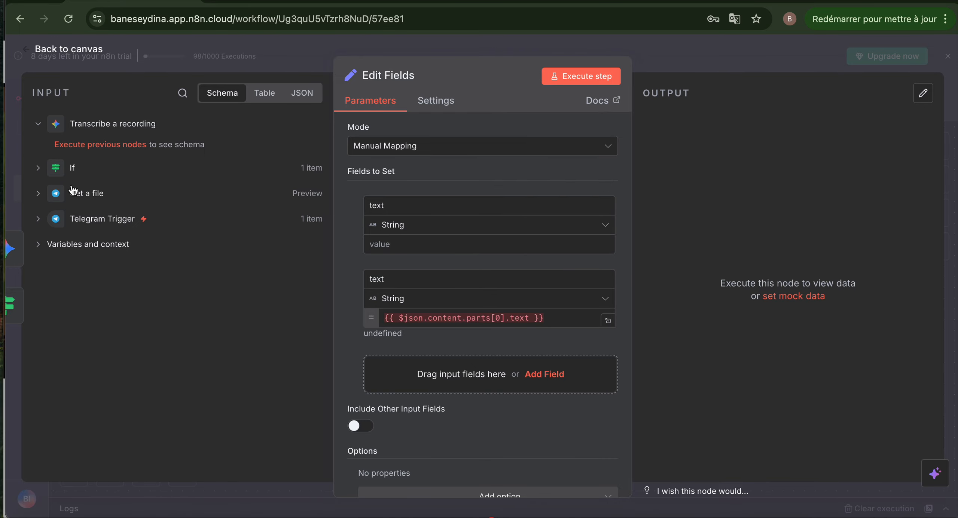
pyautogui.click(71, 169)
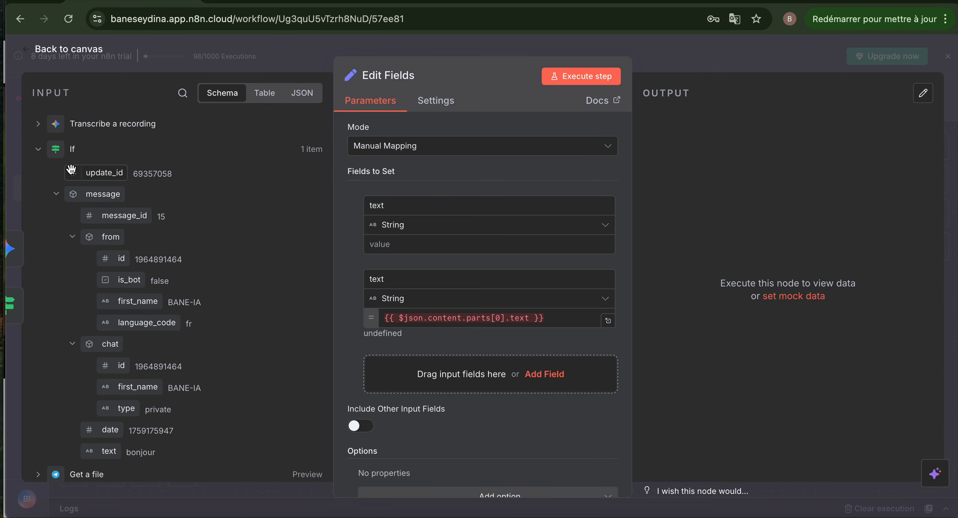
pyautogui.scroll(-2, 153, 445)
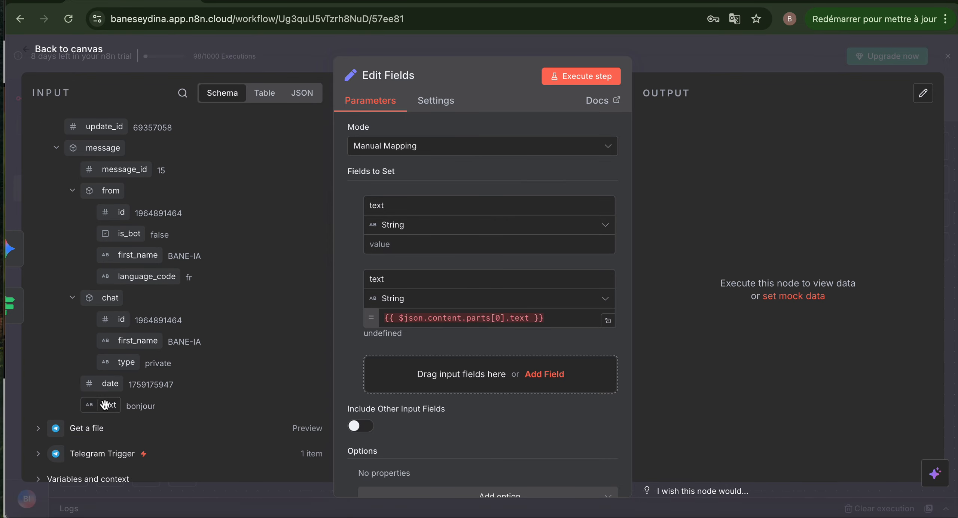
pyautogui.moveTo(106, 406); pyautogui.dragTo(378, 245)
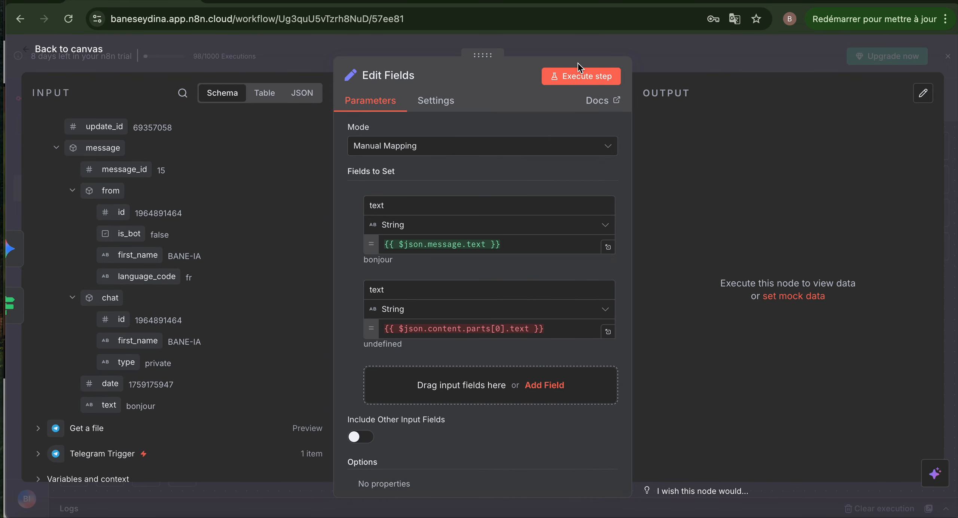
# - Execute the Edit Fields step and adjust the placement of the nodes around AI Agent on the canvas
pyautogui.click(577, 73)
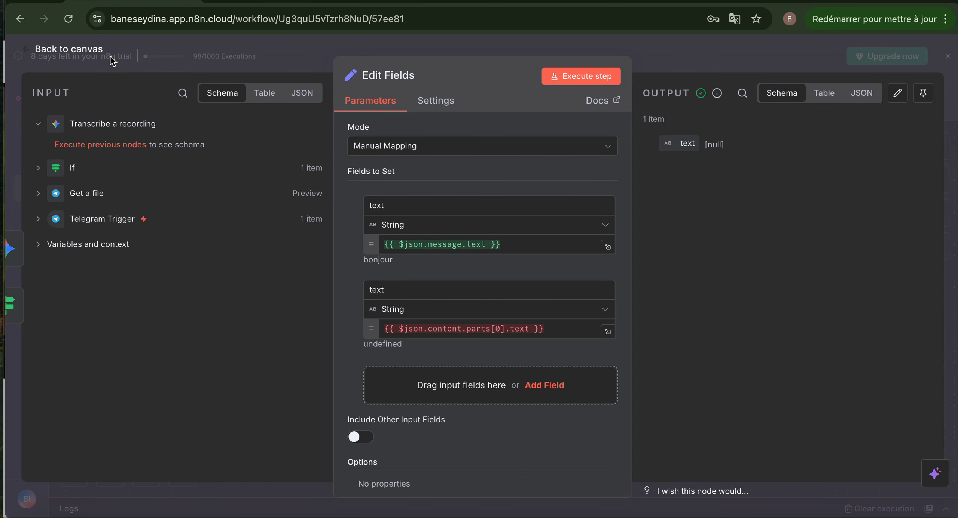
pyautogui.click(87, 52)
pyautogui.moveTo(479, 225); pyautogui.dragTo(437, 236)
pyautogui.moveTo(656, 214); pyautogui.dragTo(677, 215)
pyautogui.moveTo(544, 218); pyautogui.dragTo(585, 220)
# - Replace the AI Agent's user message prompt with the "text" value from Edit Fields, {{ $json.text }}, and return to the canvas
pyautogui.click(624, 227)
pyautogui.doubleClick(624, 227)
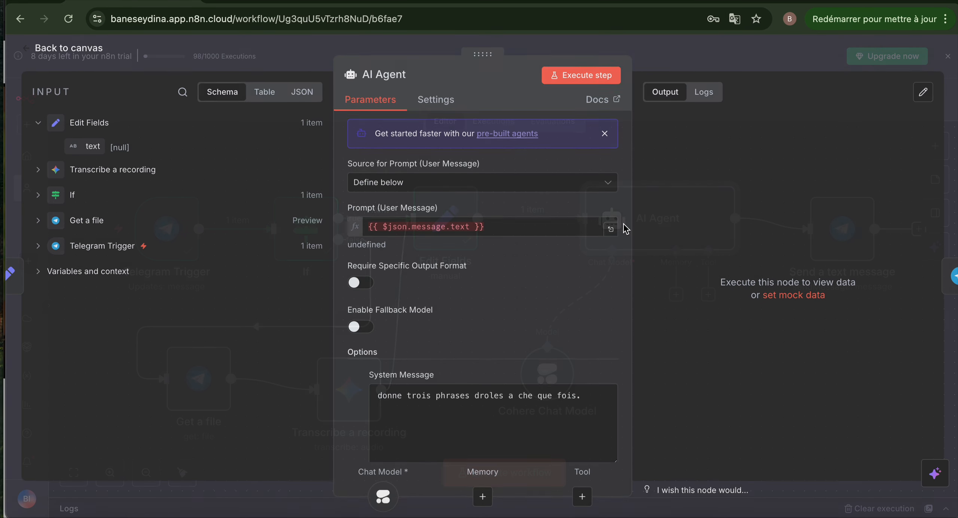
pyautogui.tripleClick(503, 222)
pyautogui.press('BackSpace')
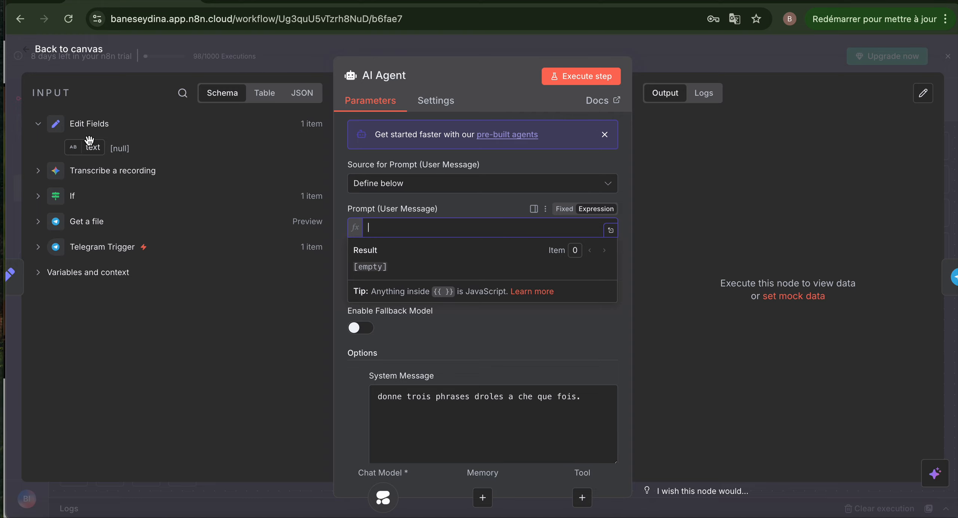
pyautogui.moveTo(89, 142); pyautogui.dragTo(392, 227)
pyautogui.click(234, 159)
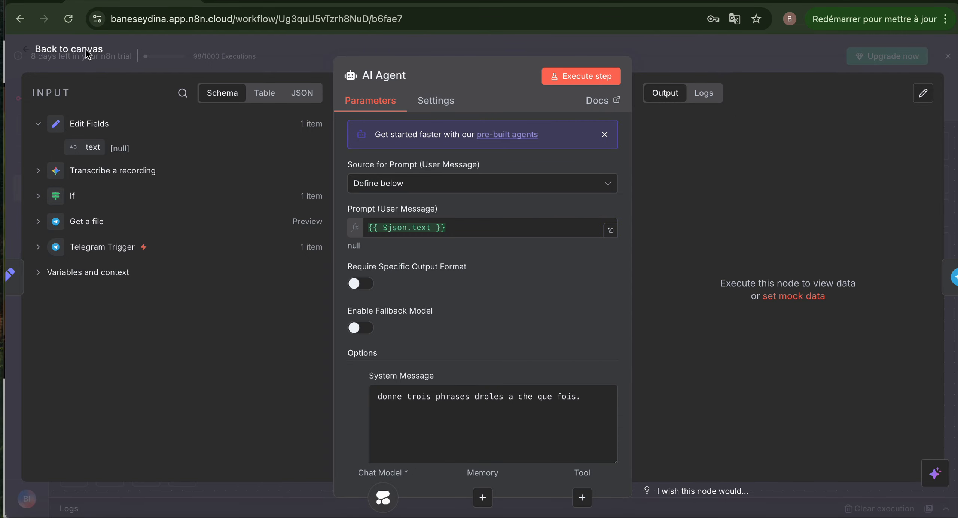
pyautogui.click(64, 67)
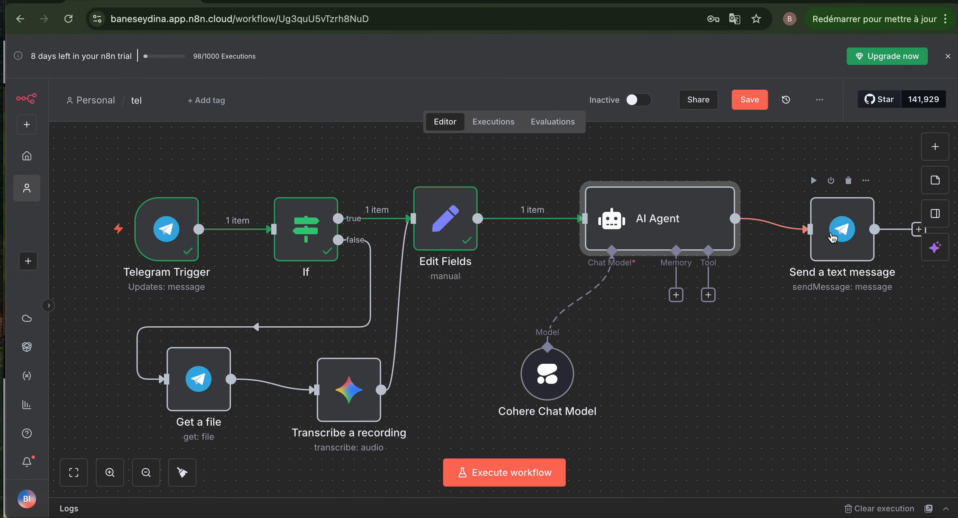
# - Align the Send a text message node level with AI Agent and save the workflow
pyautogui.click(73, 473)
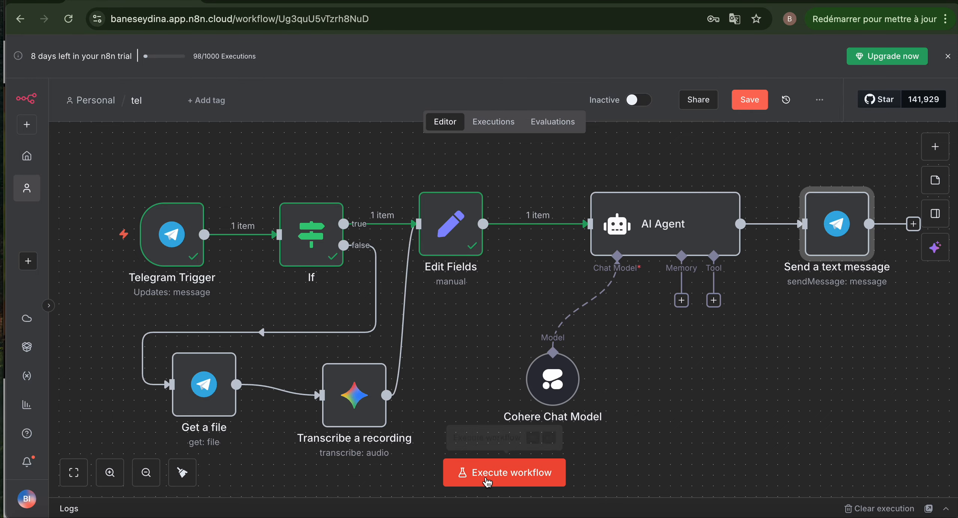
pyautogui.click(749, 99)
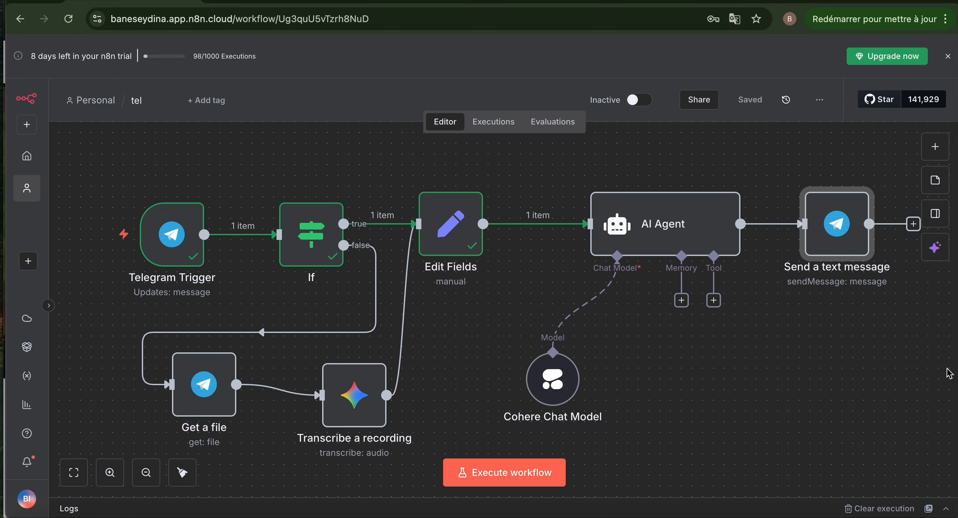
pyautogui.moveTo(955, 361); pyautogui.dragTo(786, 347)
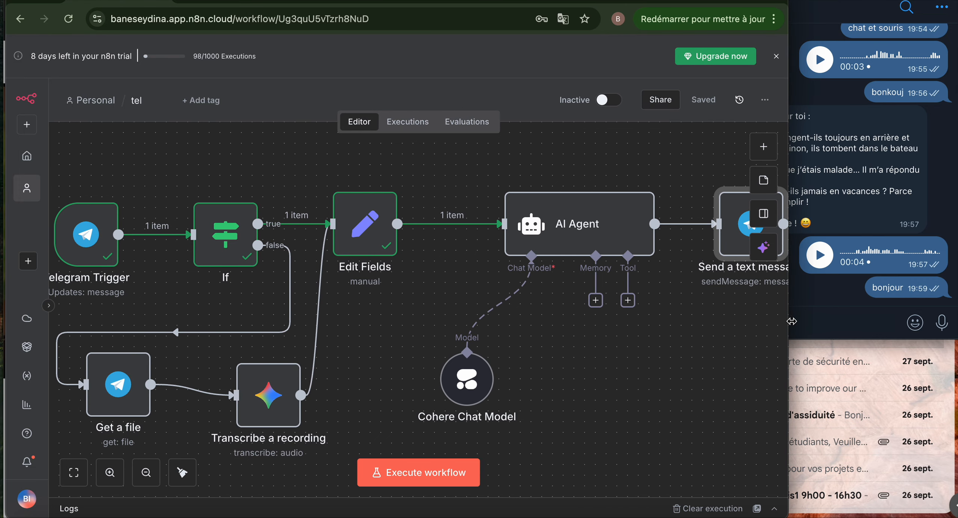
pyautogui.click(839, 321)
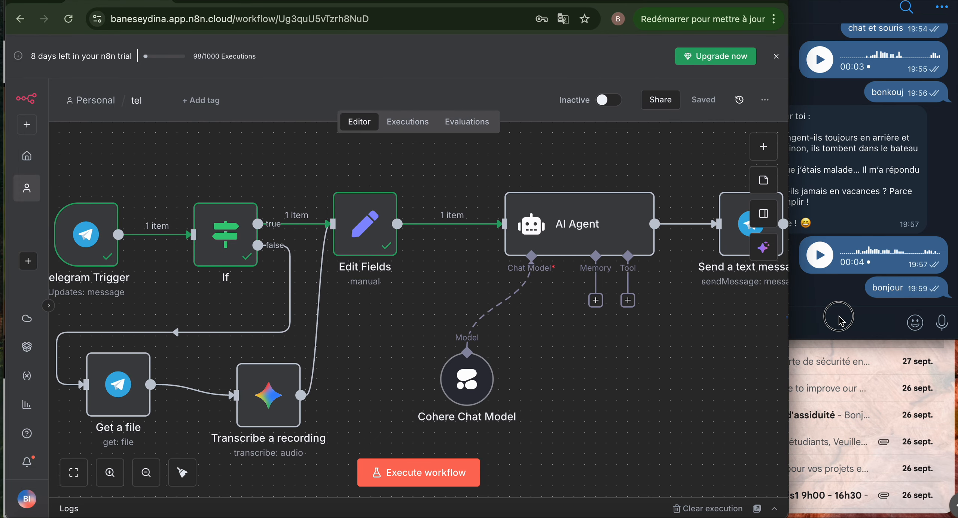
pyautogui.doubleClick(787, 314)
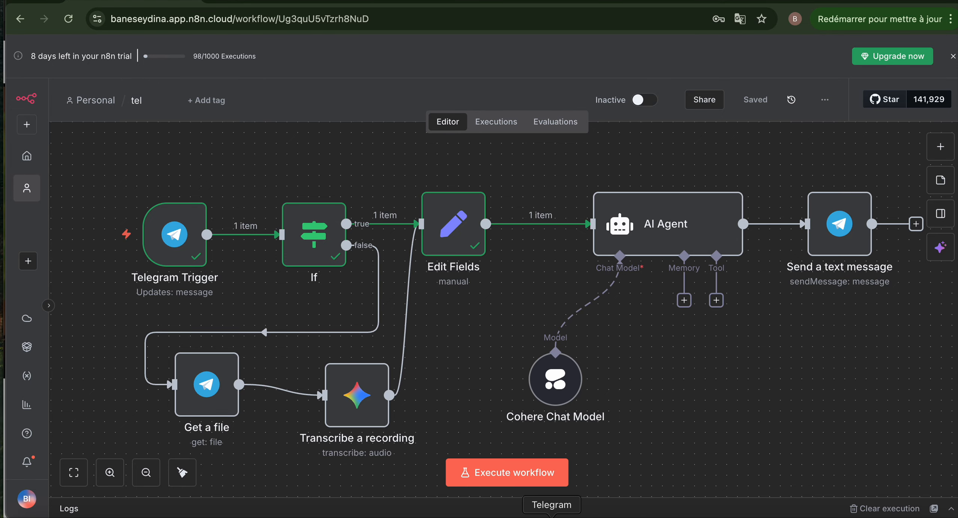
# - Switch to Telegram and send "chat et pigeon" to the youtube bot
pyautogui.click(551, 517)
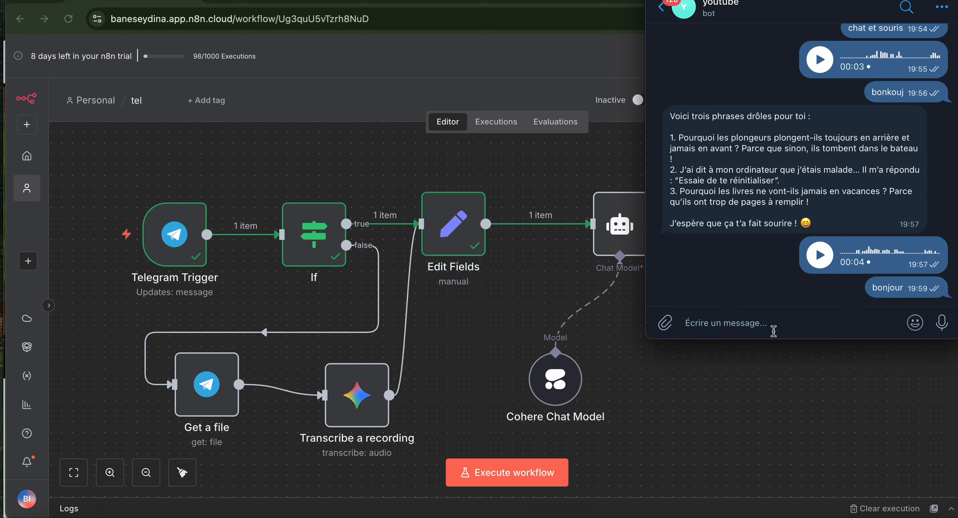
pyautogui.write('chat')
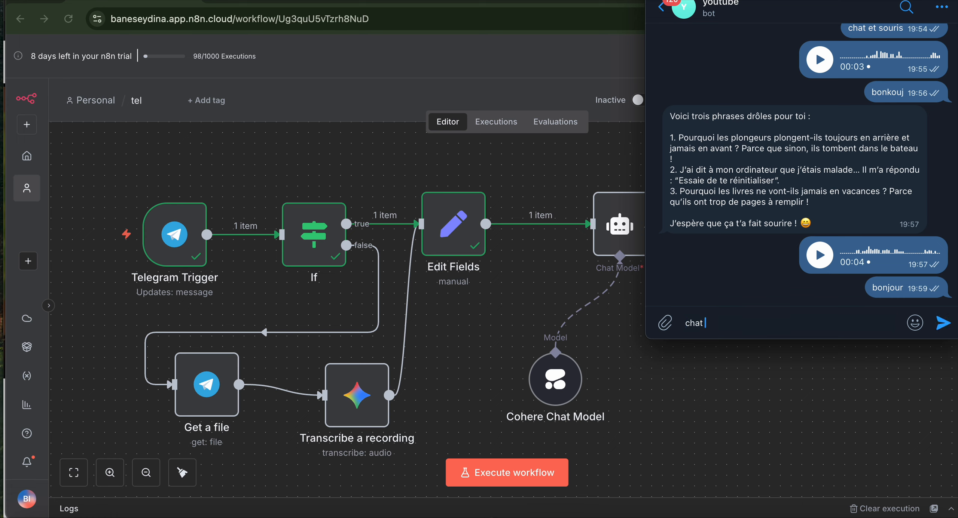
pyautogui.write('  et pigeon')
pyautogui.press('Return')
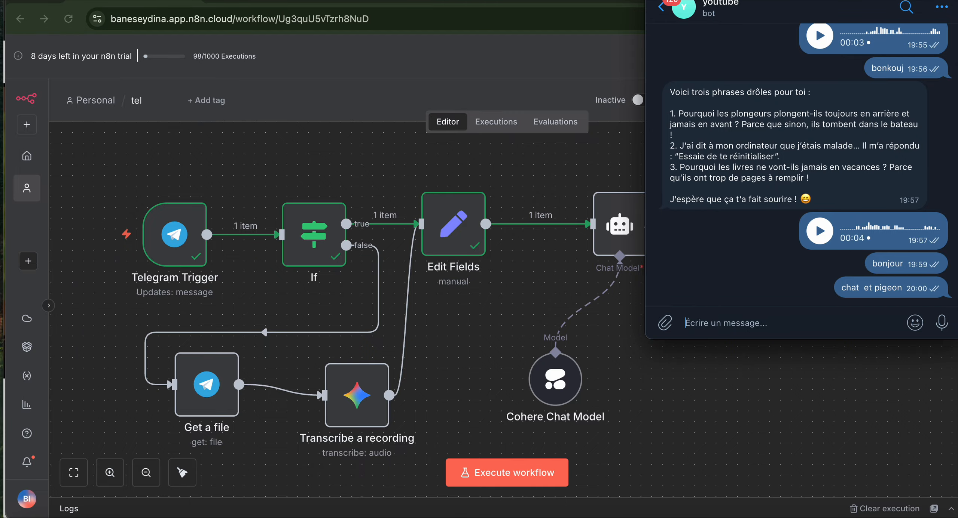
# - Activate the workflow and test the youtube bot in Telegram with the text "chaat et pigeon" and a 4-second voice message
pyautogui.click(632, 419)
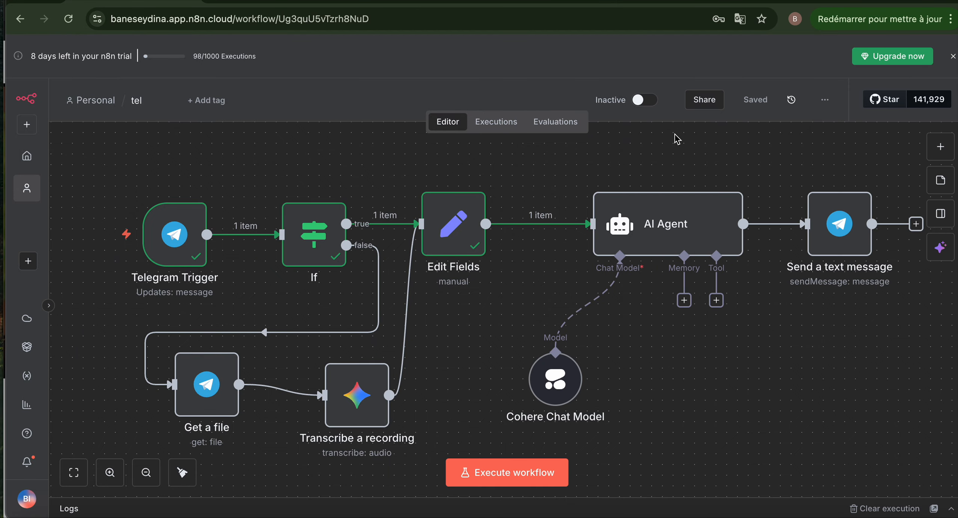
pyautogui.click(651, 107)
pyautogui.press('super+Tab')
pyautogui.write('chaat et pigeon')
pyautogui.press('Return')
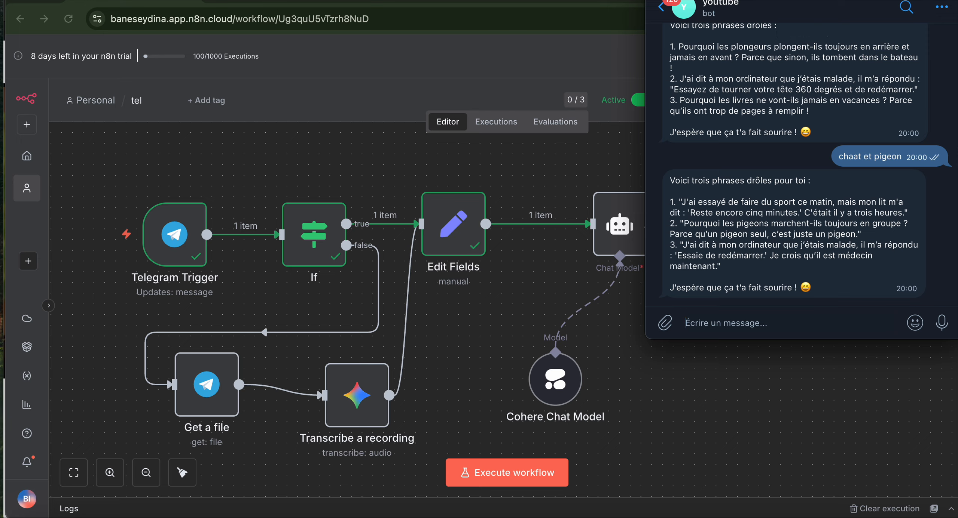
pyautogui.moveTo(946, 329); pyautogui.dragTo(946, 329)
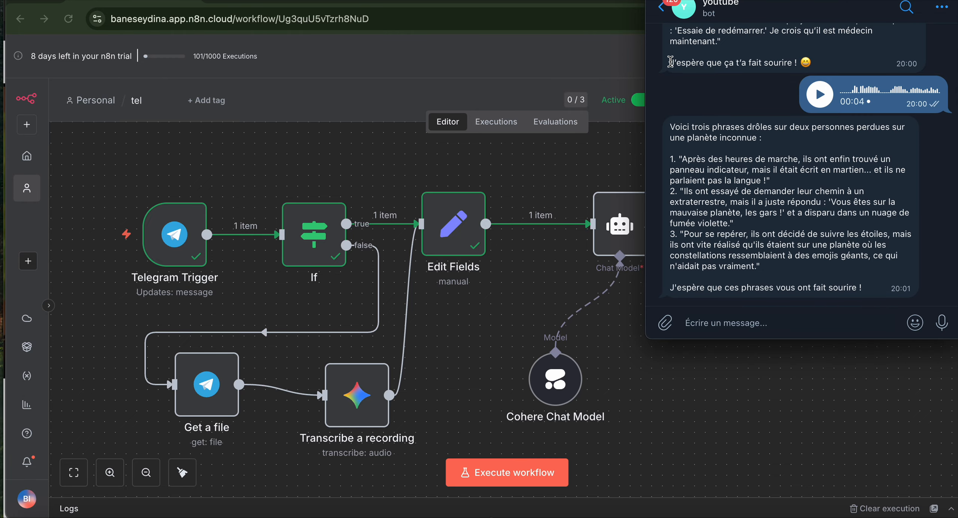
# - Return to the workflow and align Transcribe a recording level with Get a file, and Edit Fields level with AI Agent but farther from If
pyautogui.click(722, 453)
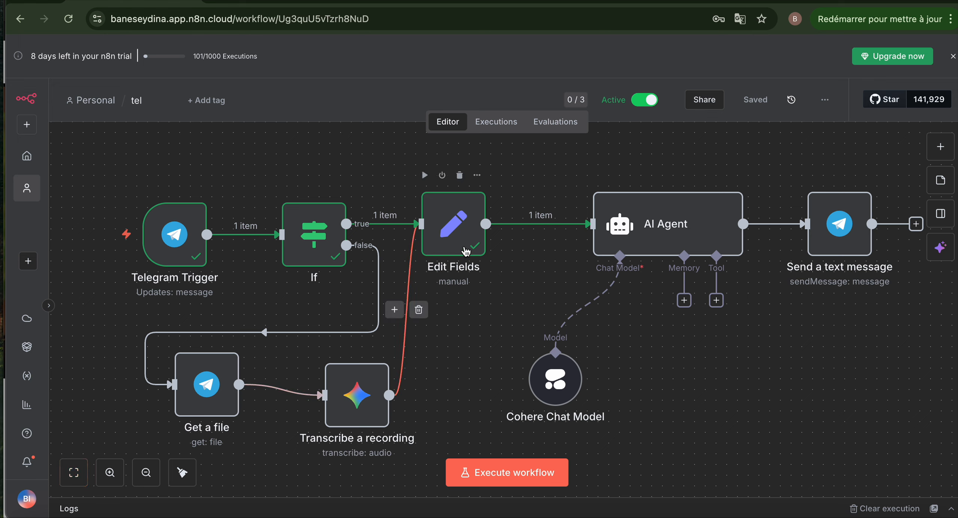
pyautogui.moveTo(452, 236); pyautogui.dragTo(473, 268)
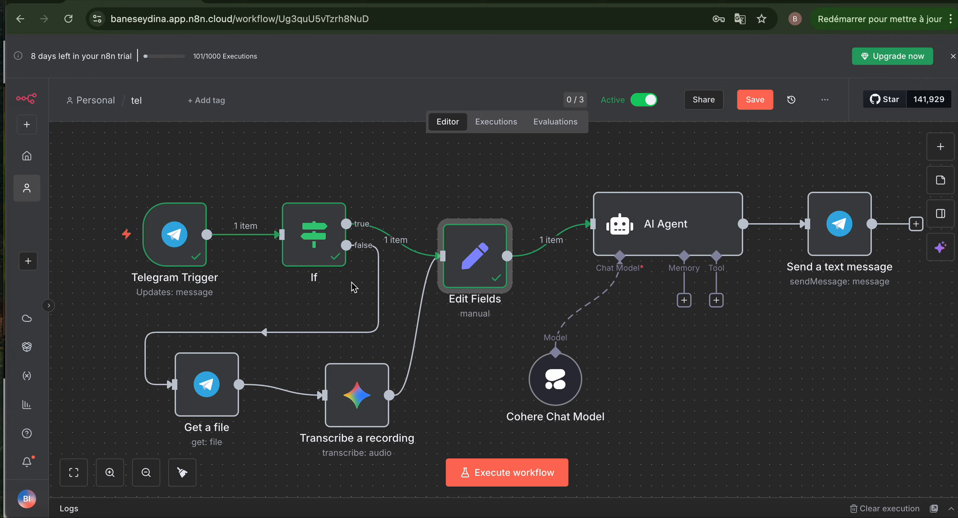
pyautogui.click(359, 403)
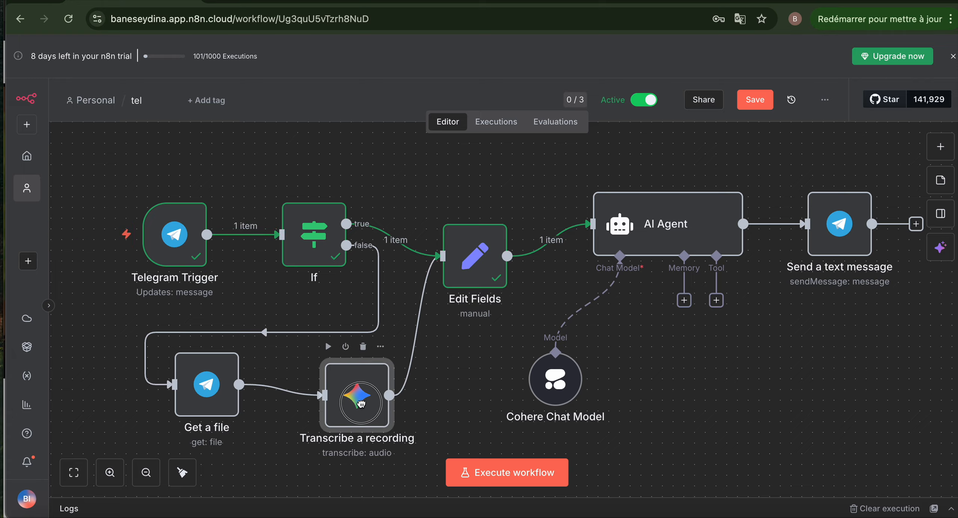
pyautogui.moveTo(359, 403); pyautogui.dragTo(362, 399)
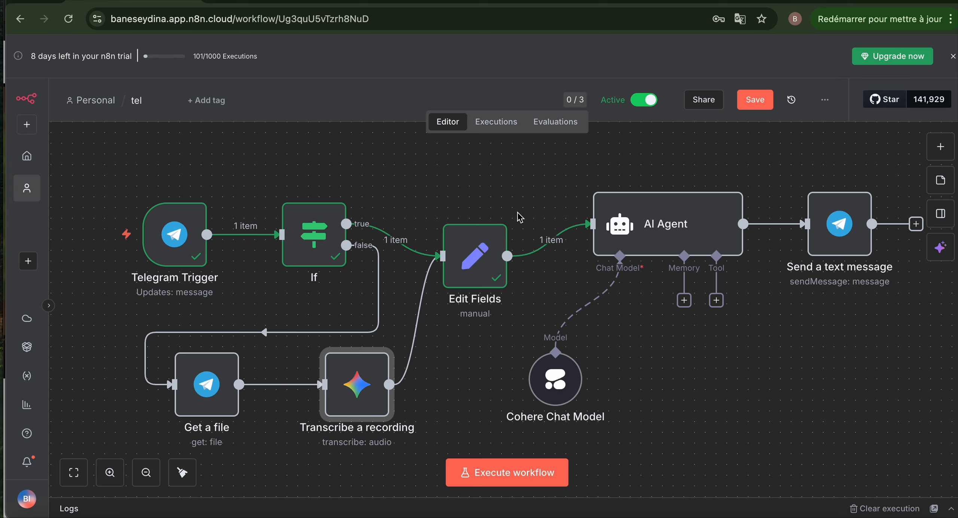
pyautogui.click(483, 230)
pyautogui.moveTo(484, 229); pyautogui.dragTo(485, 202)
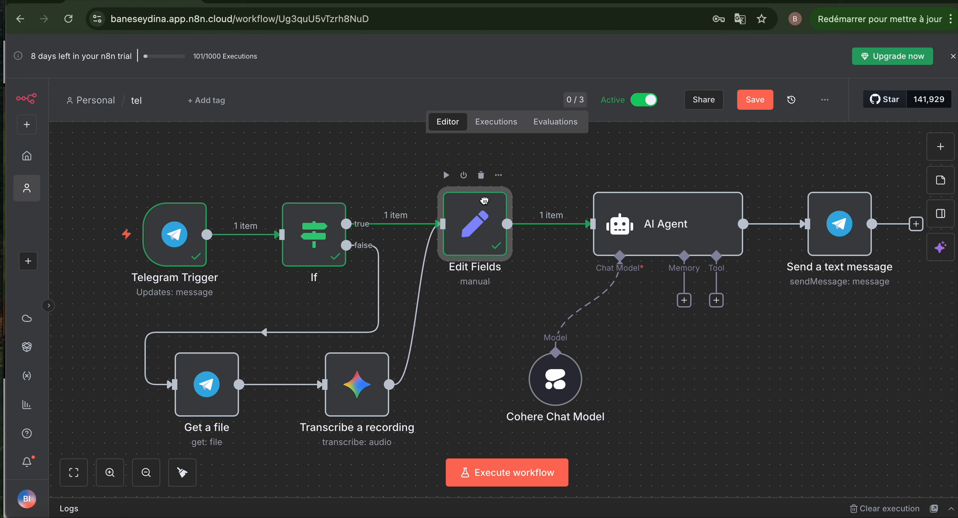